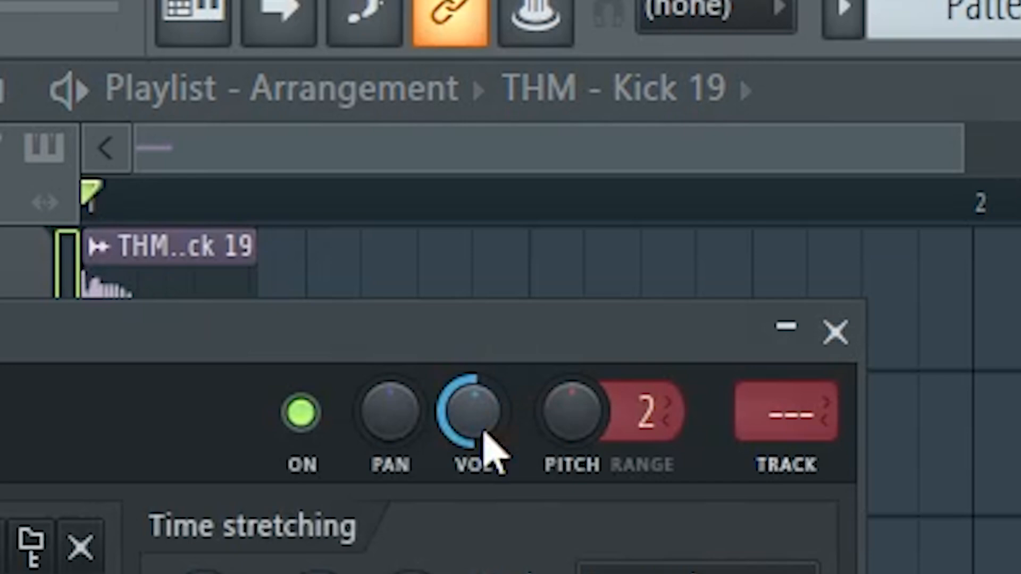
Close the kick's channel settings and repeat the THM - Kick 19 clip on every beat of bars 1 to 4.
left_click(836, 333)
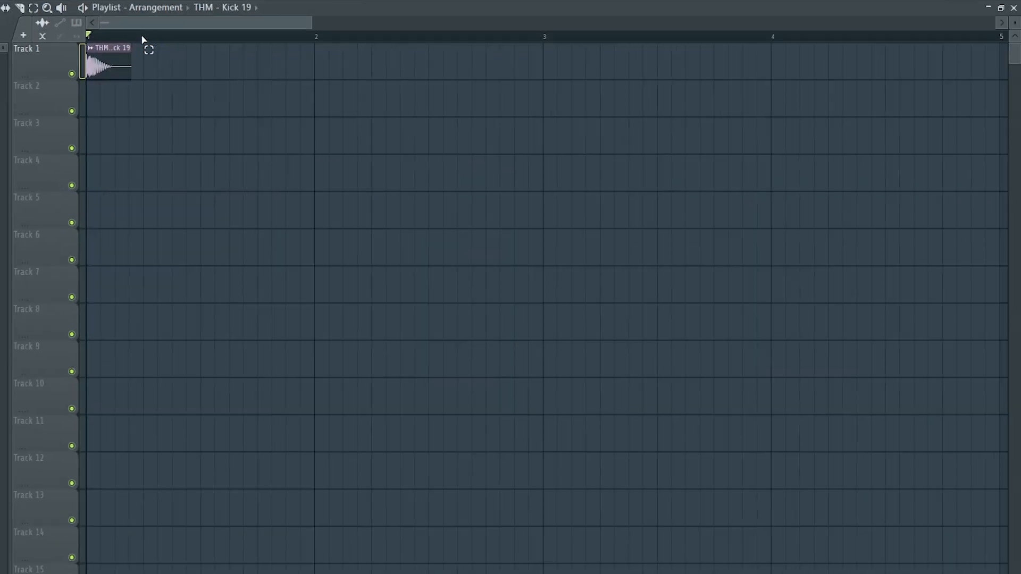
key("ctrl+b")
key("ctrl+b")
key("ctrl+b")
key("ctrl+b")
key("ctrl+b")
key("ctrl+b")
key("ctrl+b")
key("ctrl+b")
key("ctrl+b")
key("ctrl+b")
key("ctrl+b")
key("ctrl+b")
key("ctrl+b")
key("ctrl+b")
key("ctrl+b")
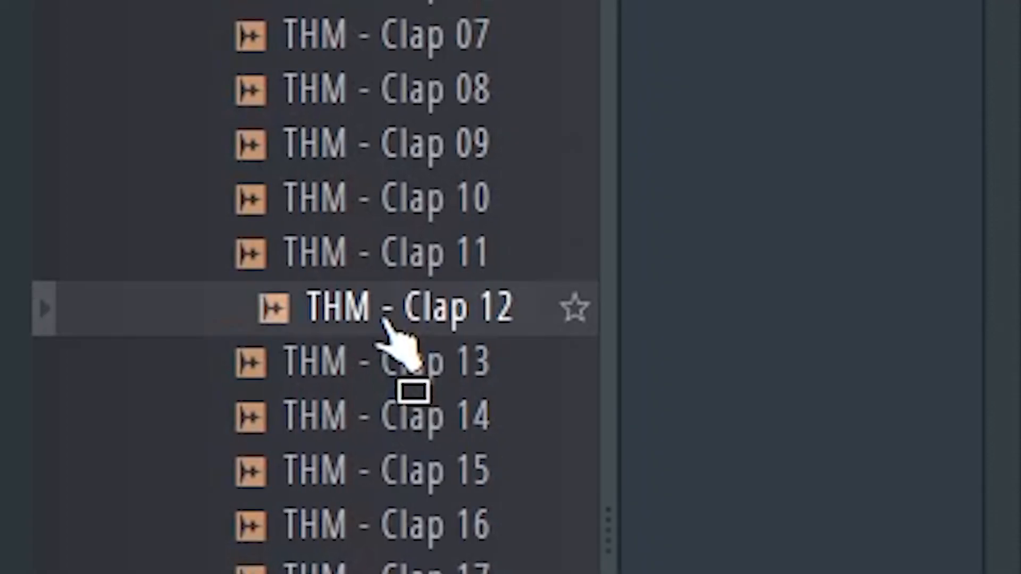
Place THM - Clap 12 on Track 2 under the second kick, with its volume lowered and its output routed to mixer track 6.
left_click_drag(424, 304, 345, 329)
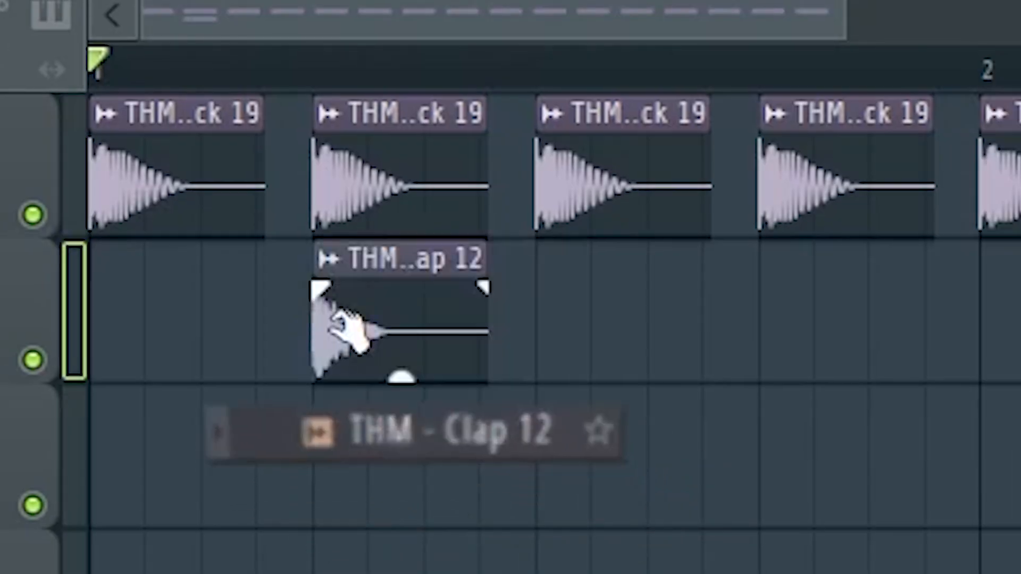
double_click(414, 329)
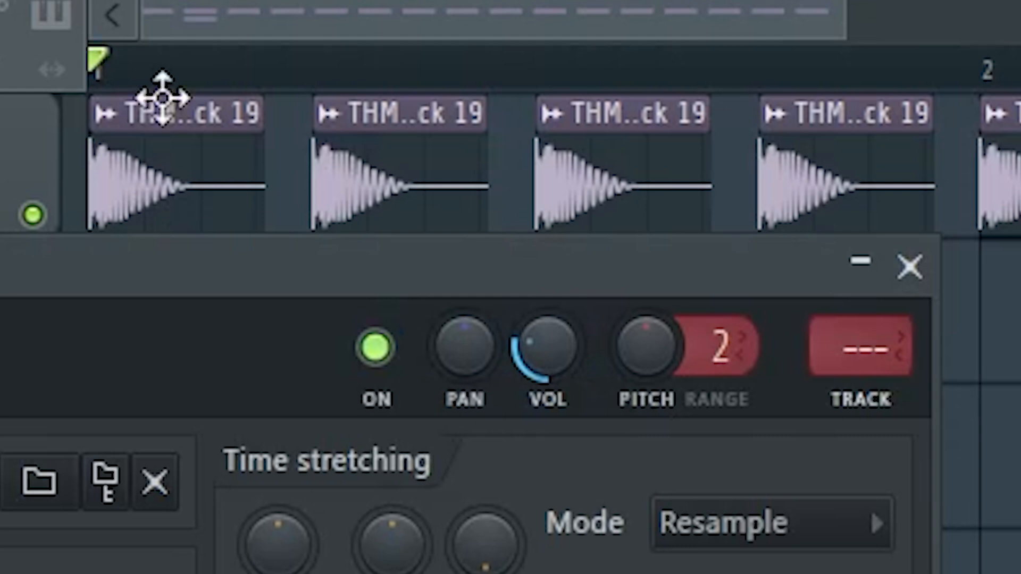
key("space")
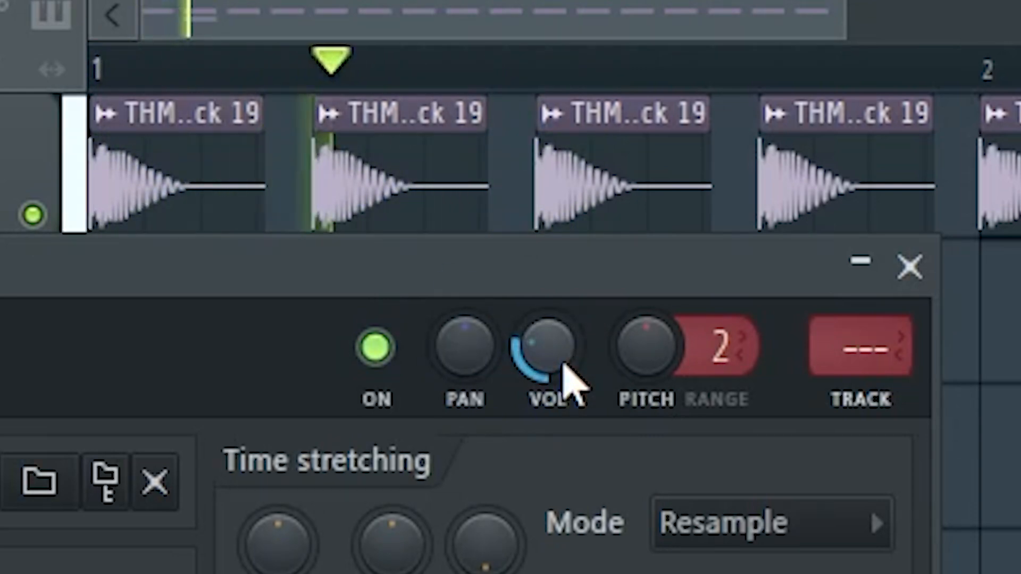
left_click_drag(854, 351, 850, 335)
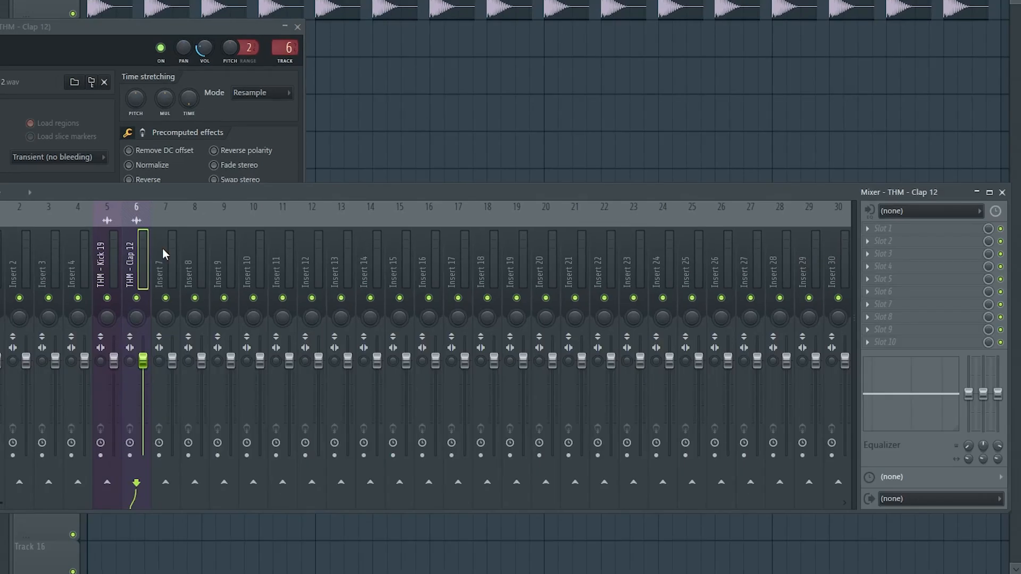
Rename mixer insert 7 as "Clap Reverb" and colour it red.
double_click(161, 252)
type("Clap Reverb")
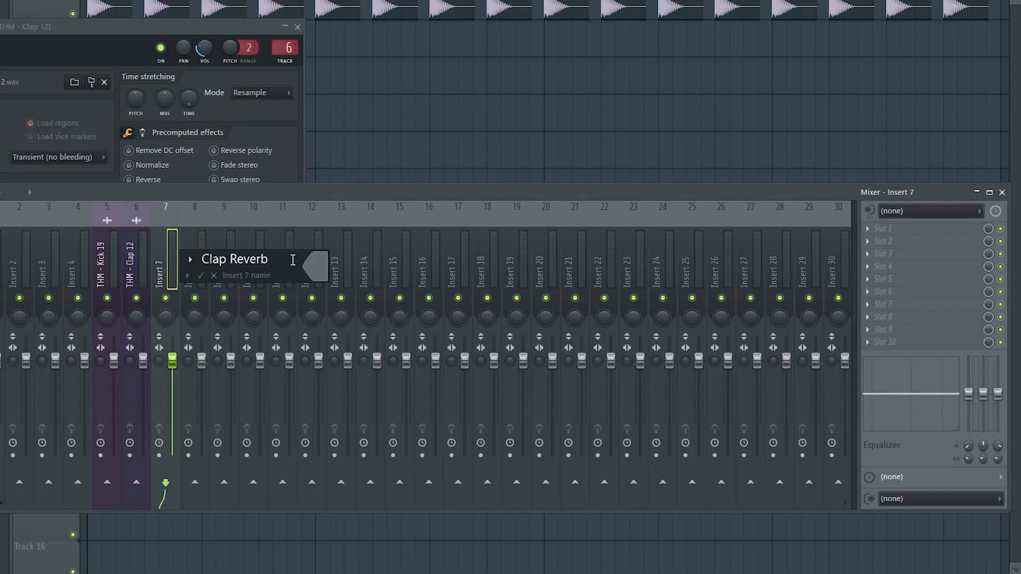
left_click(323, 266)
left_click(537, 556)
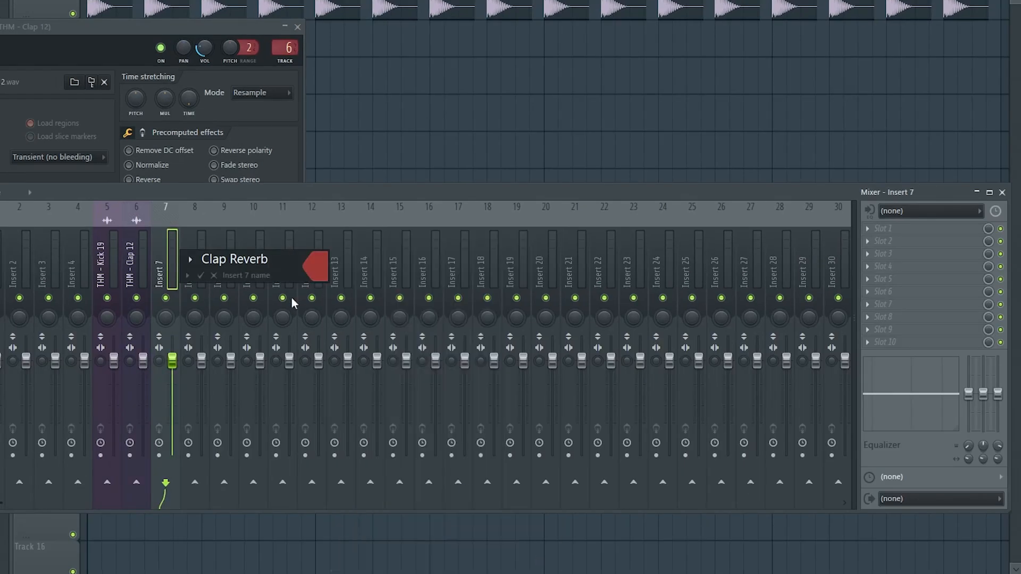
Send the clap to the Clap Reverb track and set its Fruity Reeverb 2 to minimum dry with a raised wet level.
left_click(167, 484)
left_click(168, 242)
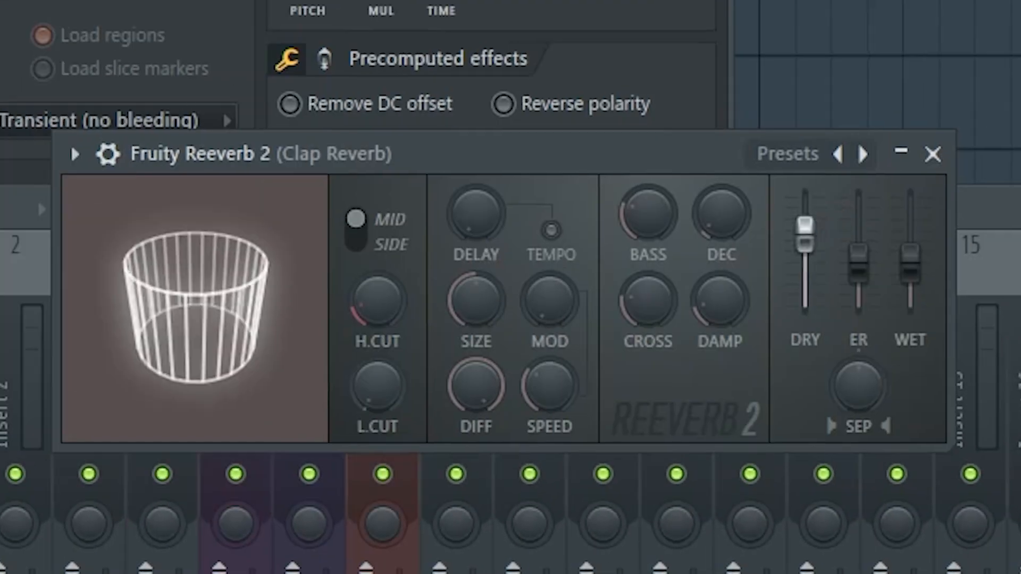
left_click_drag(805, 228, 804, 306)
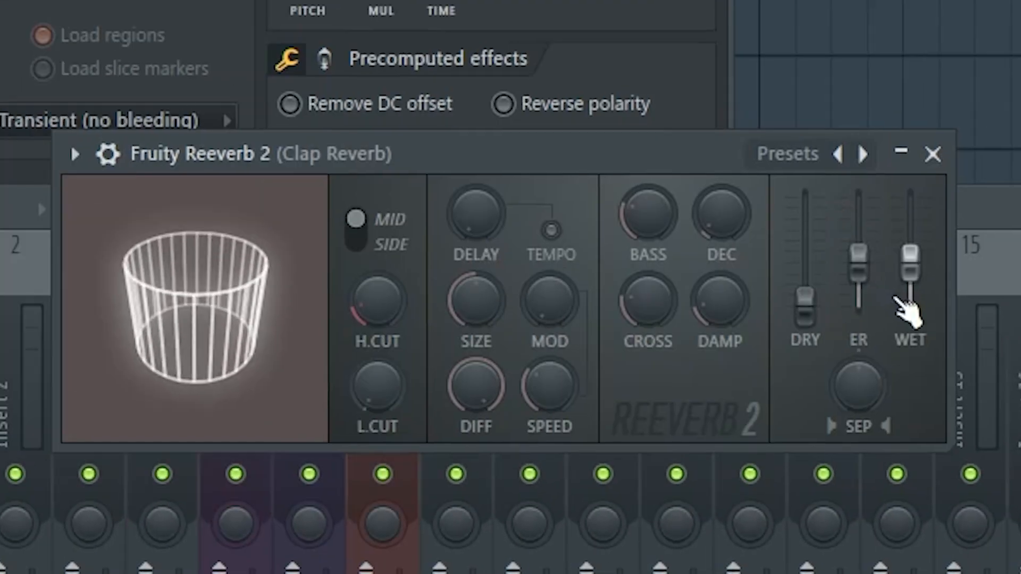
left_click_drag(907, 302, 911, 242)
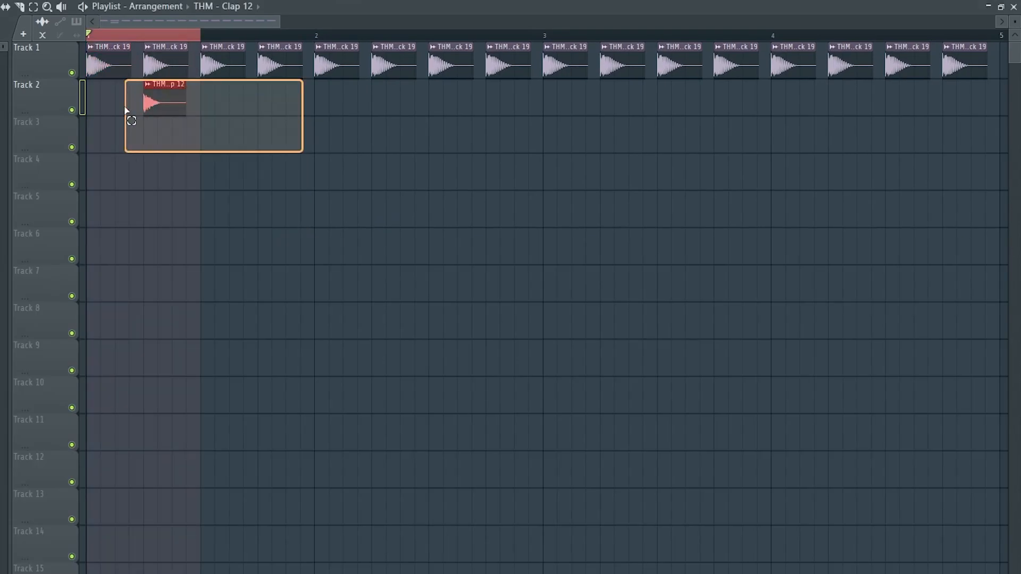
Repeat the clap clip on every second beat of Track 2 through the end of bar 4.
key("ctrl+b")
key("ctrl+b")
key("ctrl+b")
key("ctrl+b")
key("ctrl+b")
key("ctrl+b")
key("ctrl+b")
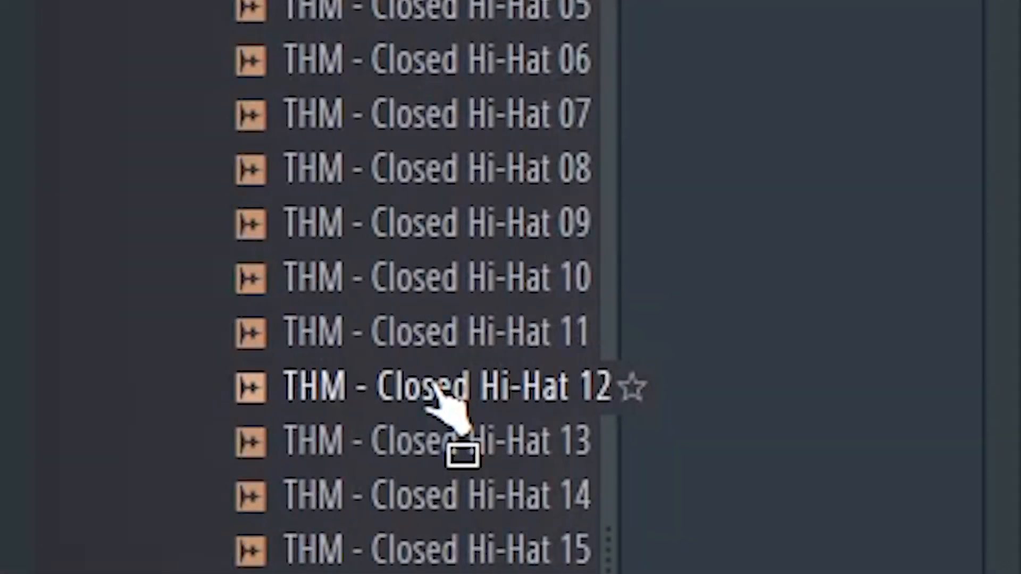
Add THM - Closed Hi-Hat 12 to the channel rack and fill all its steps in the Closed Hi-Hats pattern.
left_click_drag(452, 417, 195, 325)
left_click(194, 326)
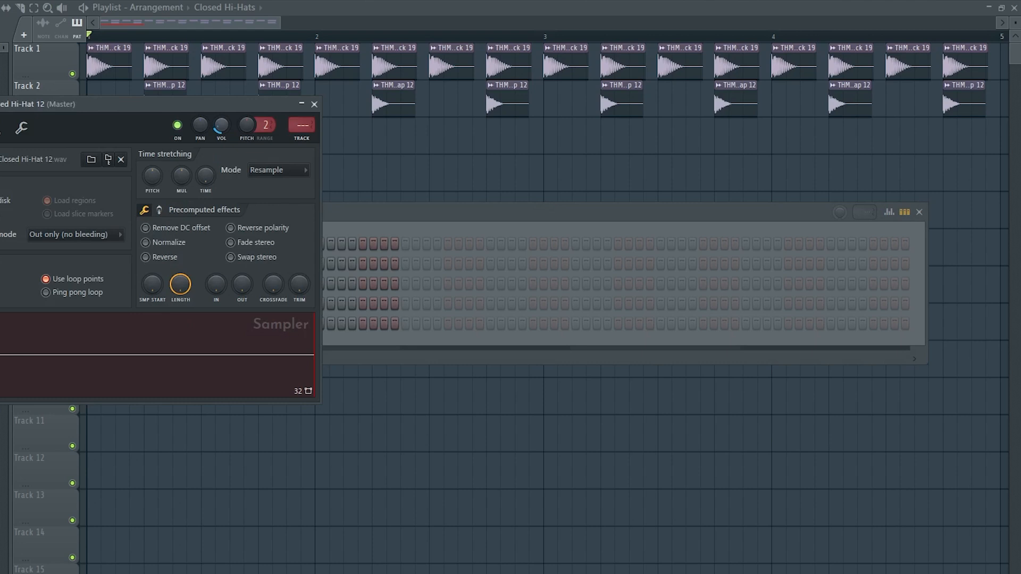
left_click(314, 105)
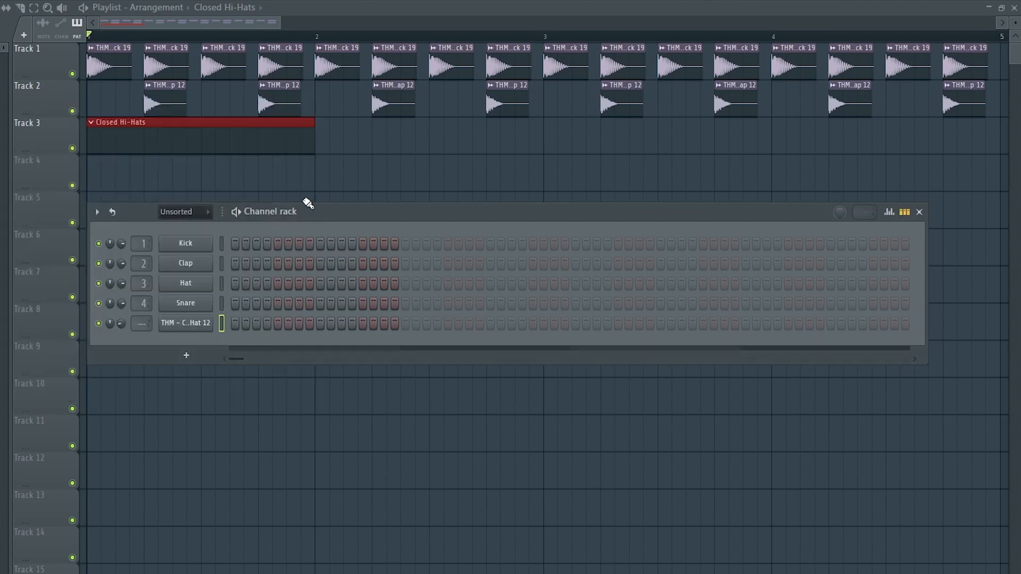
left_click_drag(233, 327, 344, 332)
key("space")
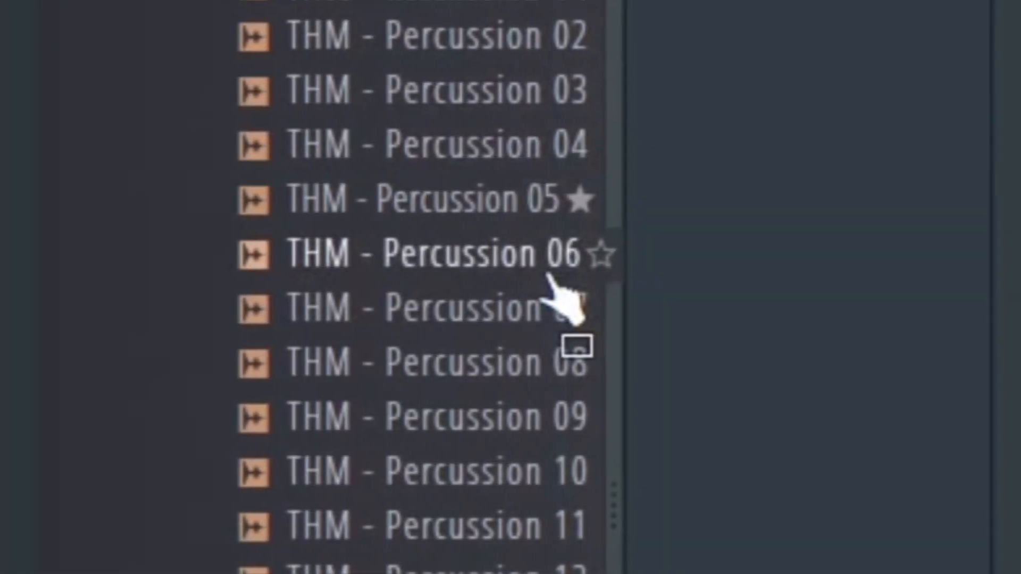
Place THM - Percussion 07 on Track 4 just before the fourth beat of bar 1 and adjust its channel volume.
left_click(515, 311)
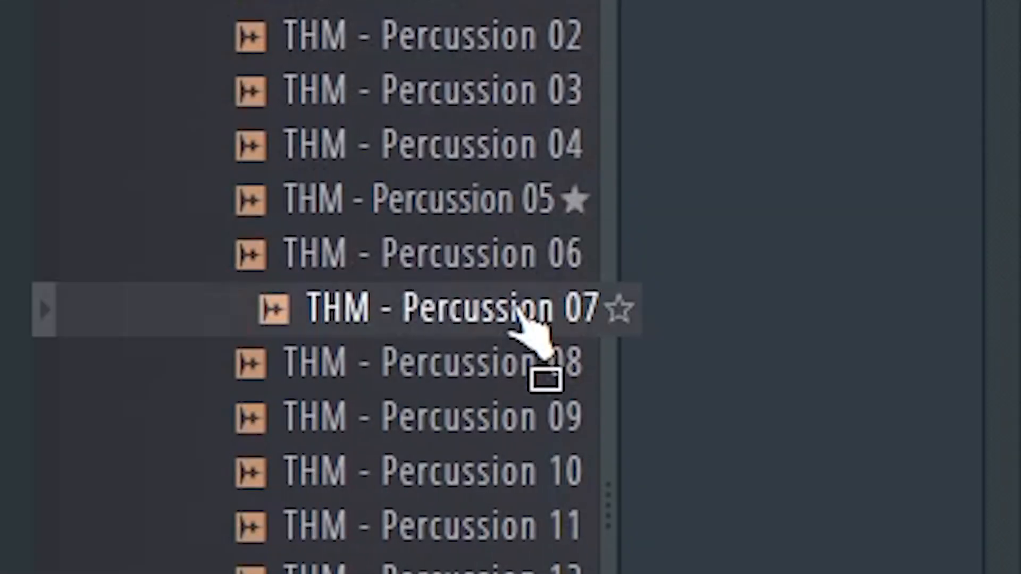
left_click_drag(516, 314, 199, 215)
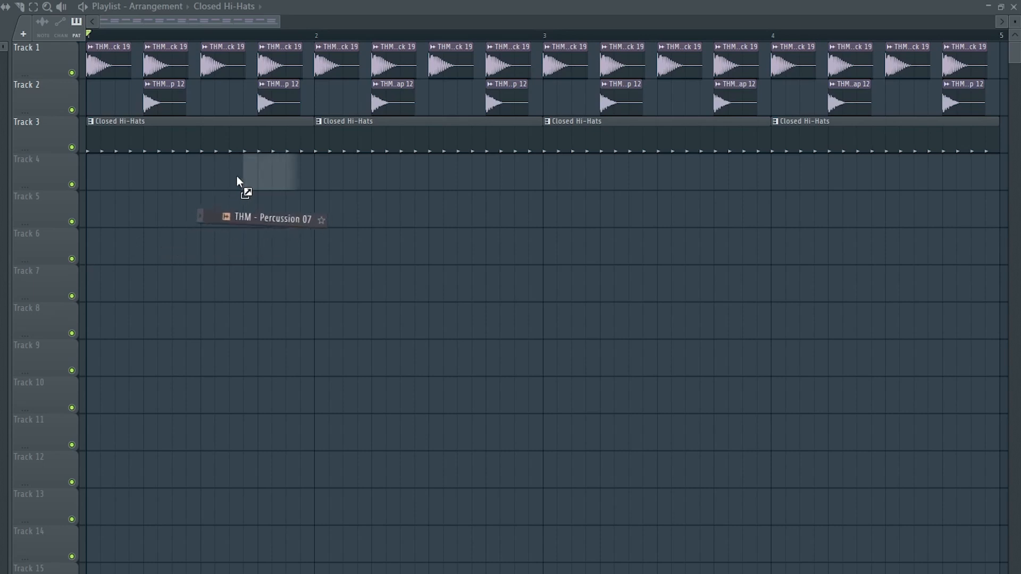
double_click(259, 175)
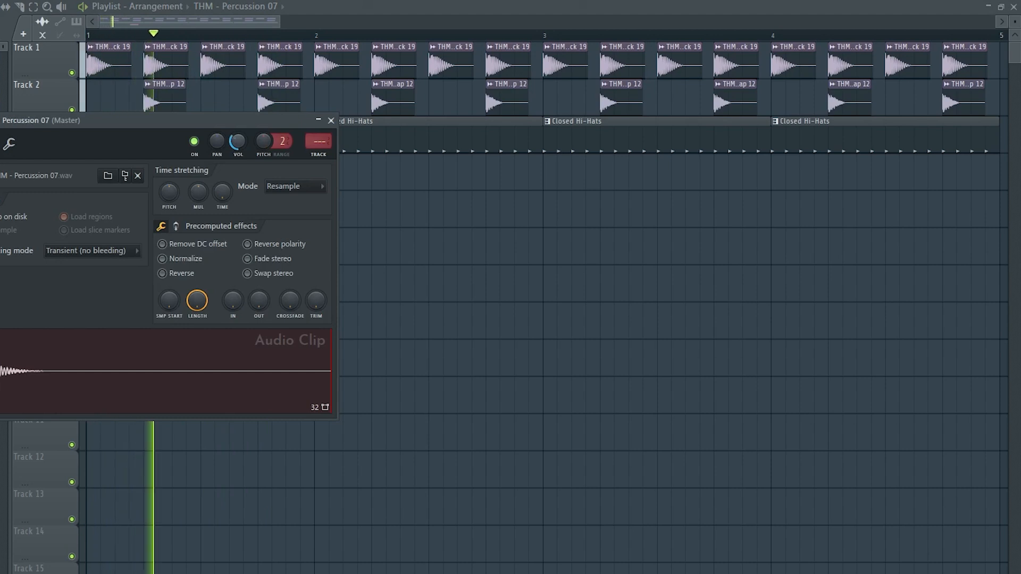
left_click(331, 121)
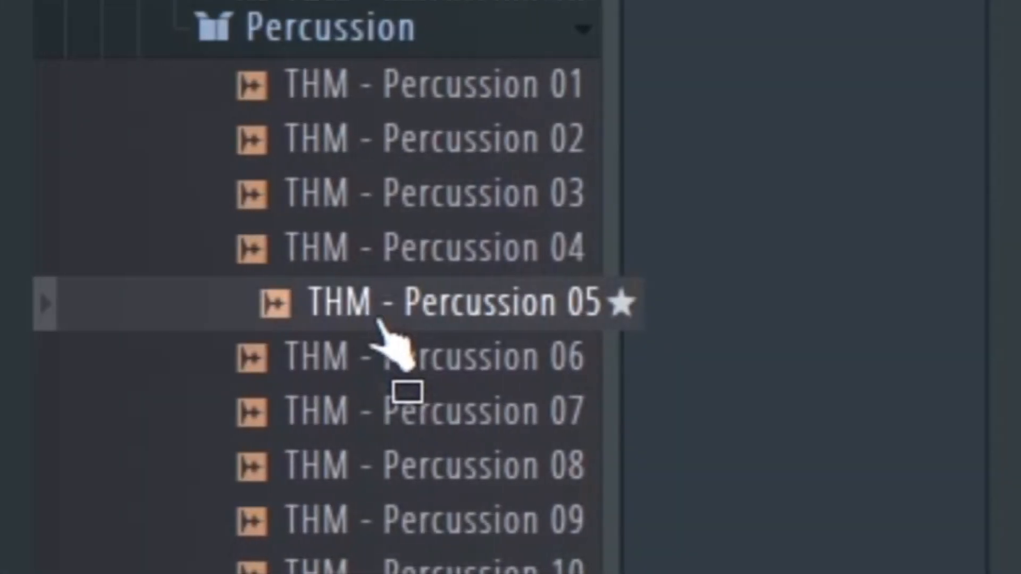
Place THM - Percussion 05 on Track 4 halfway through beat 2 of bar 2, trim it short and add two copies after it.
left_click_drag(378, 323, 414, 173)
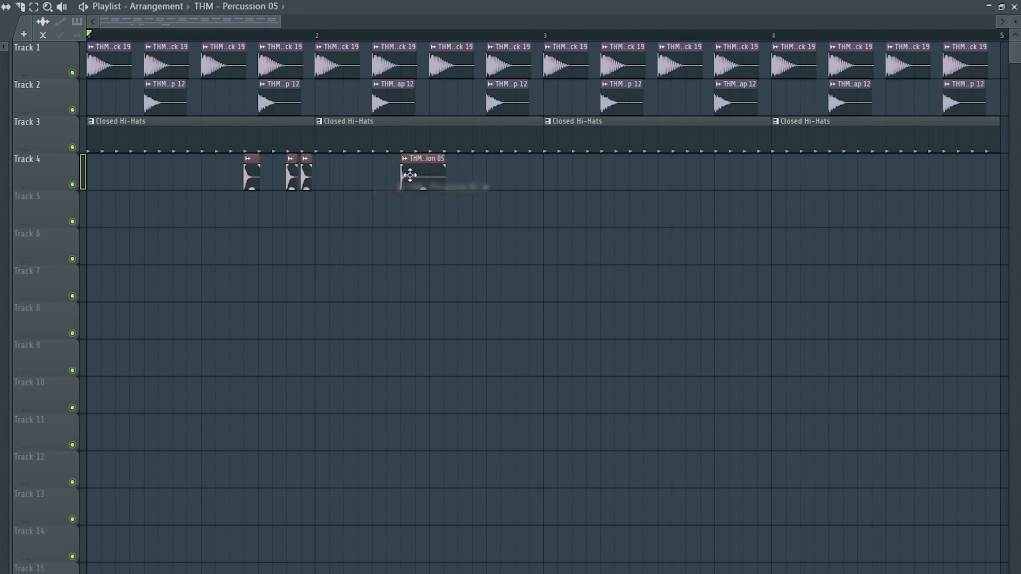
double_click(415, 174)
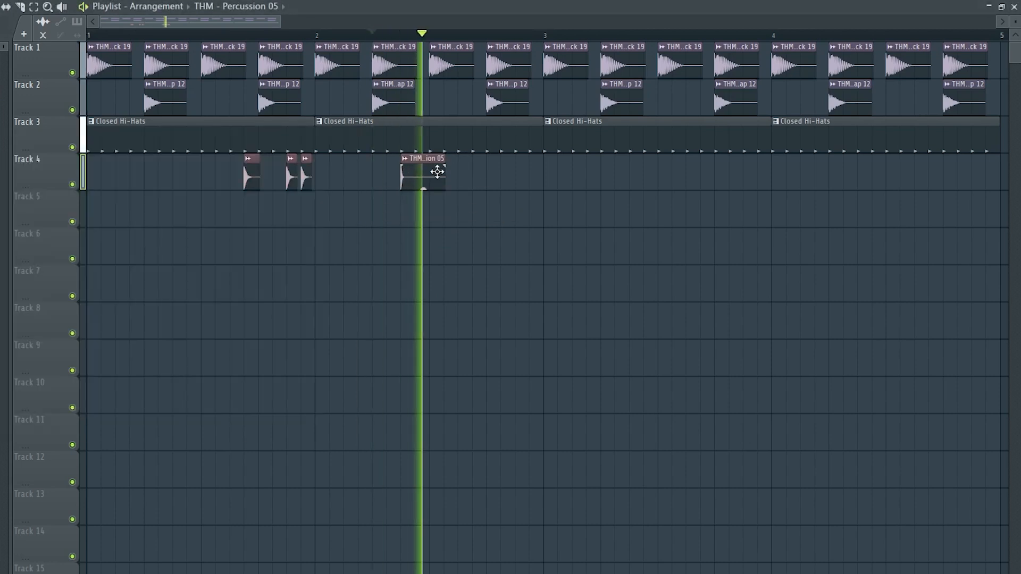
key("space")
left_click_drag(446, 161, 419, 159)
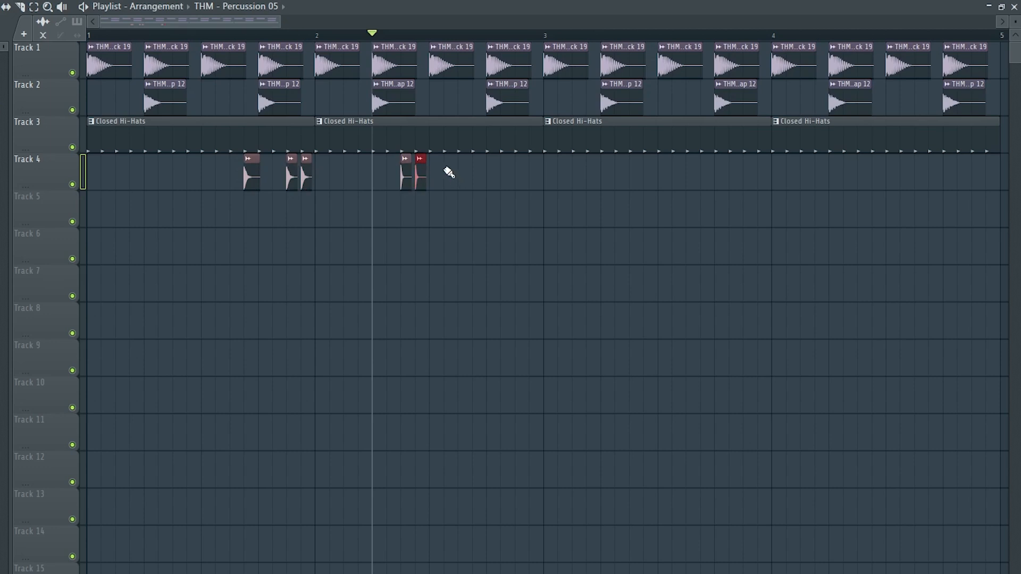
key("space")
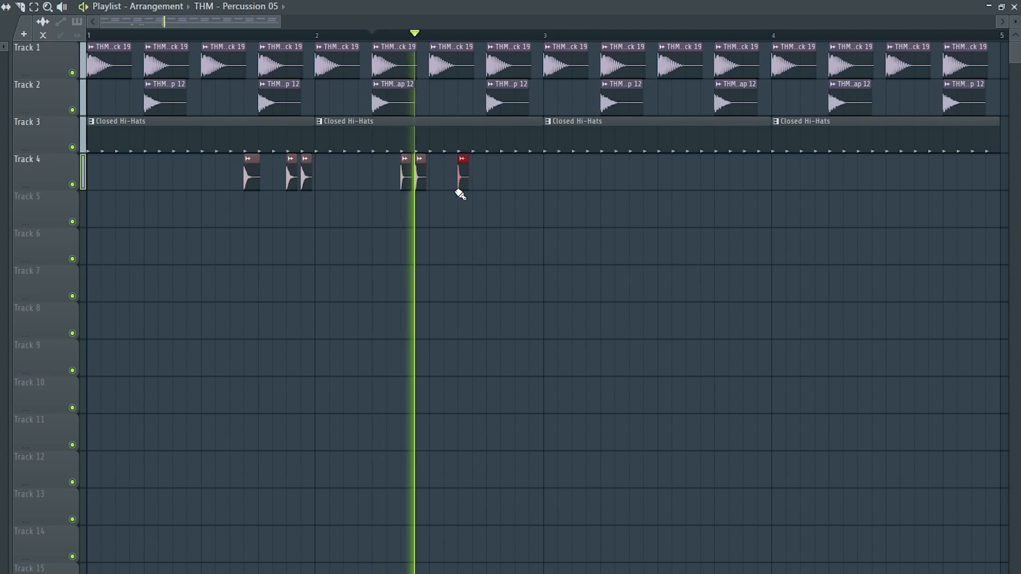
key("space")
Link the THM - Percussion 05 channel to the selected mixer track.
double_click(461, 175)
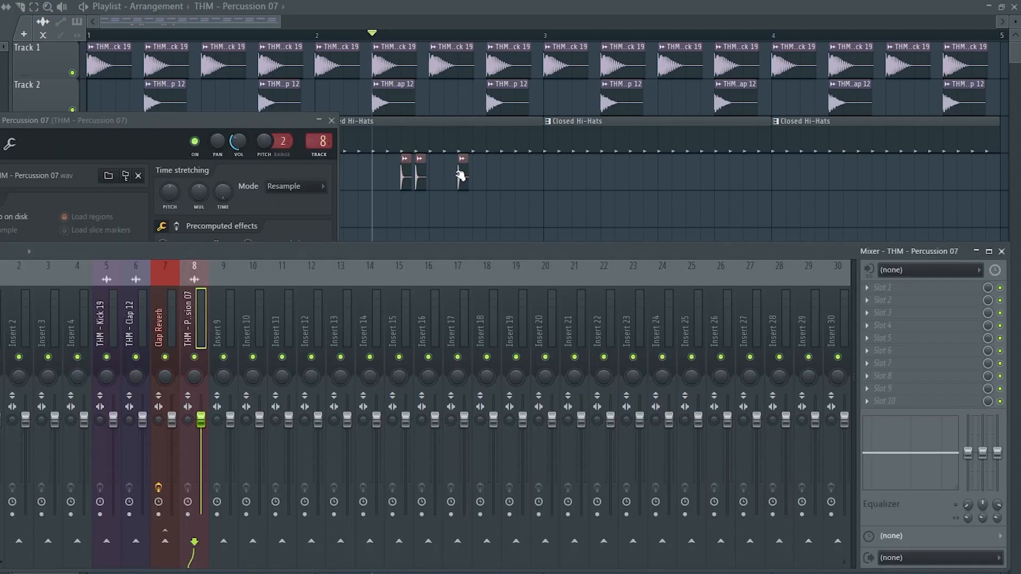
double_click(460, 176)
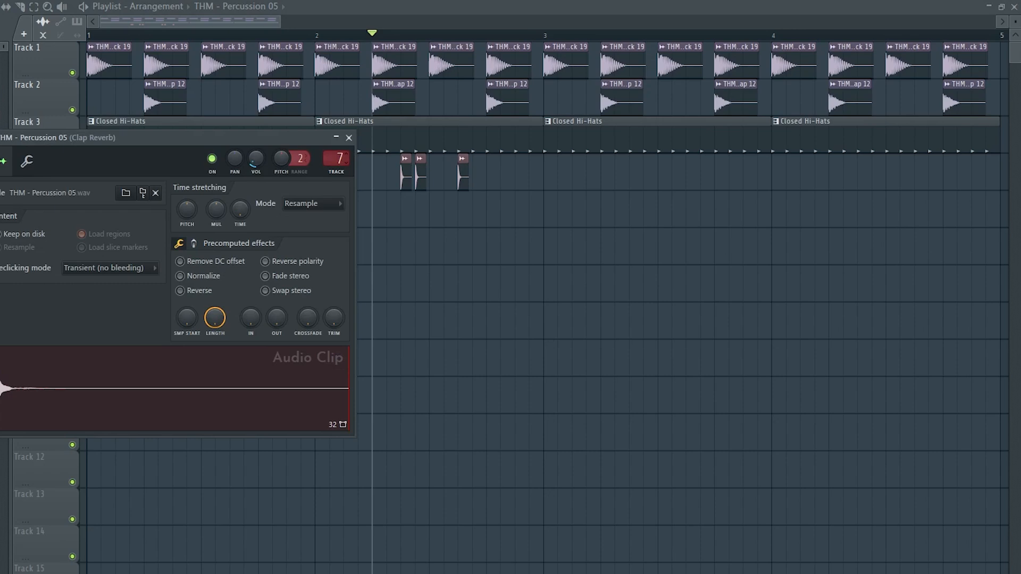
key("ctrl+l")
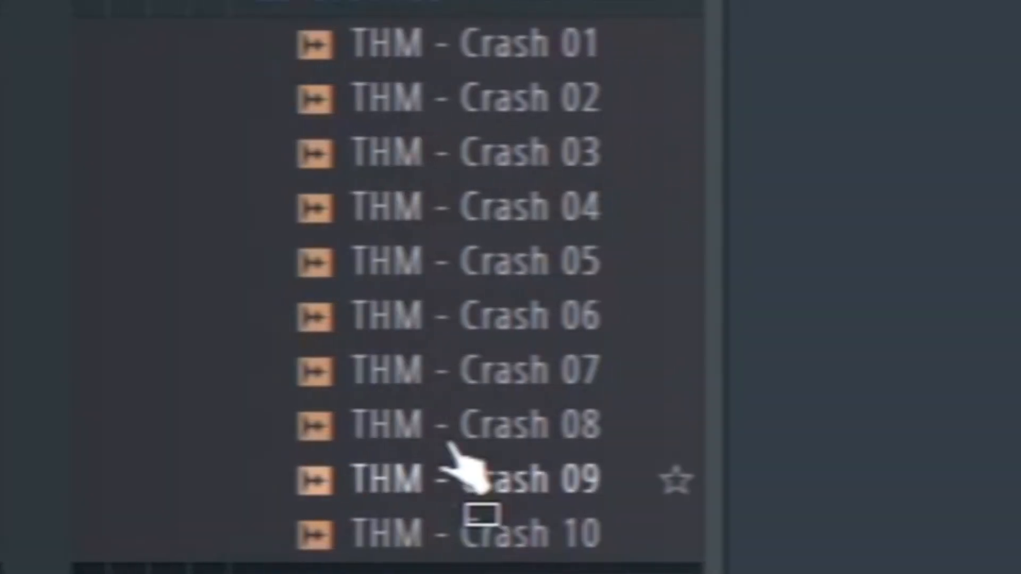
Place THM - Crash 07 on Track 5 at the start of bar 1 and lower its channel volume.
left_click_drag(452, 450, 101, 223)
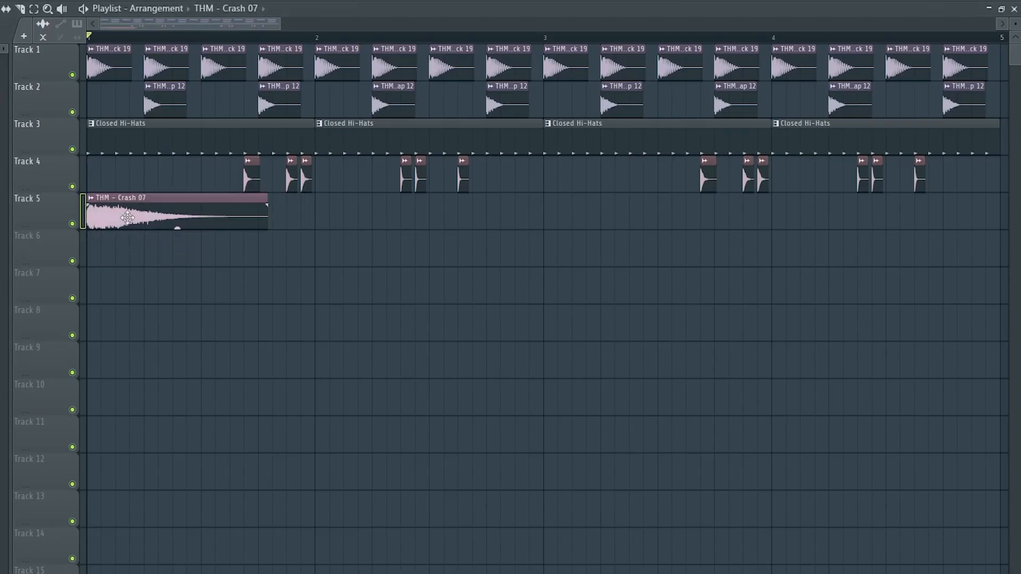
double_click(127, 217)
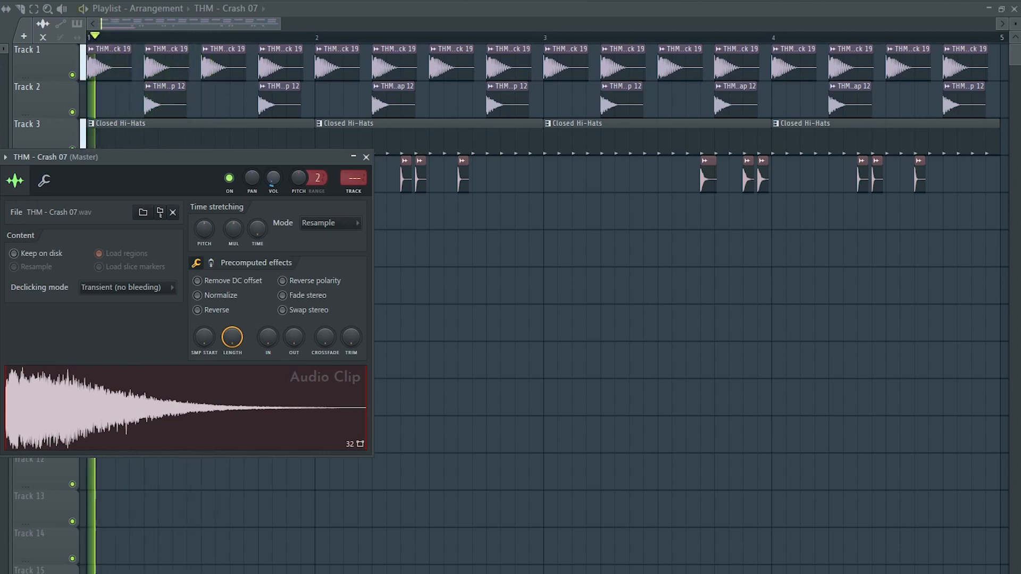
key("space")
left_click(365, 157)
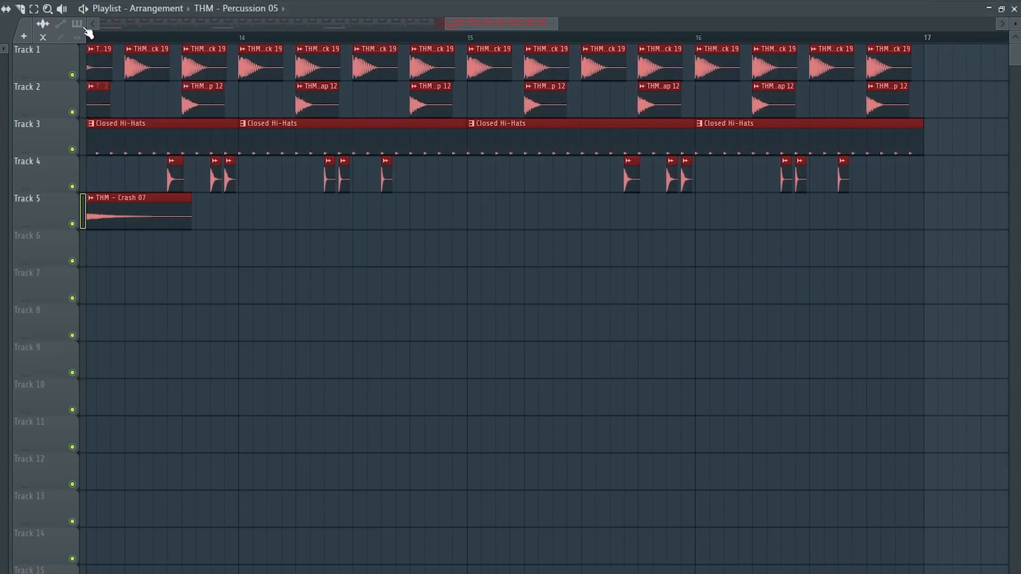
Place two THM - Open Hi-Hat 05 clips on Track 4 on the first two offbeats of bar 9 and adjust their channel volume.
scroll(367, 264, "down", 5)
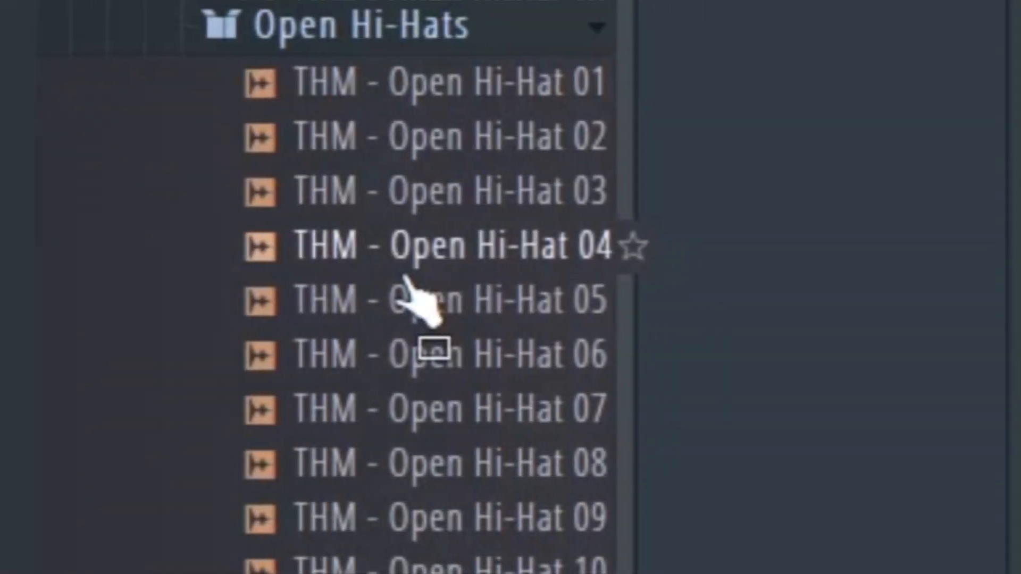
left_click_drag(404, 314, 337, 392)
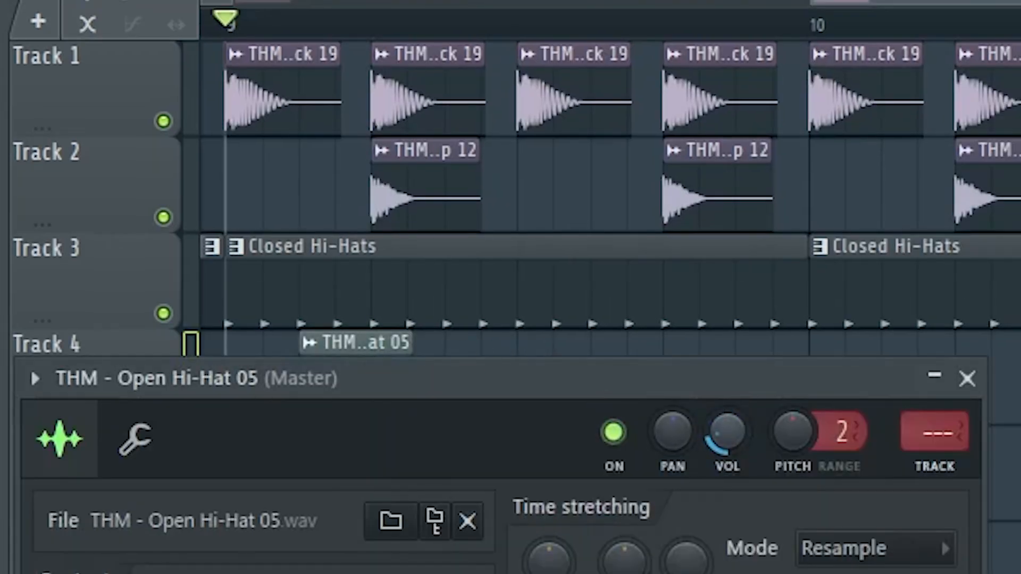
key("space")
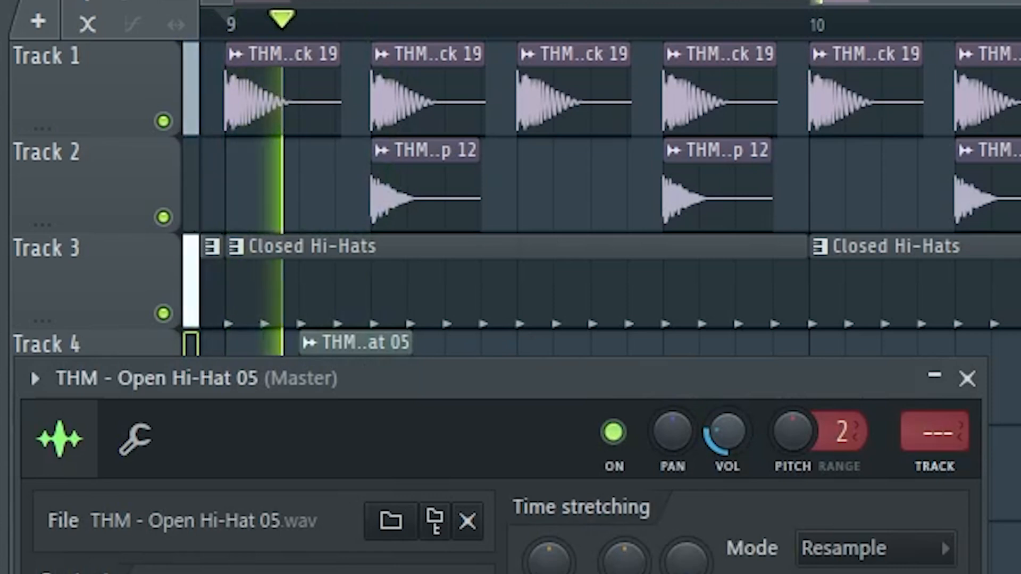
key("Escape")
left_click(507, 399)
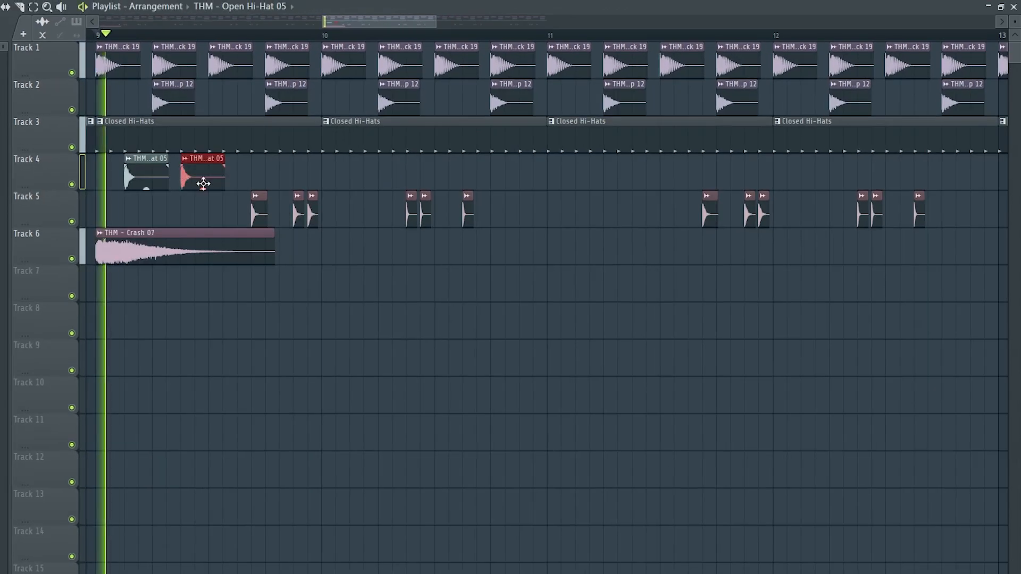
Shorten both THM - Open Hi-Hat 05 clips and repeat the pair every half bar along Track 4 from bar 9.
key("space")
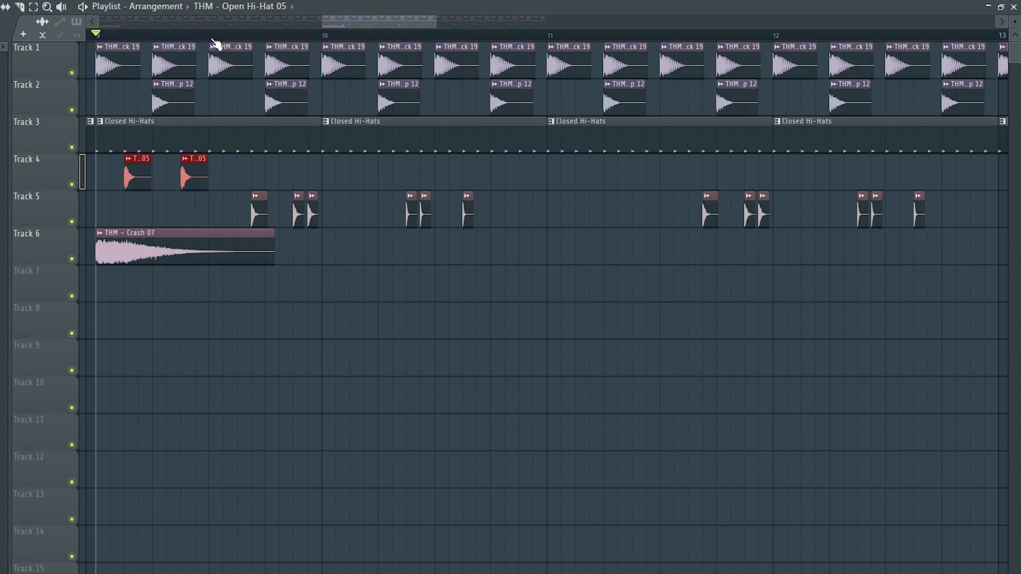
left_click_drag(212, 39, 97, 66)
key("ctrl+d")
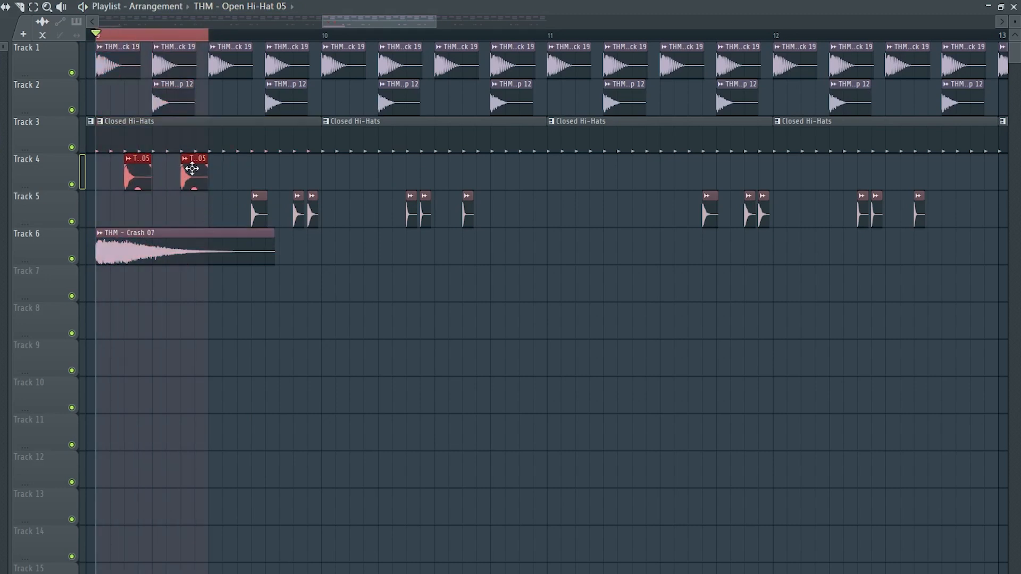
key("ctrl+b")
key("ctrl+b")
key("ctrl+b")
key("ctrl+b")
key("ctrl+b")
key("ctrl+b")
key("ctrl+b")
key("ctrl+b")
key("ctrl+b")
key("ctrl+b")
key("ctrl+b")
key("ctrl+b")
key("ctrl+b")
key("ctrl+b")
key("ctrl+b")
key("ctrl+b")
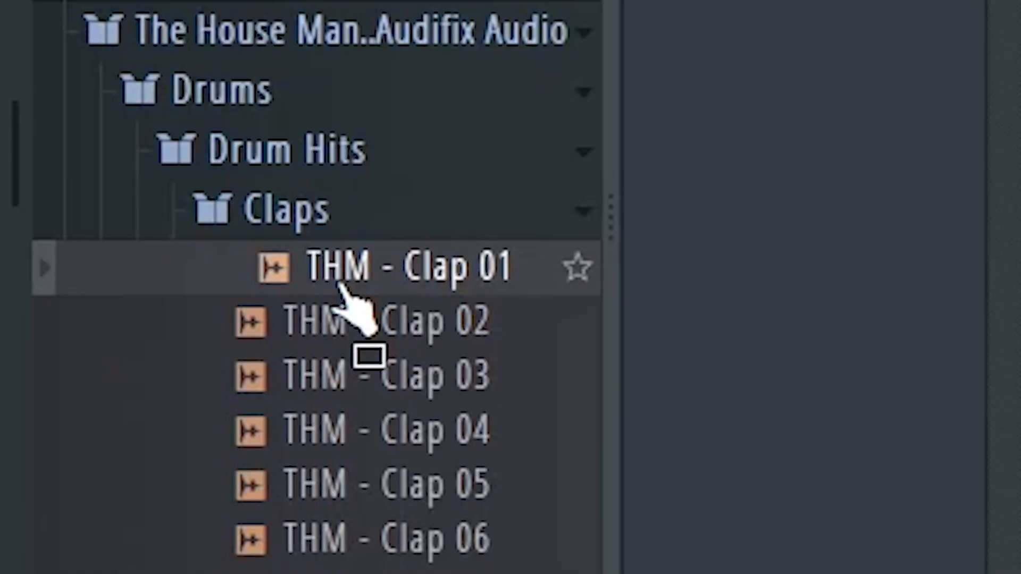
Browse The House Maniac sample pack folders, from claps and kicks to hi-hat loops, arps and chord MIDI files.
scroll(340, 285, "down", 16)
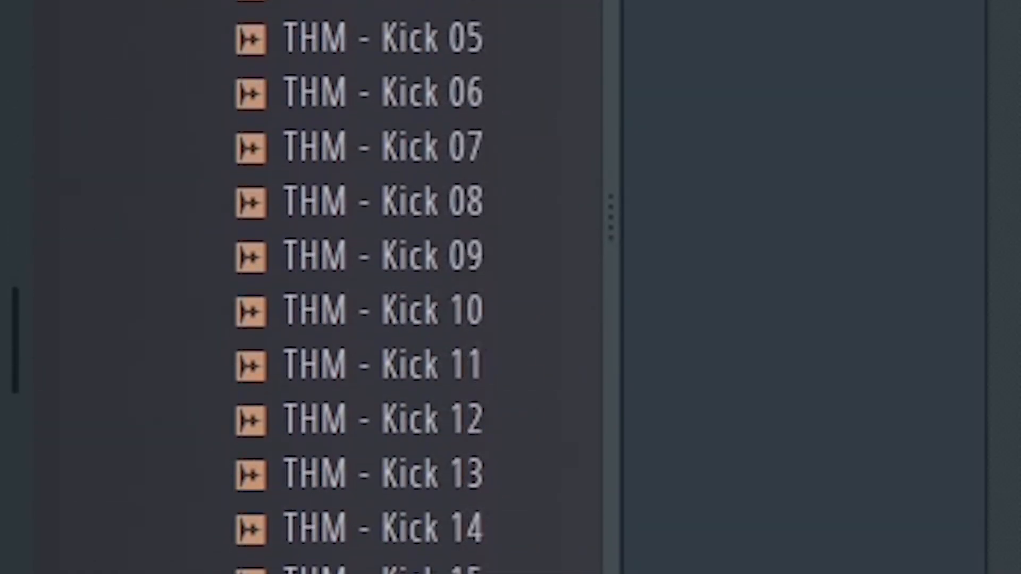
scroll(340, 287, "down", 20)
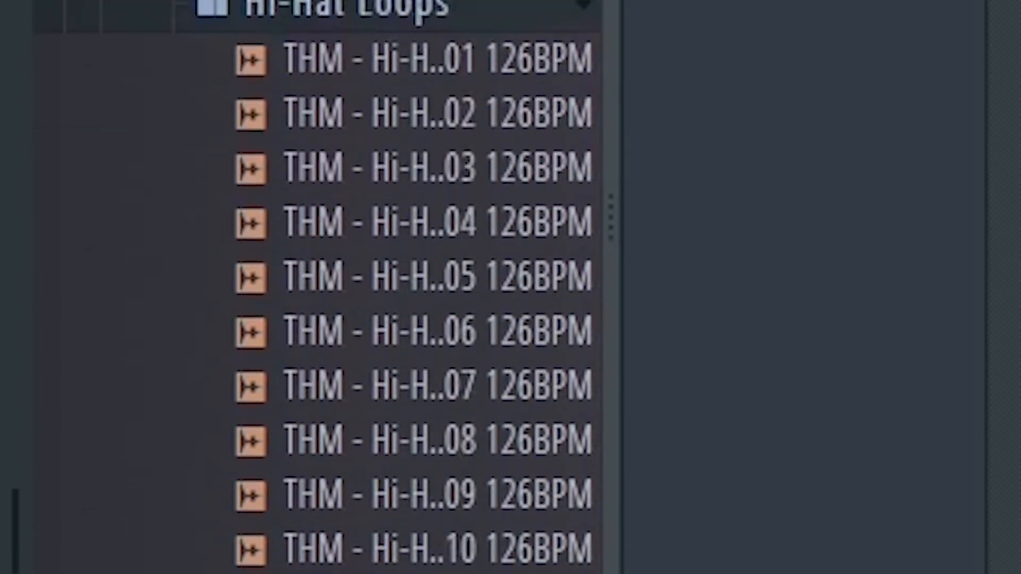
scroll(340, 287, "down", 20)
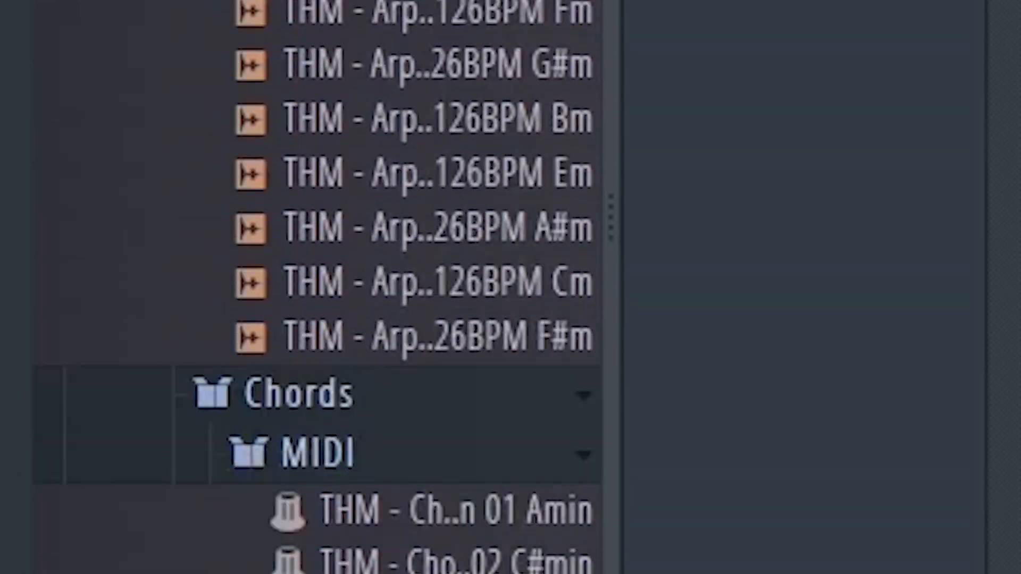
scroll(340, 288, "down", 10)
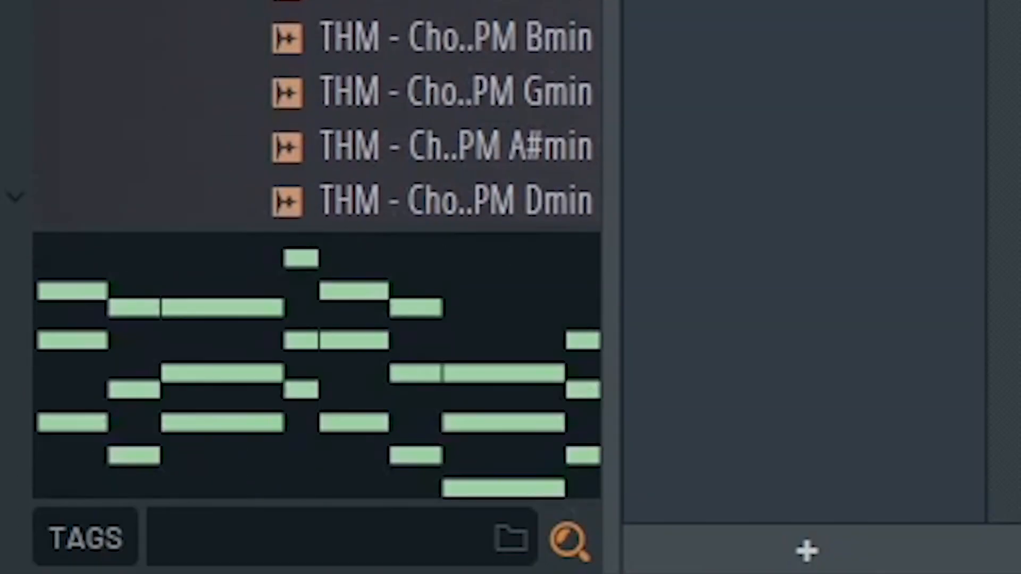
key("Down")
key("Down")
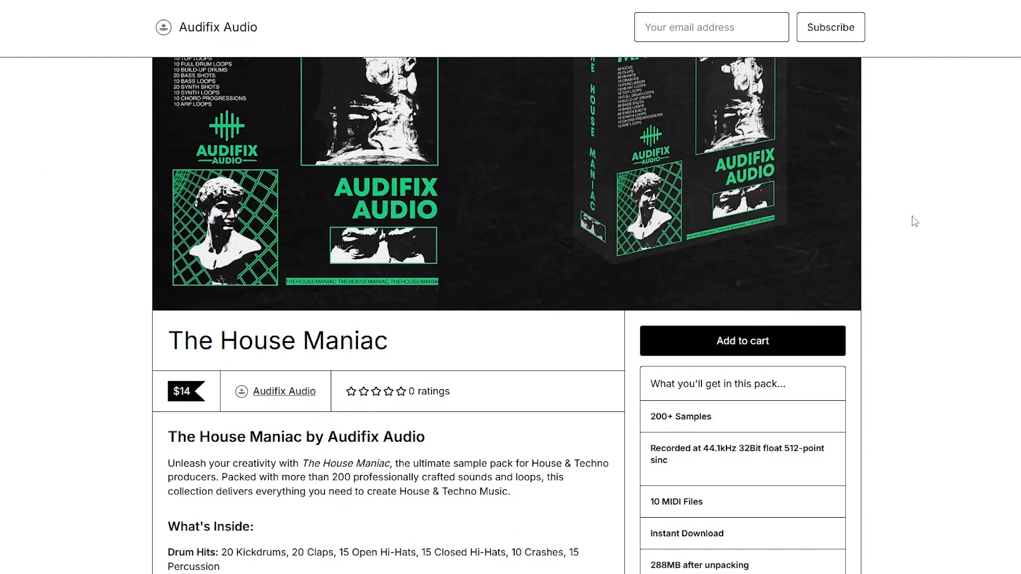
Switch to the web browser and review the contents and qualities listed on The House Maniac product page.
scroll(913, 222, "down", 5)
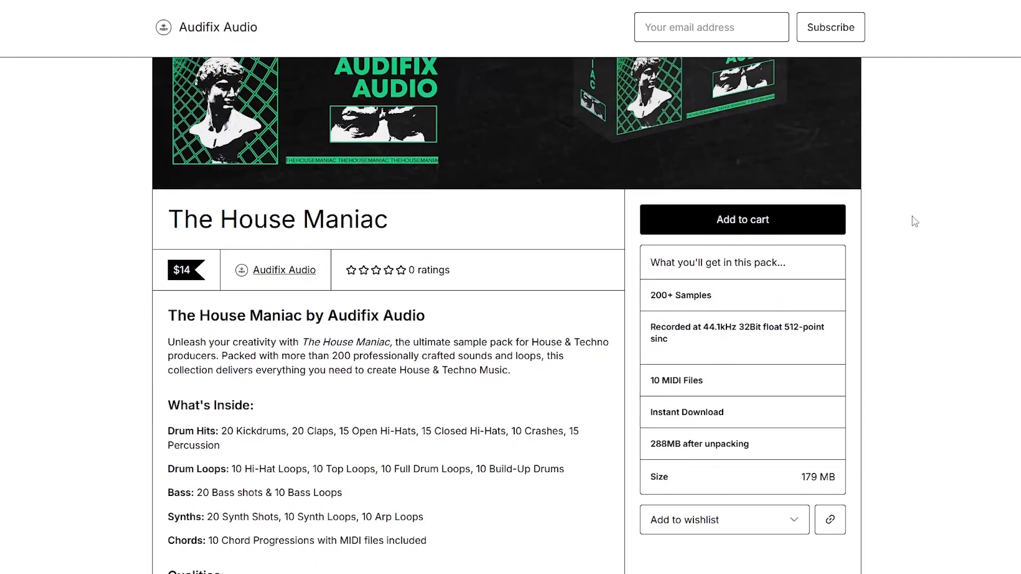
scroll(913, 221, "down", 1)
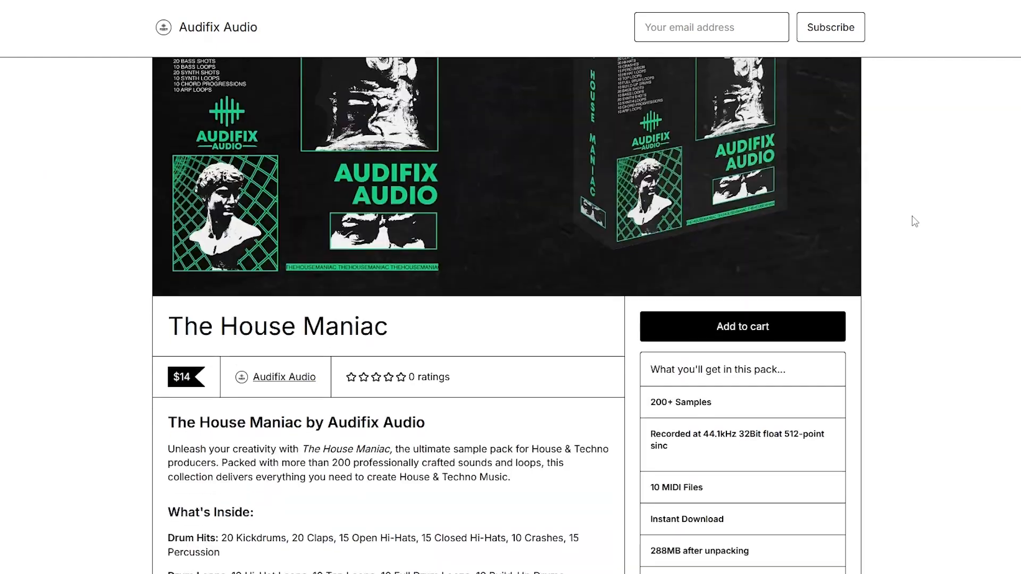
scroll(913, 222, "down", 1)
scroll(913, 221, "down", 2)
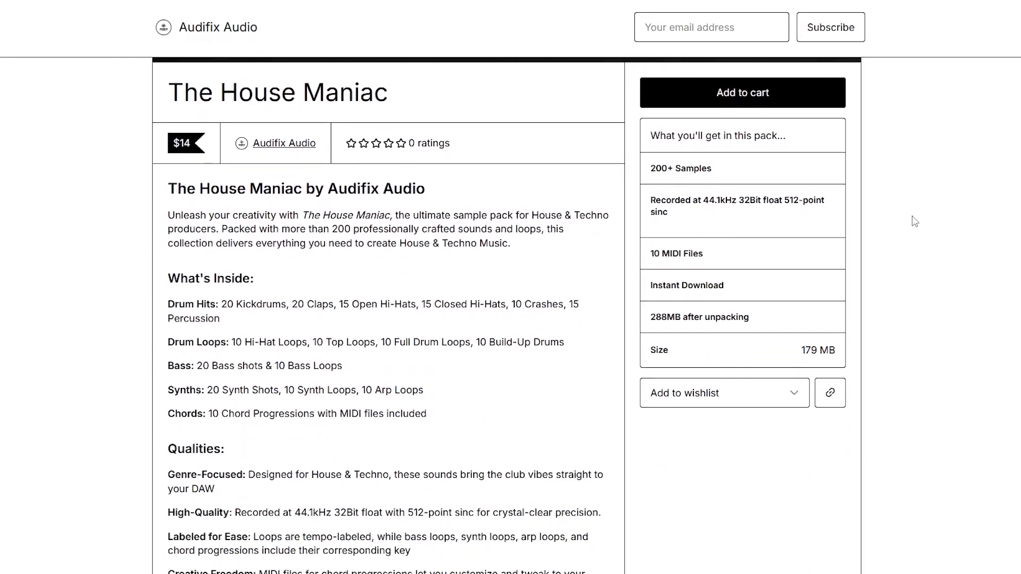
scroll(913, 221, "down", 1)
scroll(914, 221, "down", 1)
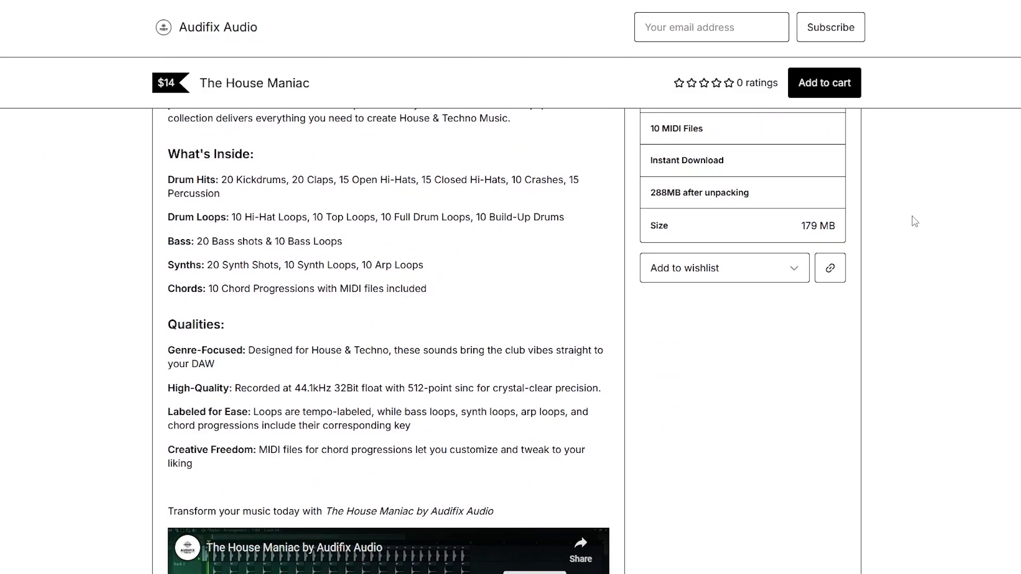
scroll(851, 221, "down", 3)
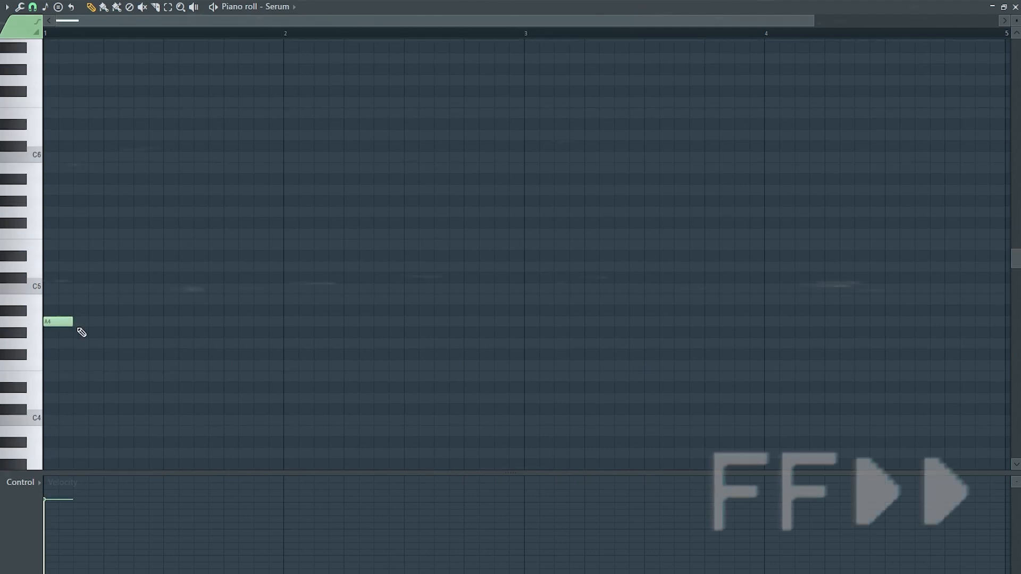
Fill bar 1 of the Serum pattern with consecutive sixteenth A4 notes and continue them with four notes into bar 2.
left_click_drag(72, 322, 57, 324)
left_click(62, 324)
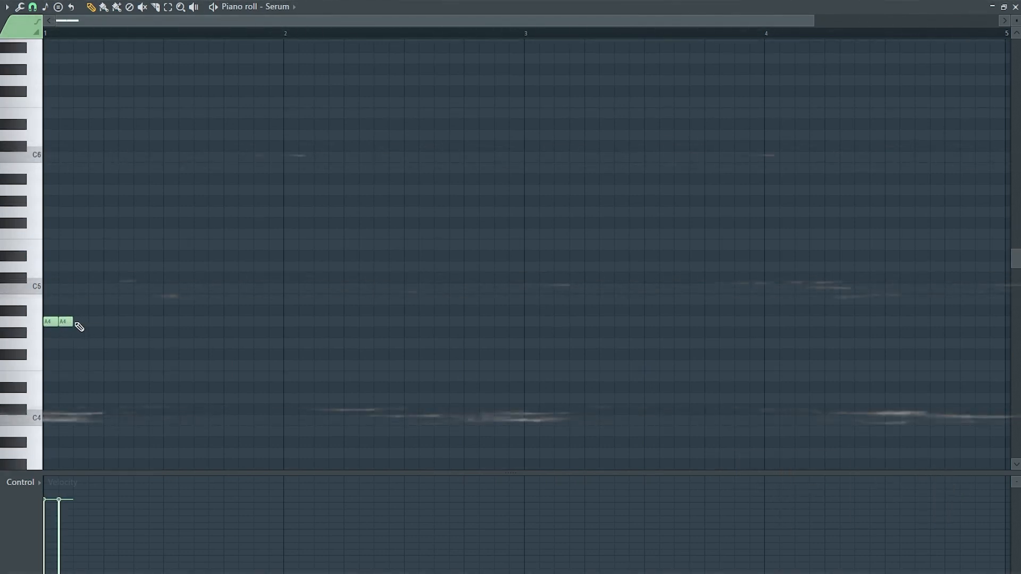
left_click(81, 324)
left_click(96, 324)
left_click_drag(144, 330, 18, 307)
key("ctrl+b")
key("ctrl+b")
key("ctrl+b")
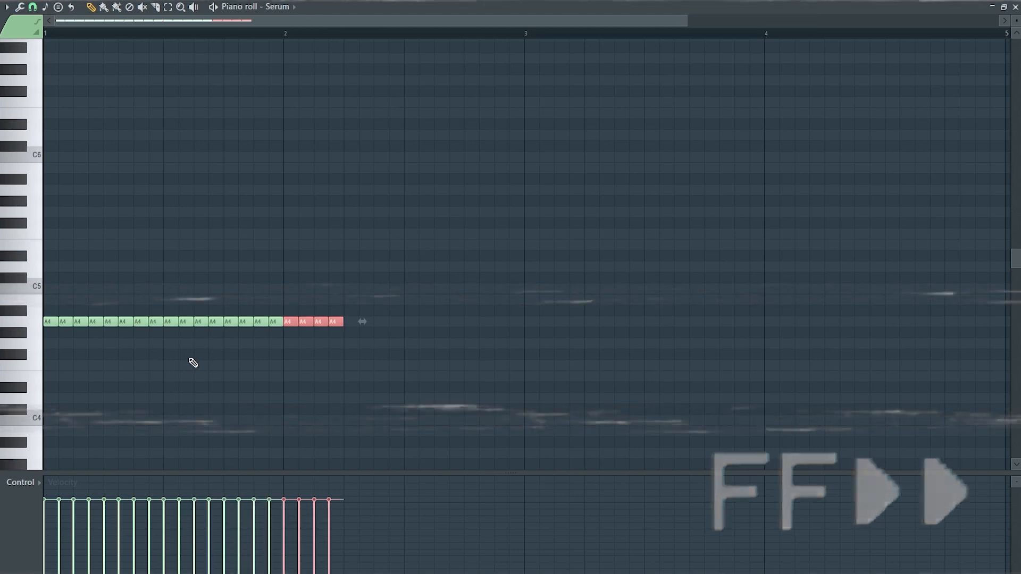
Lower the four notes in bar 2 to G#4 and duplicate them until bar 2 is filled.
key("Down")
key("ctrl+b")
key("ctrl+b")
key("ctrl+b")
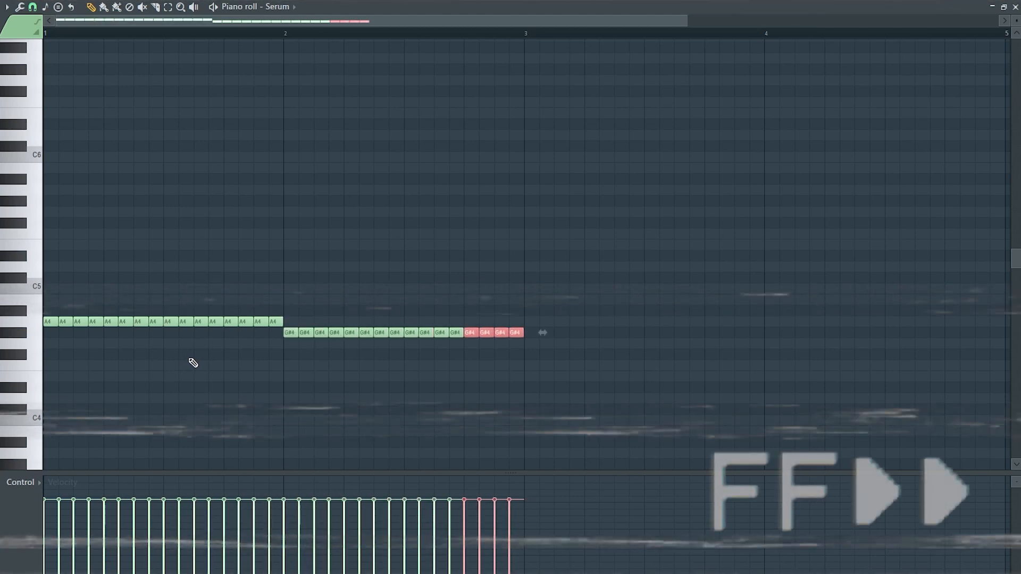
Lower the last four notes of bar 2 to F4 and duplicate the two-bar bassline into bars 3 and 4.
key("Down")
key("Down")
key("Down")
left_click_drag(637, 369, 57, 281)
key("ctrl+b")
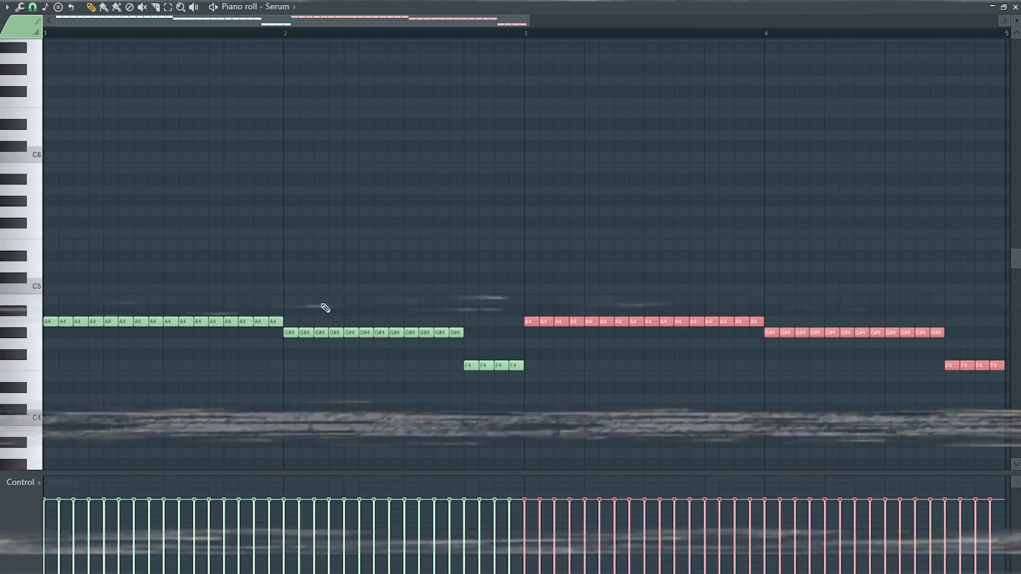
Select all Serum notes and shorten them together to leave a small gap after each one.
scroll(449, 335, "down", 2)
key("ctrl+a")
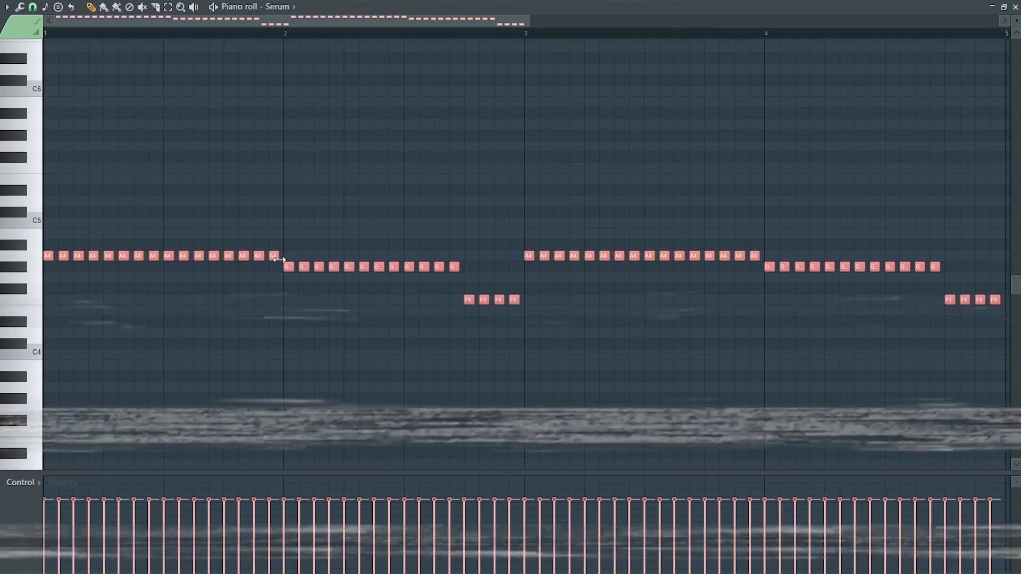
left_click(327, 221)
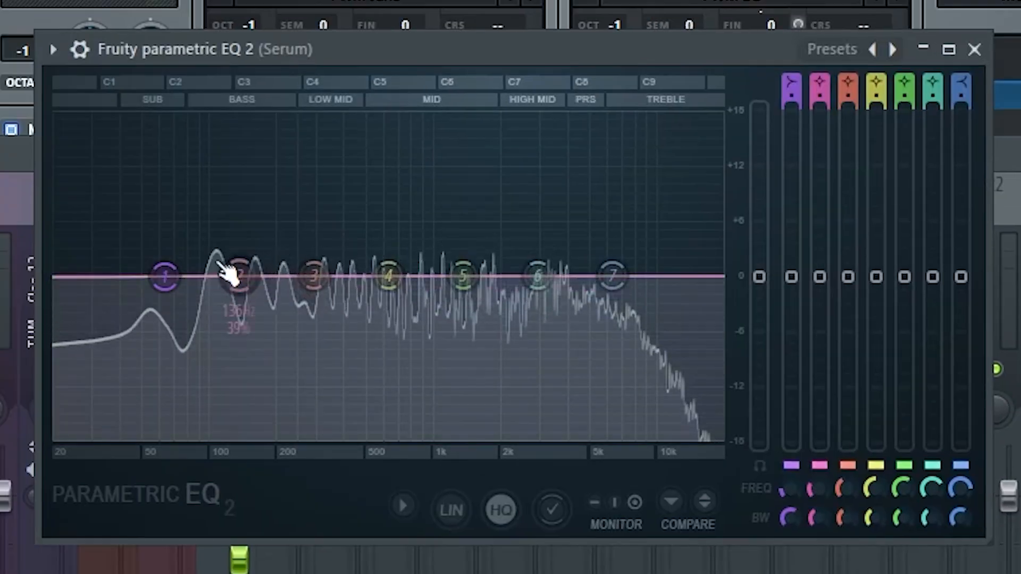
Cut the Serum EQ's lows about 5 dB around 85 Hz and its highs about 9 dB, with a slight dip on band 5.
left_click_drag(164, 276, 193, 316)
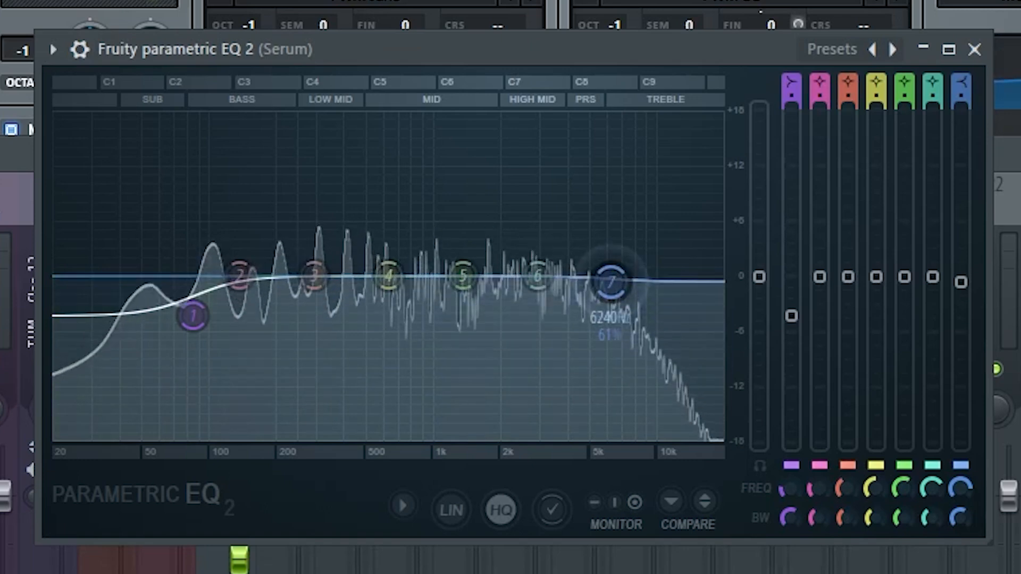
left_click_drag(612, 276, 586, 342)
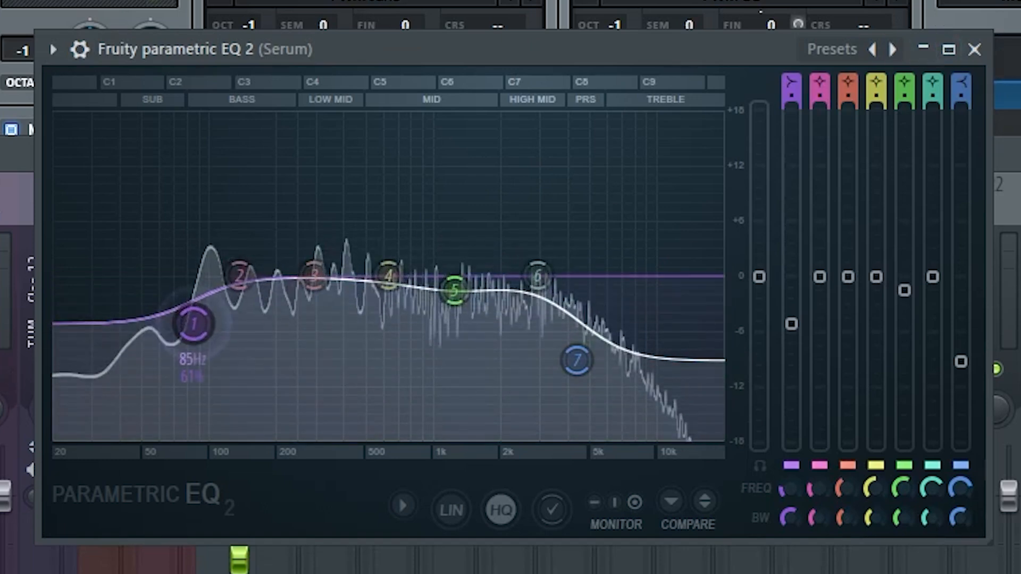
left_click_drag(196, 332, 197, 329)
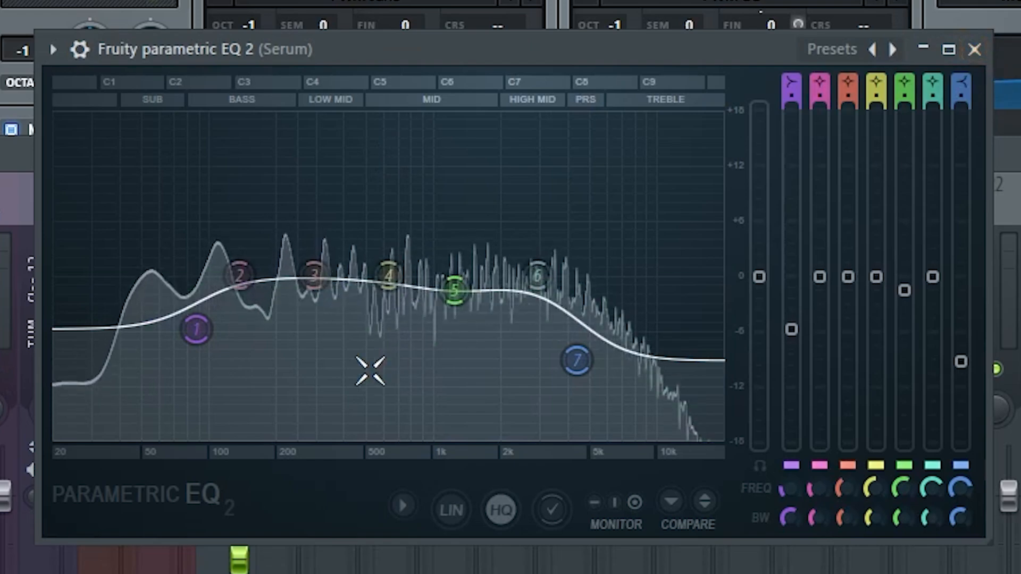
left_click_drag(195, 329, 194, 321)
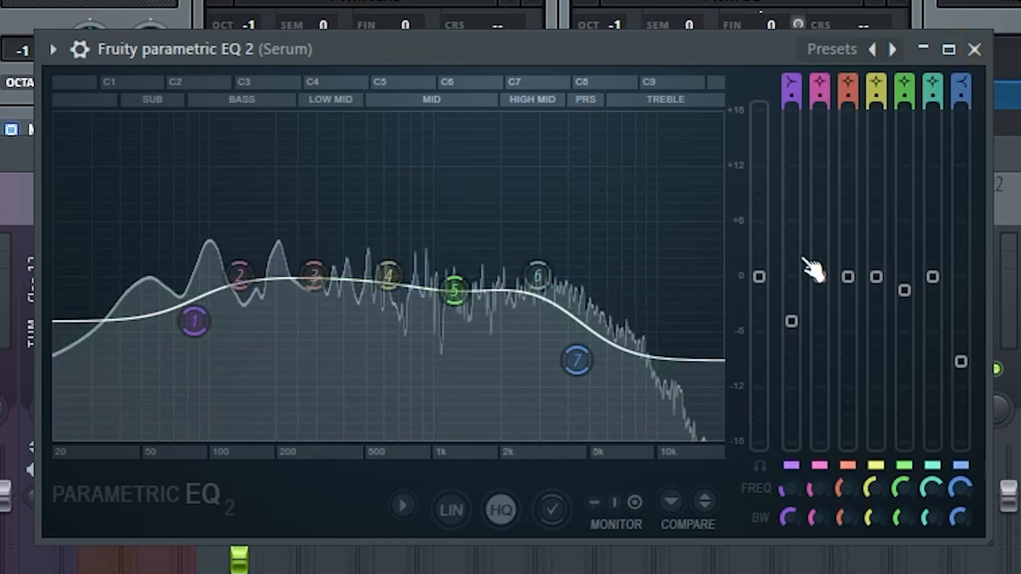
left_click(974, 49)
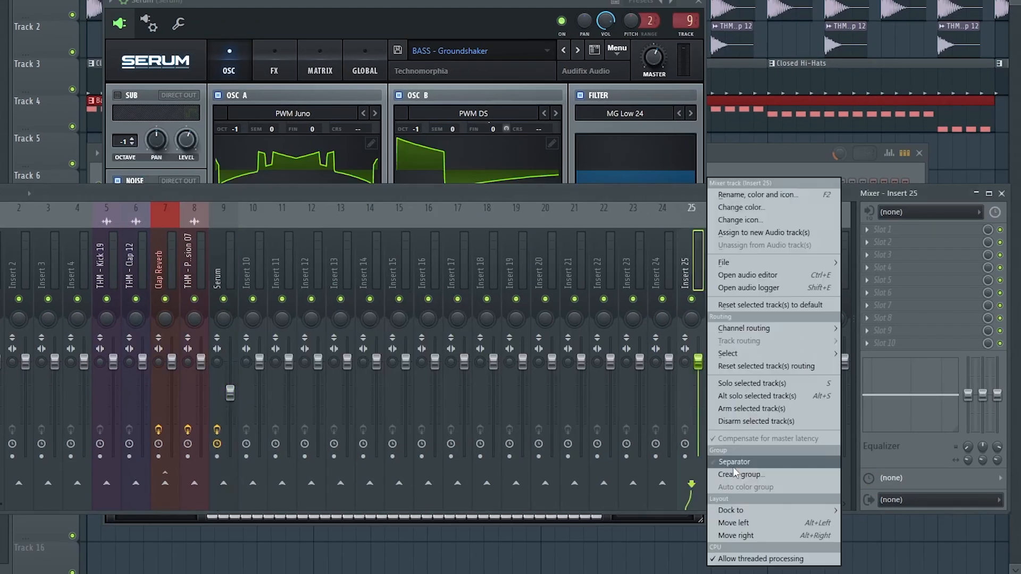
Add a separator before mixer Insert 25, rename that track Sidechain and color it Dark Magenta (#94359F).
left_click(733, 461)
double_click(693, 246)
type("Sidech")
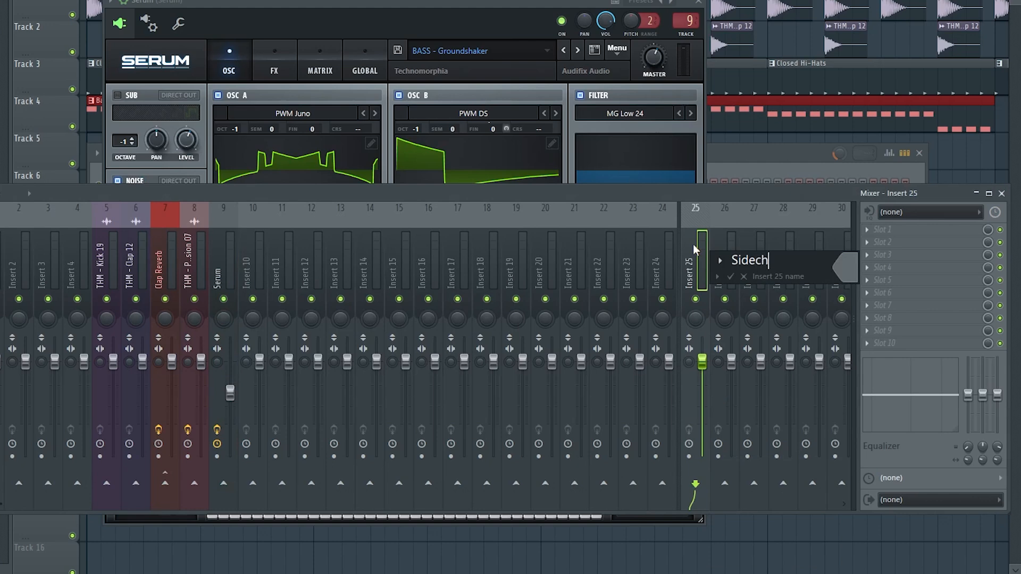
type("ain")
key("Return")
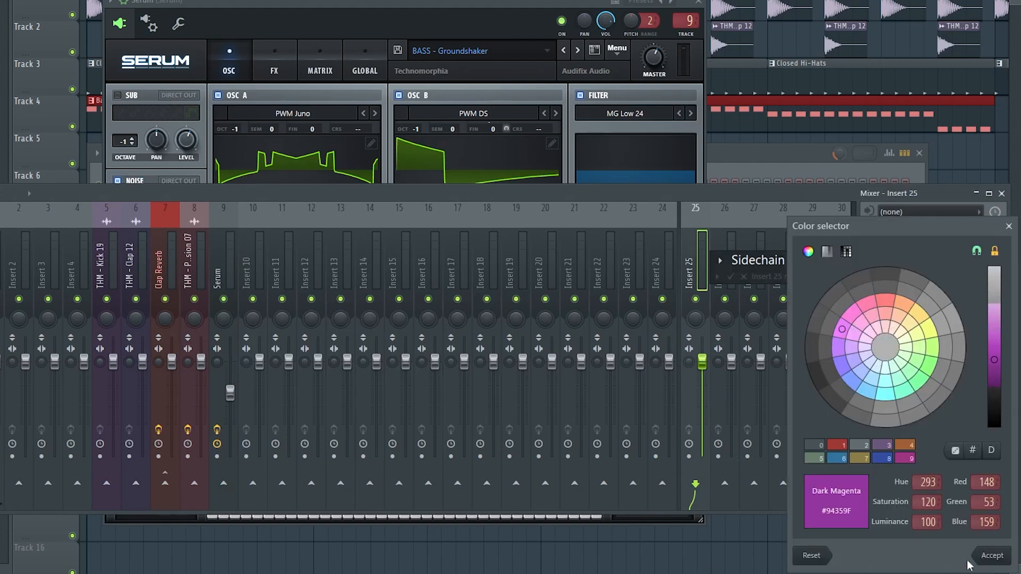
left_click(984, 556)
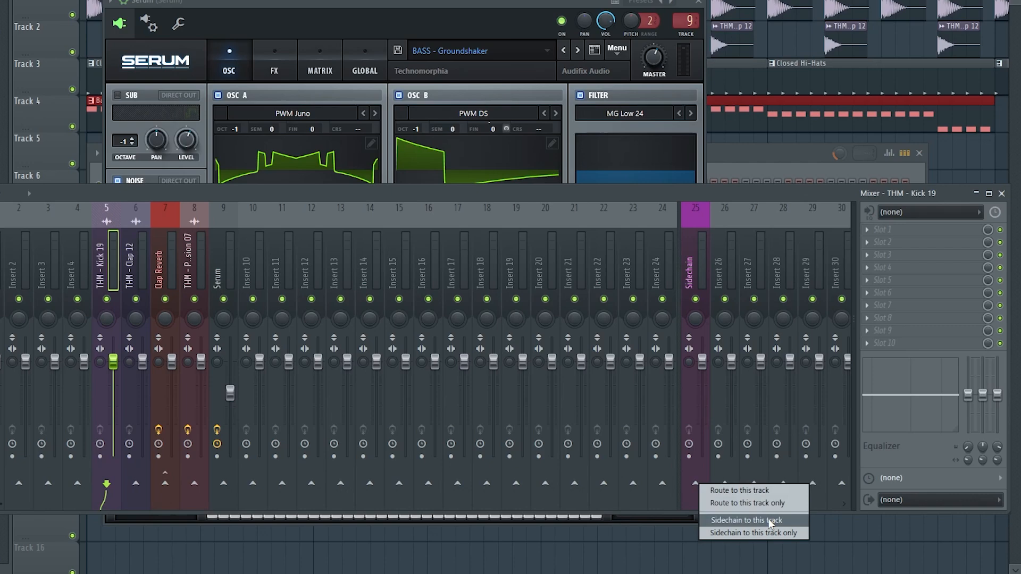
Sidechain the THM - Kick 19 mixer track to the Sidechain track and route the Serum track there too.
left_click(770, 521)
left_click(225, 260)
left_click(689, 272)
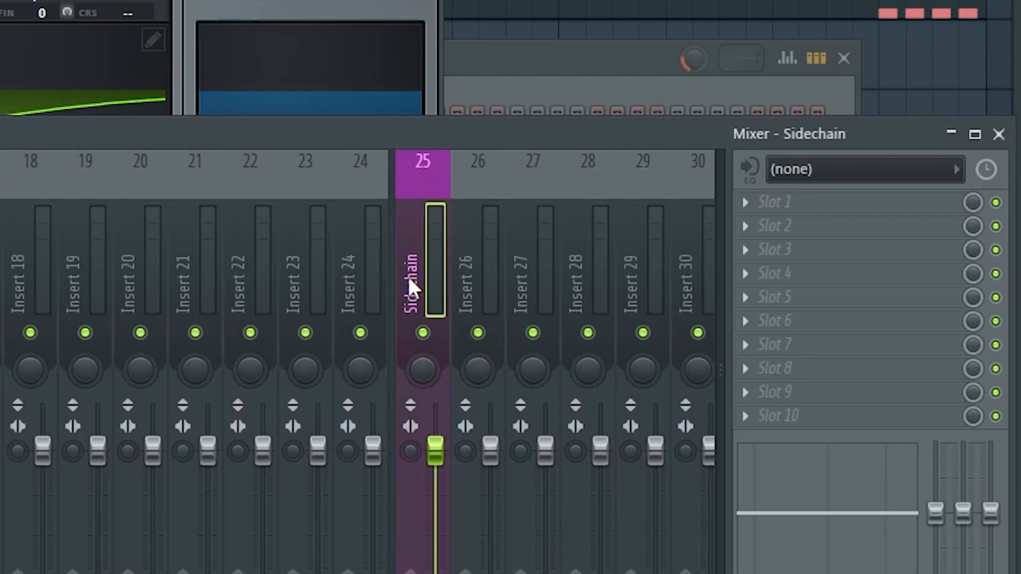
Load Fruity Limiter on the Sidechain track, set THM - Kick 19 as compressor sidechain input, lower the threshold and raise the ratio during playback.
left_click(581, 481)
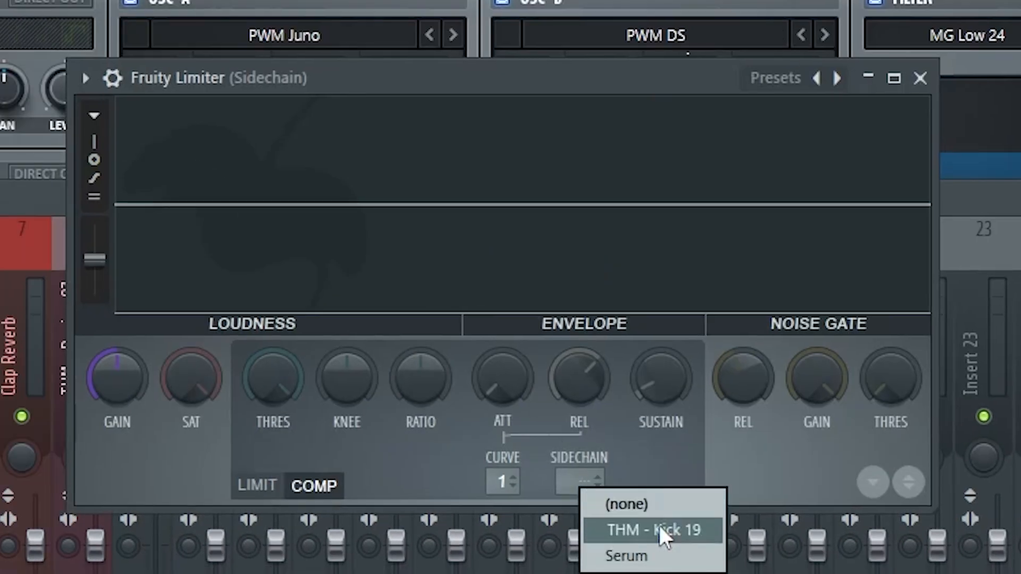
left_click(659, 525)
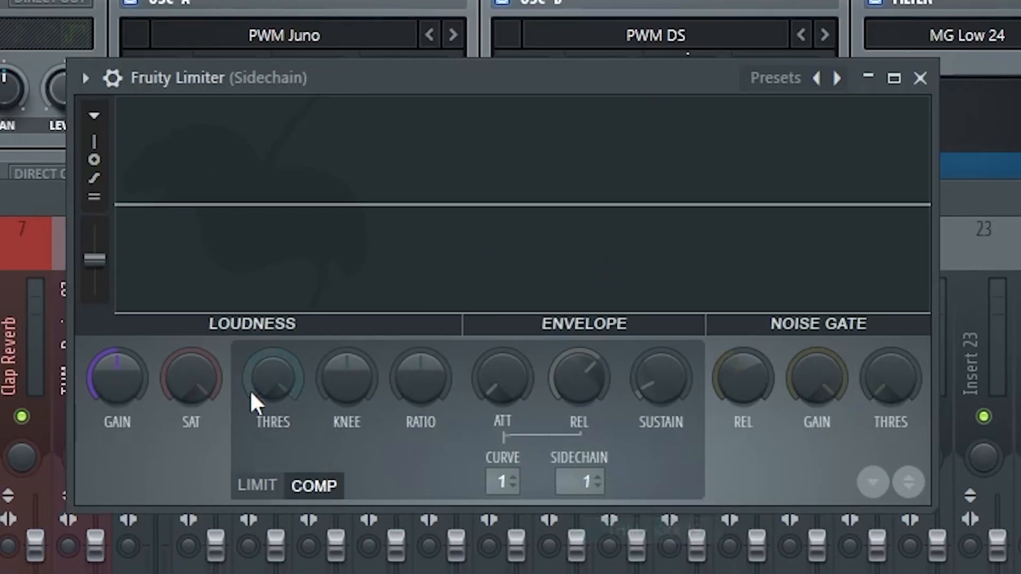
left_click_drag(250, 390, 250, 444)
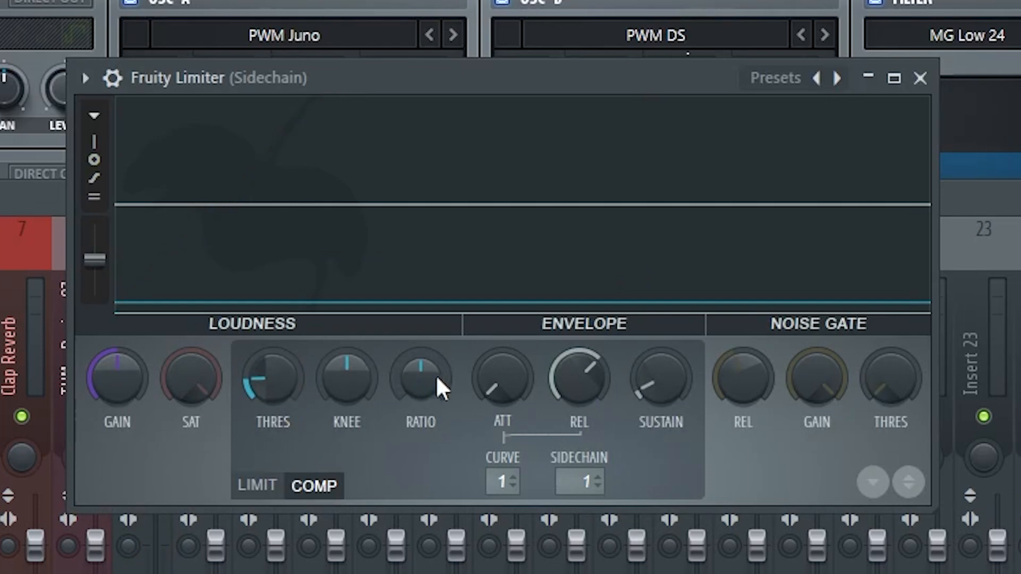
key("space")
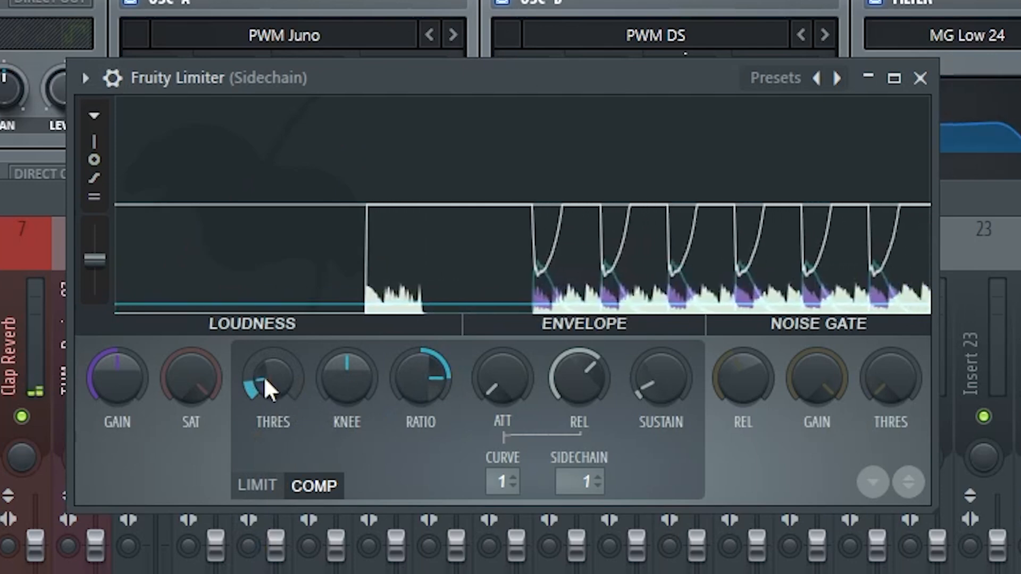
left_click_drag(261, 387, 261, 400)
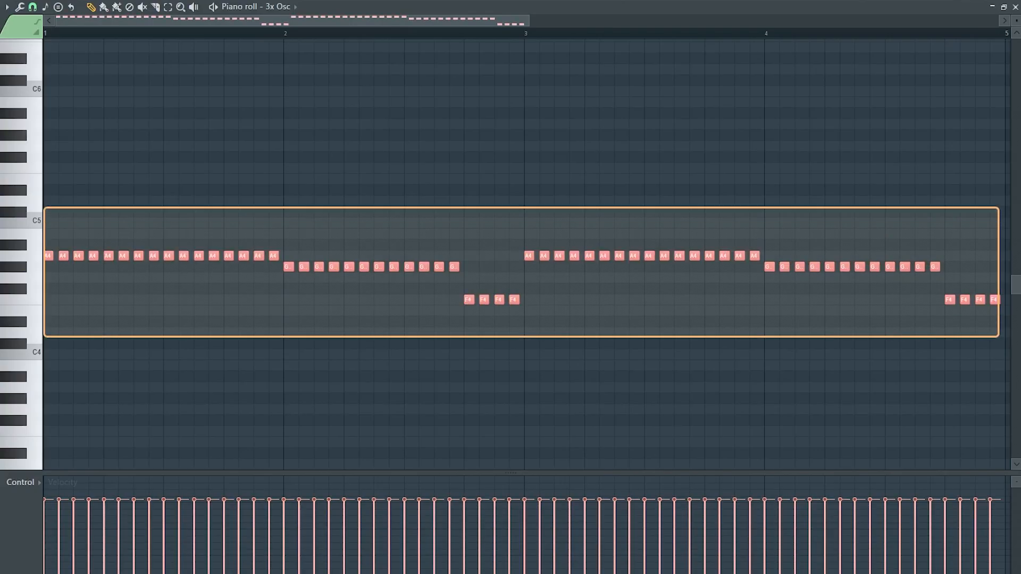
Transpose all the copied bassline notes in 3x Osc down two octaves, starting on A2, and play the pattern.
scroll(494, 210, "up", 5)
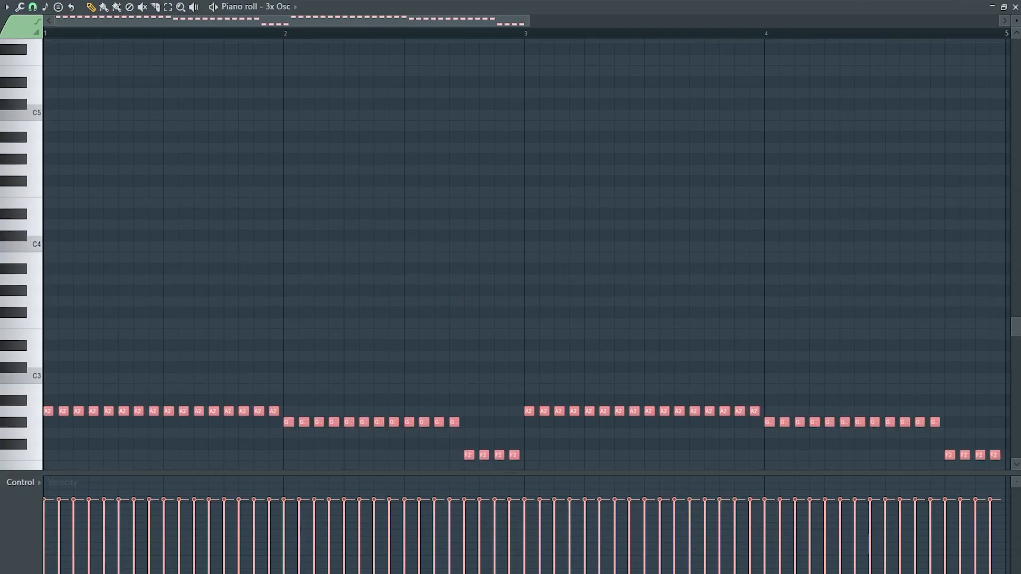
scroll(494, 210, "down", 5)
scroll(494, 211, "down", 2)
key("space")
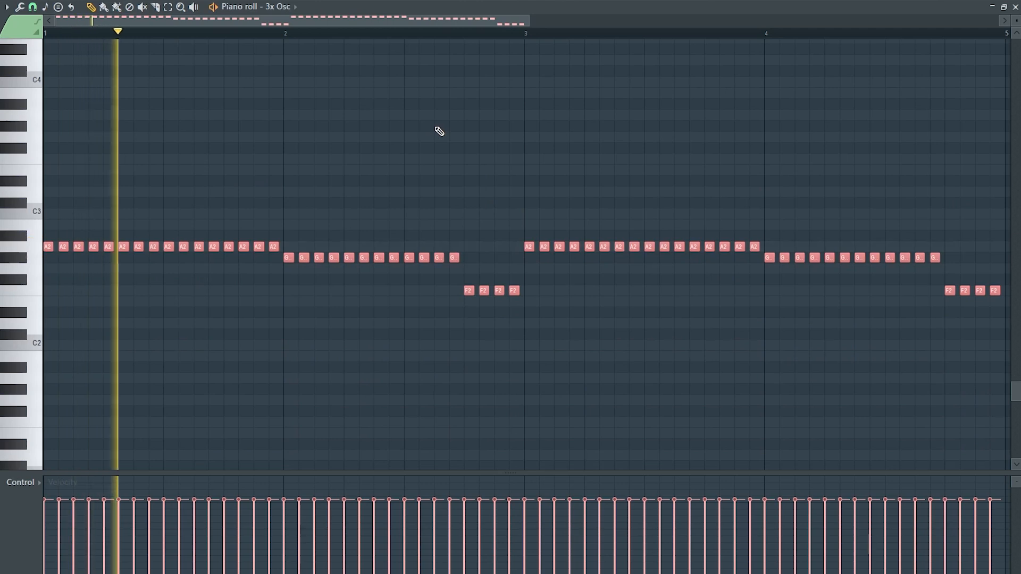
Deselect the notes, lower the 3x Osc mixer track's volume and route that track only to the Sidechain track.
key("ctrl+d")
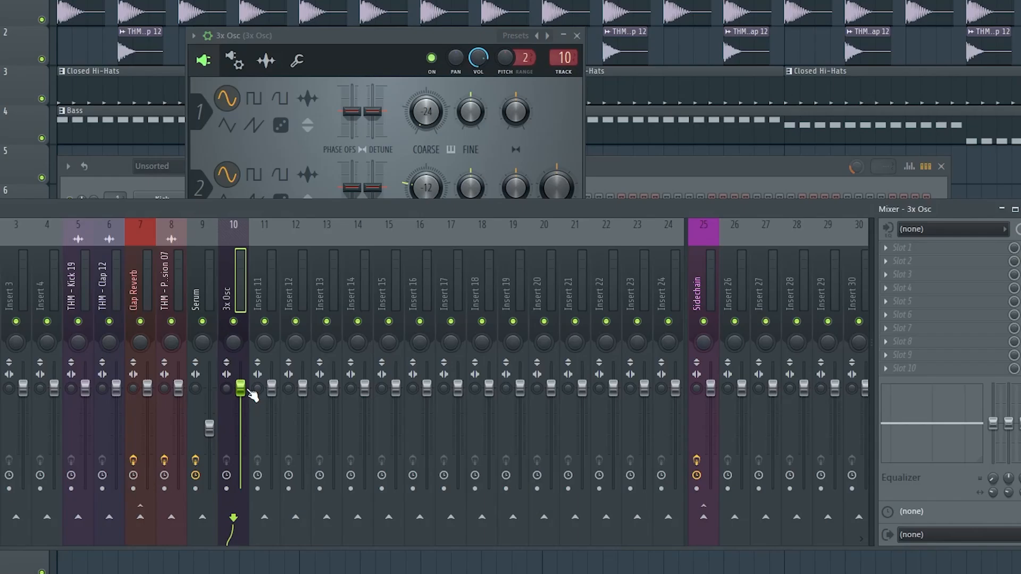
left_click_drag(240, 388, 241, 432)
right_click(697, 482)
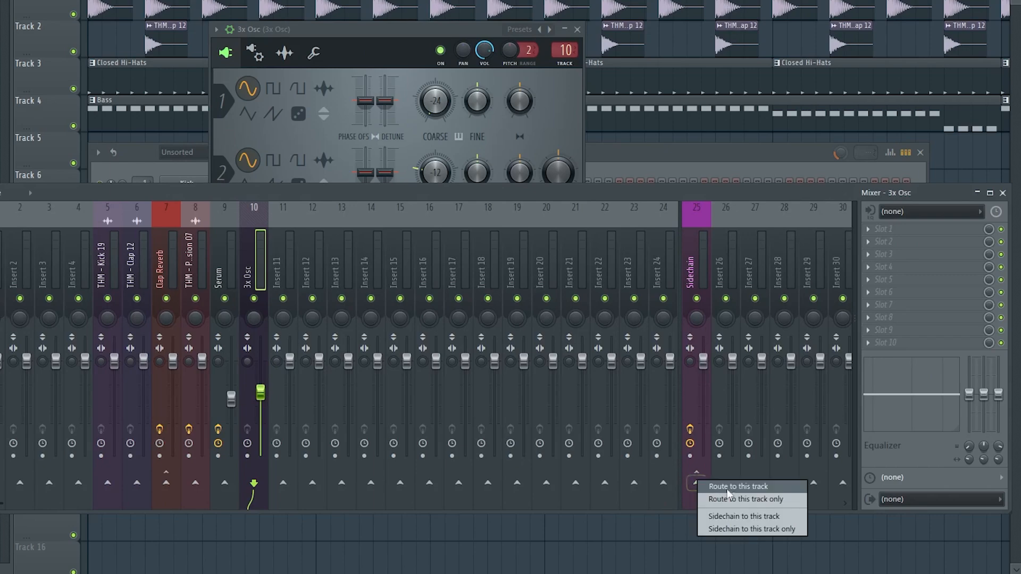
left_click(741, 500)
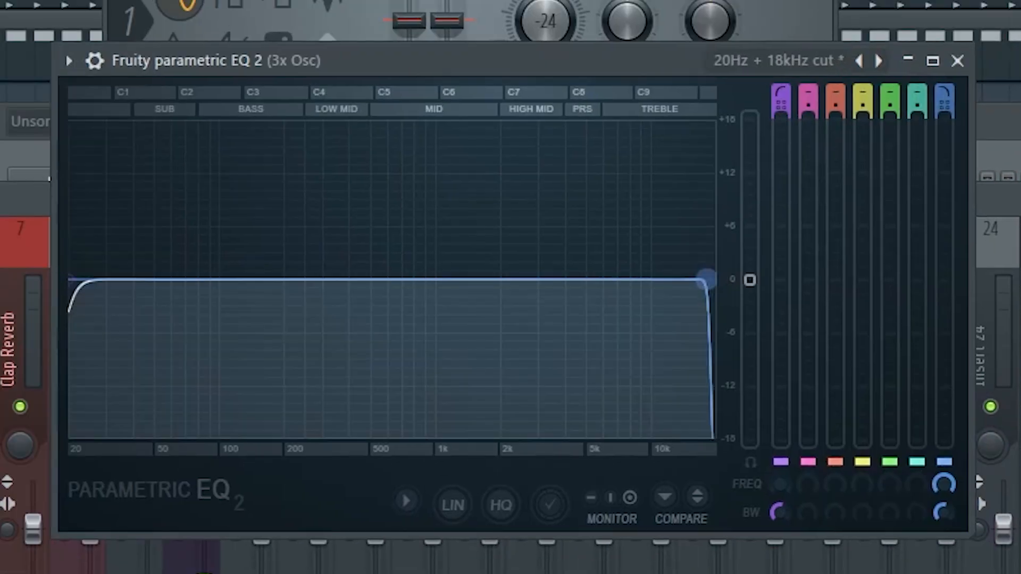
Move the high cut of the 3x Osc track's Fruity parametric EQ 2 down into the sub range.
left_click_drag(706, 279, 167, 277)
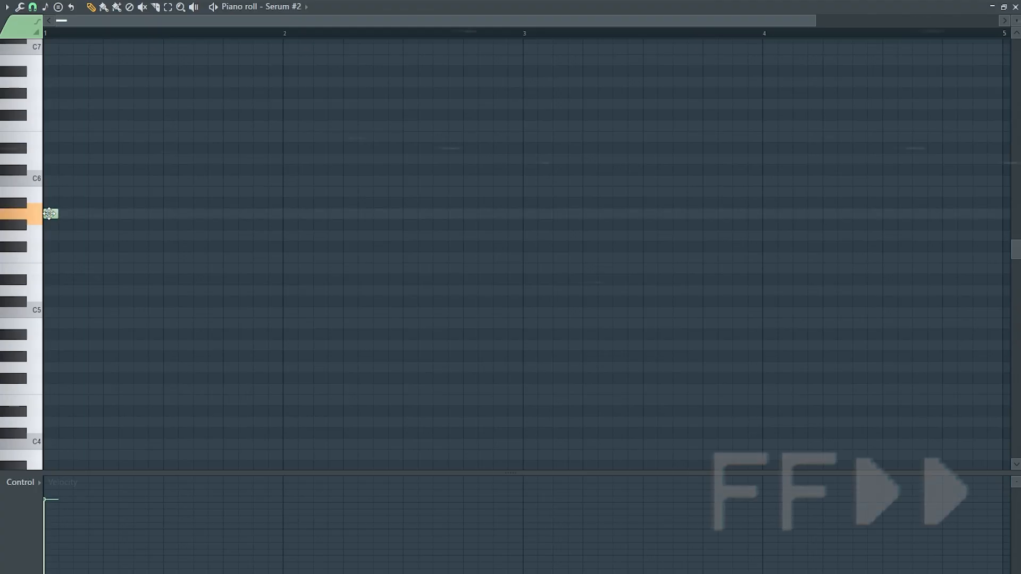
Write the Serum #2 pad with two-bar notes, A5 with G#5 at bar 1 and A5 with F5 at bar 3, and play it.
left_click(50, 213)
left_click_drag(57, 213, 523, 225)
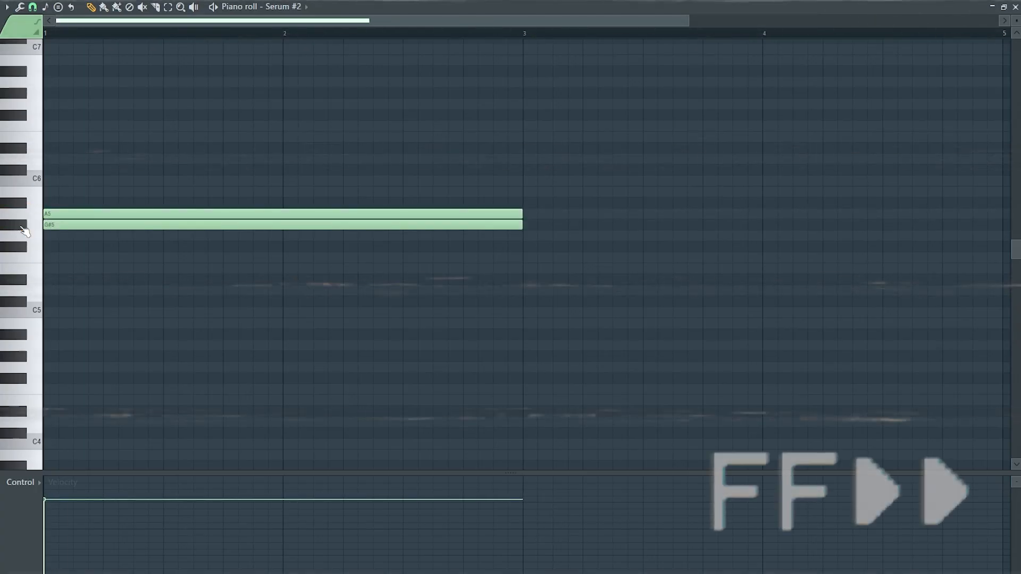
left_click(526, 213)
left_click(526, 258)
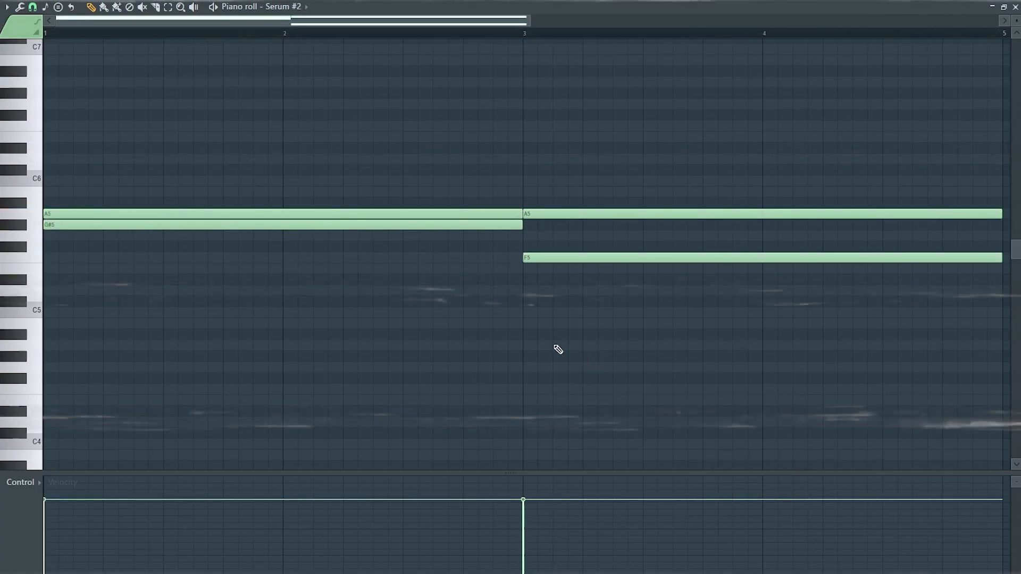
key("space")
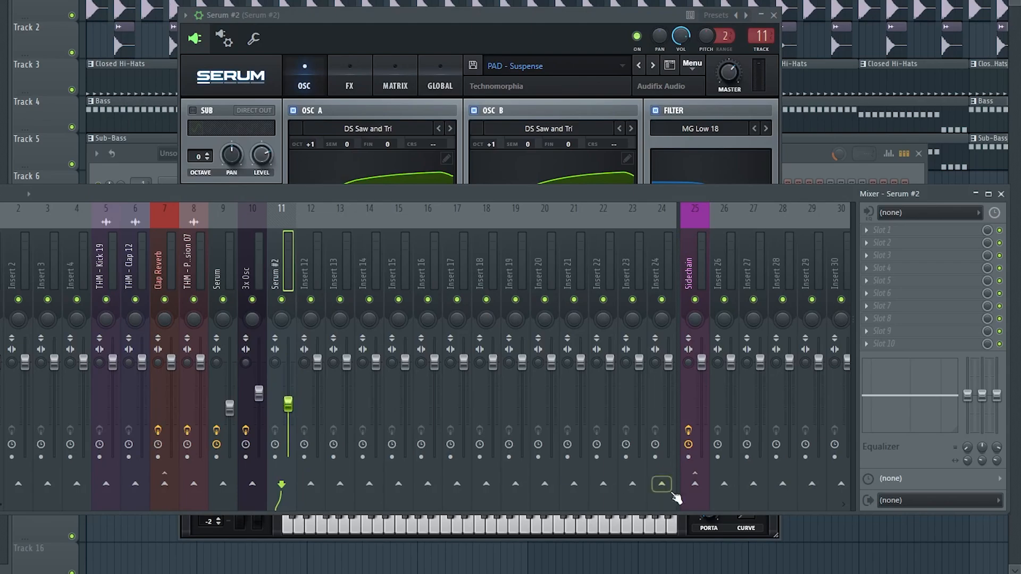
Send the Serum #2 mixer track to the Sidechain track.
right_click(695, 484)
left_click(724, 515)
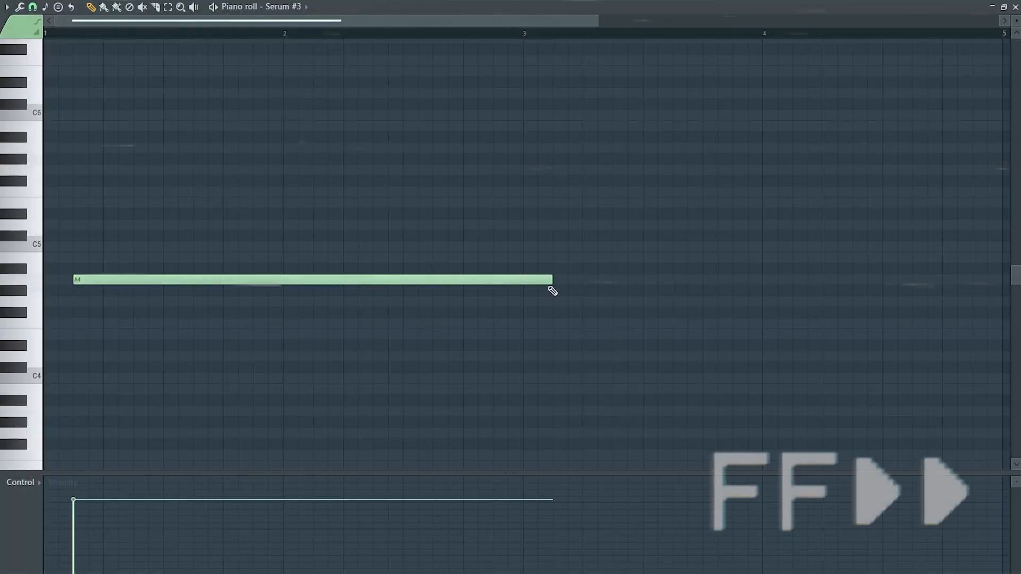
Write the Serum #3 lead as short notes every three steps, five on A4 and five on G#4 across bars 1 and 2, and audition it.
left_click_drag(552, 288, 88, 281)
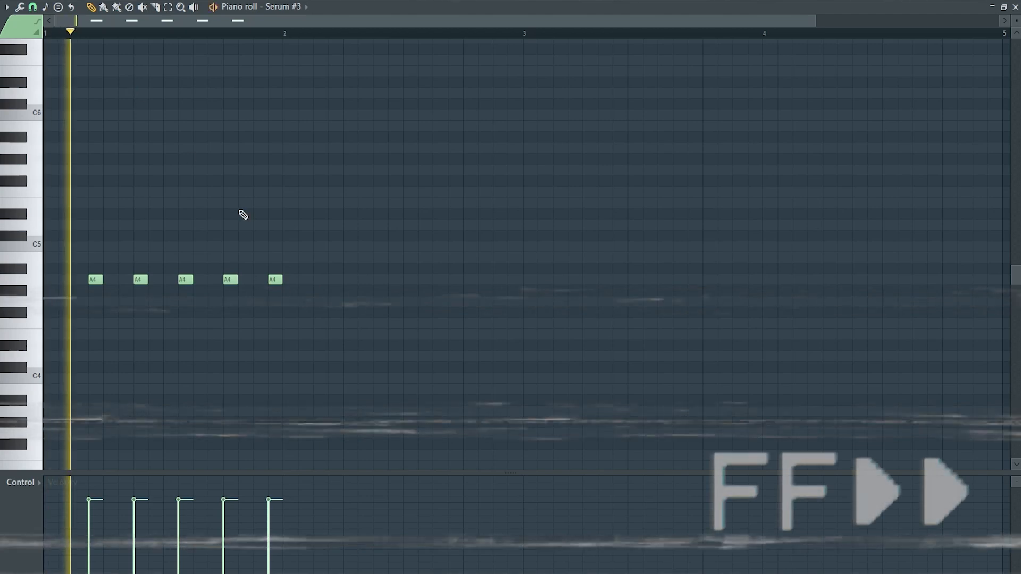
key("space")
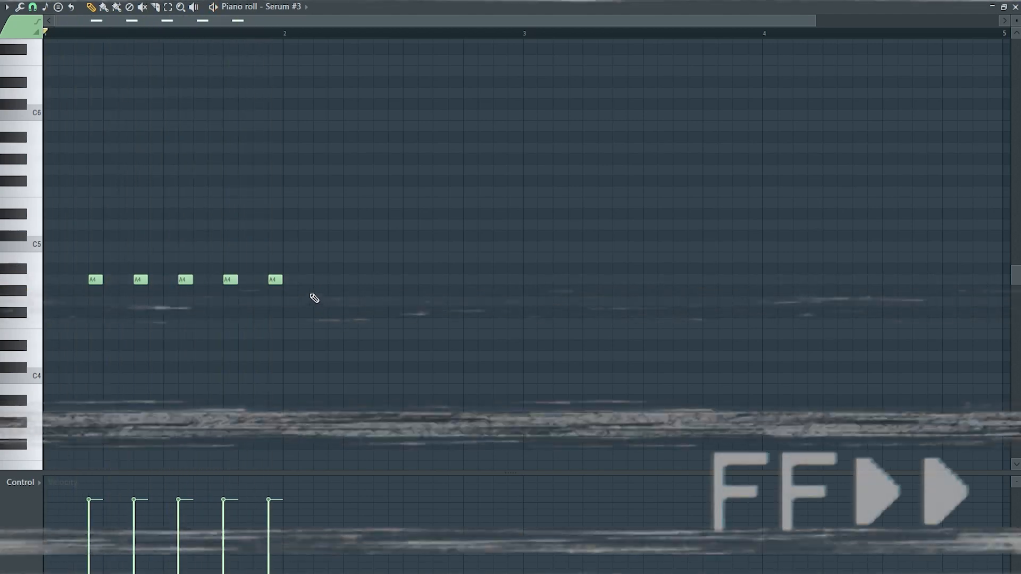
left_click(409, 290)
left_click(455, 291)
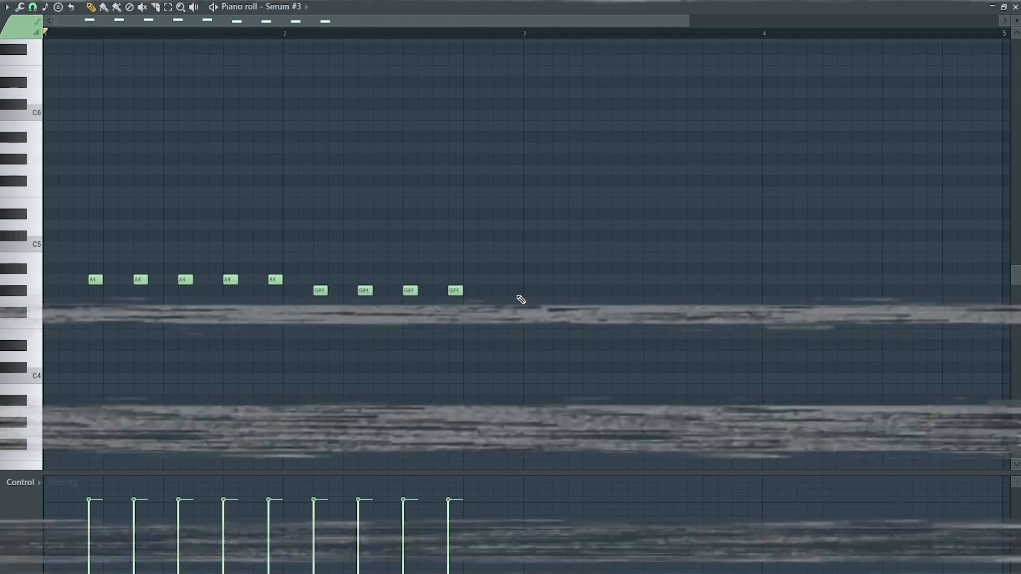
left_click(500, 290)
key("space")
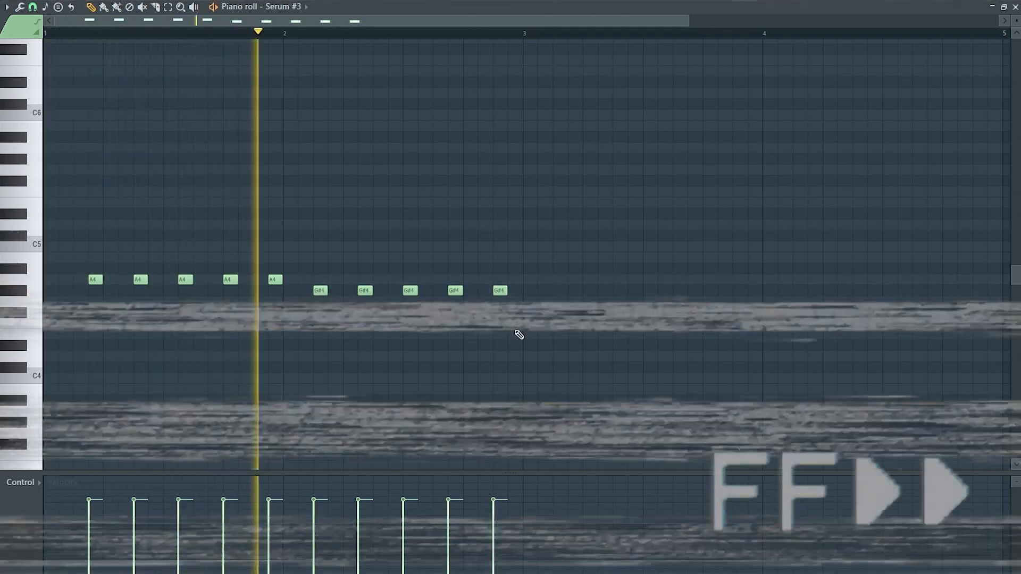
key("space")
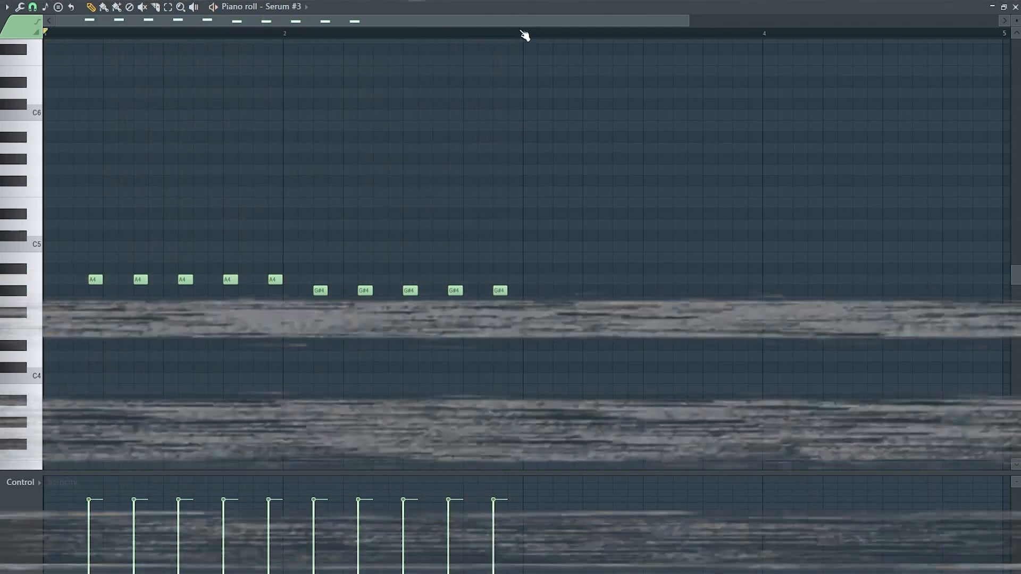
Duplicate the two-bar Serum #3 lead phrase into bars 3 and 4, deselect it and play the pattern.
key("ctrl+a")
key("ctrl+b")
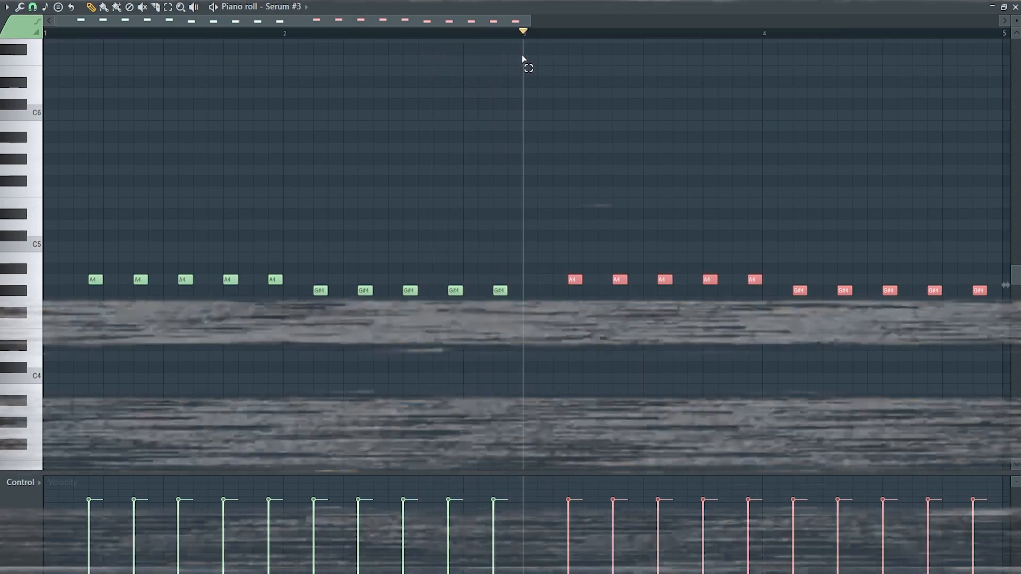
key("ctrl+d")
scroll(657, 402, "down", 2)
key("space")
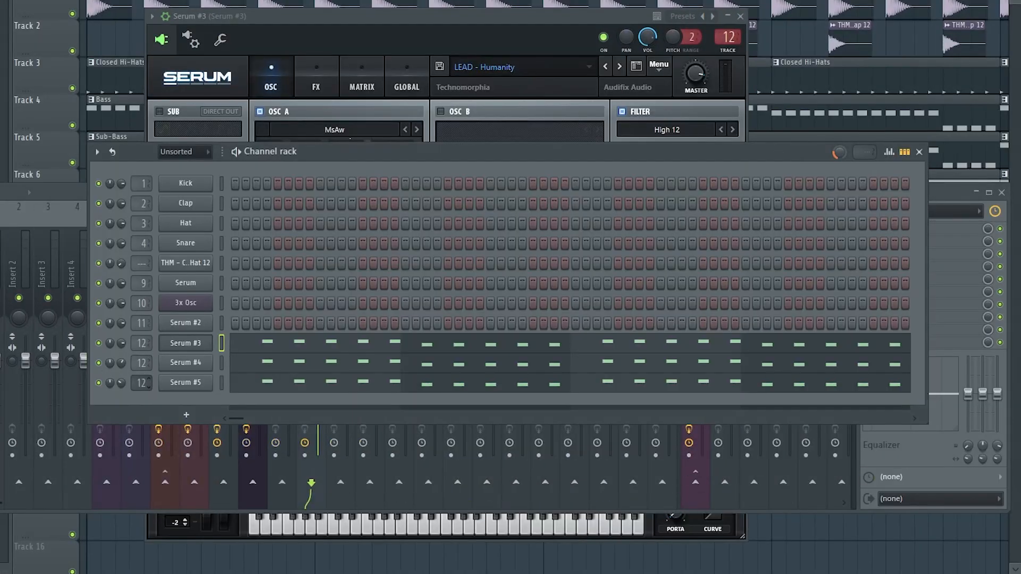
Load Fruity parametric EQ 2 on the Serum #3 mixer track and set band 1's high-pass to Steep 6 at about 200 Hz.
left_click(513, 19)
left_click(944, 183)
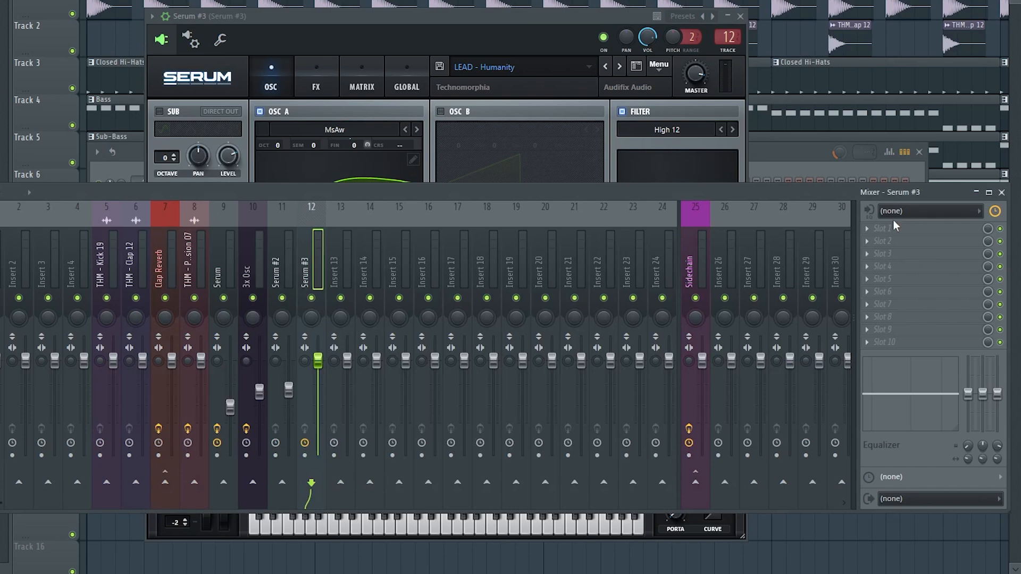
left_click(762, 503)
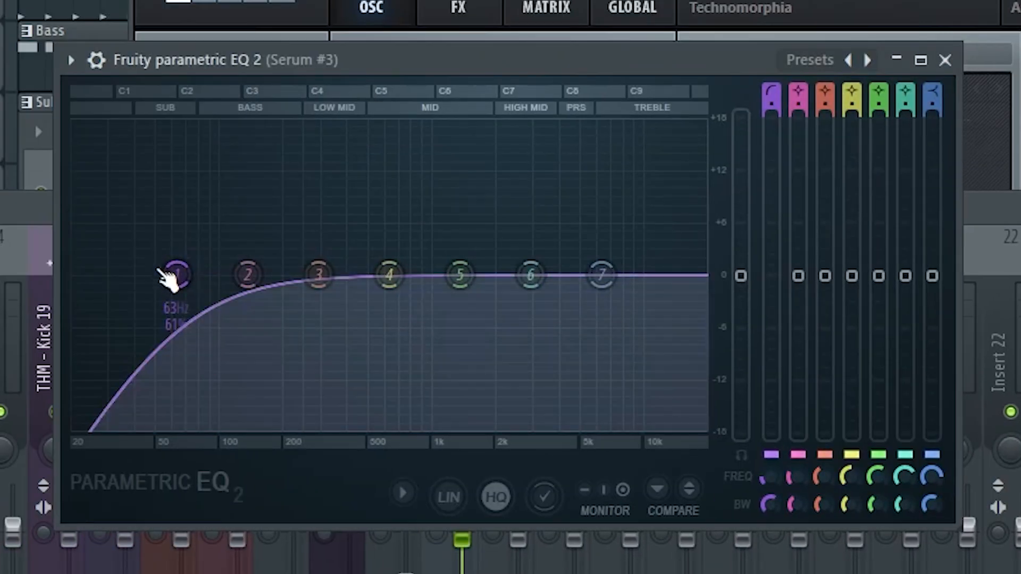
right_click(176, 275)
mouse_move(244, 370)
left_click(313, 390)
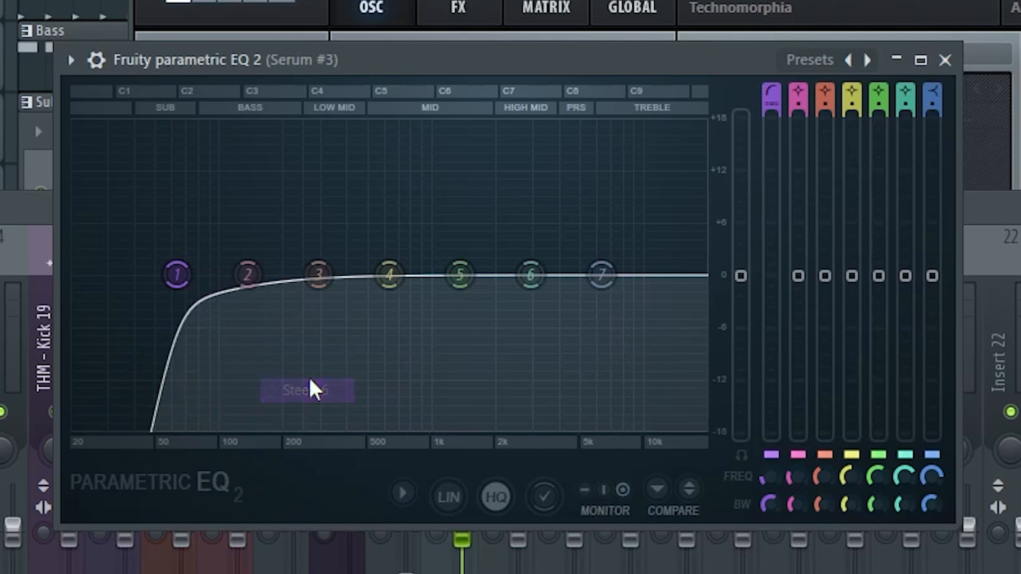
left_click_drag(180, 274, 284, 275)
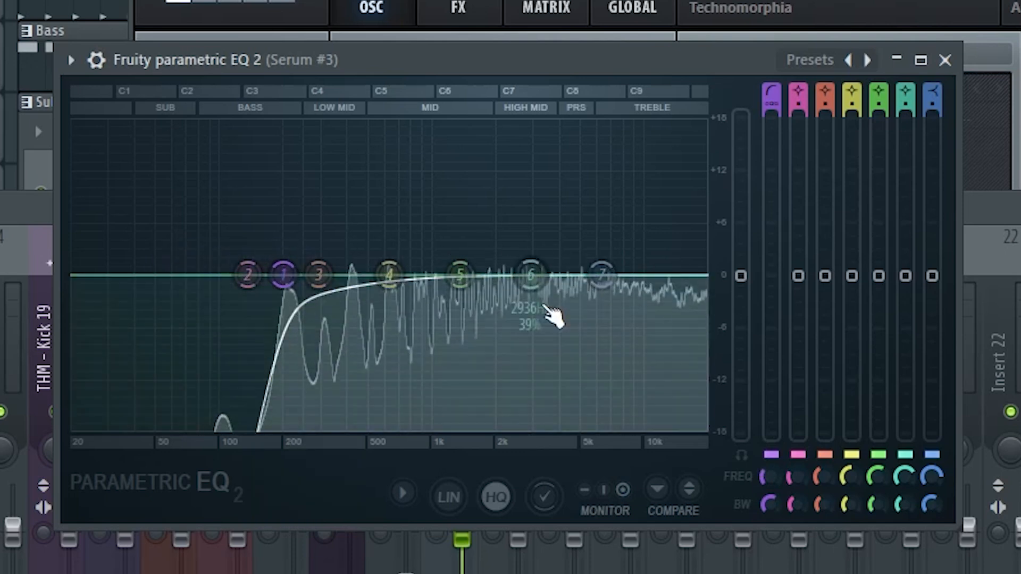
Slightly cut EQ bands 5 and 6 on the Serum #3 track and nudge band 7 up and higher in frequency.
left_click_drag(530, 276, 530, 279)
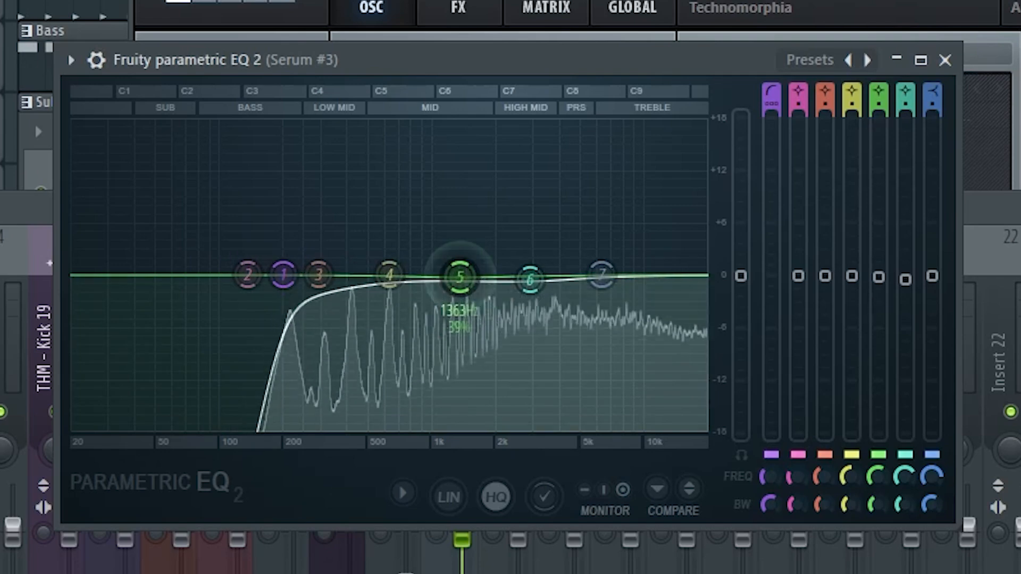
left_click_drag(601, 275, 613, 270)
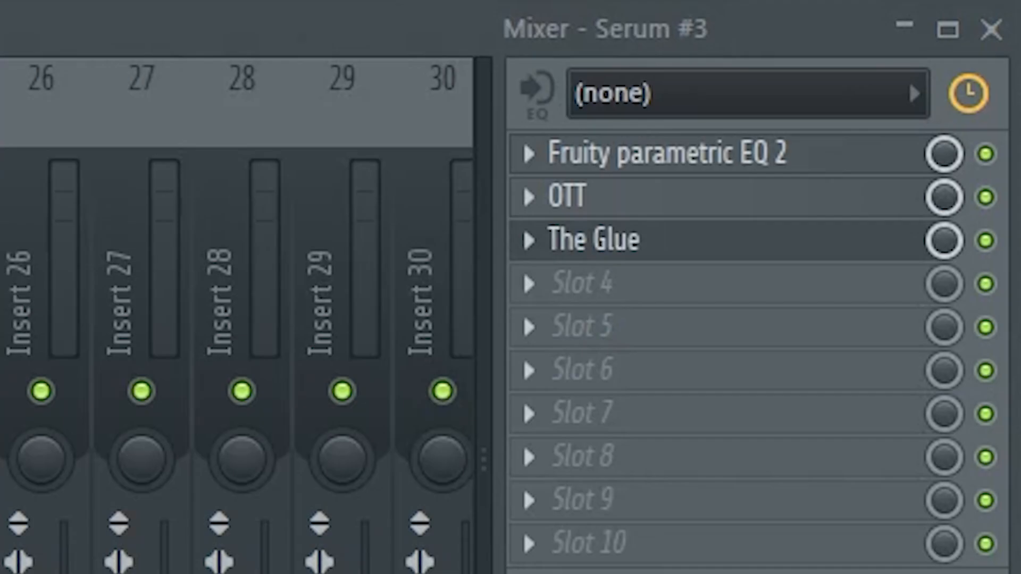
Open The Glue on the Serum #3 track, lower its threshold and raise its makeup gain.
left_click(593, 239)
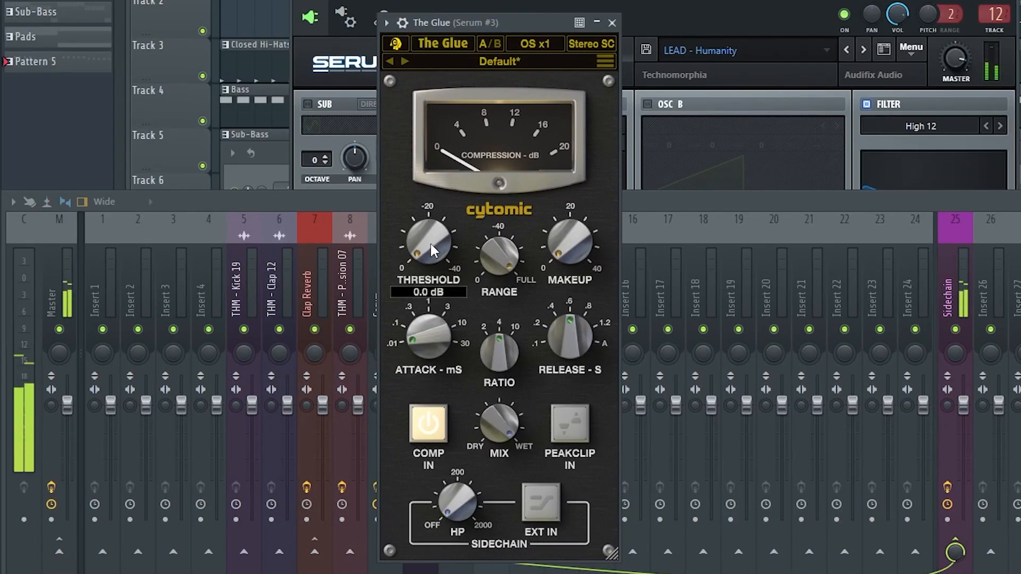
left_click_drag(427, 198, 430, 183)
left_click_drag(570, 251, 570, 235)
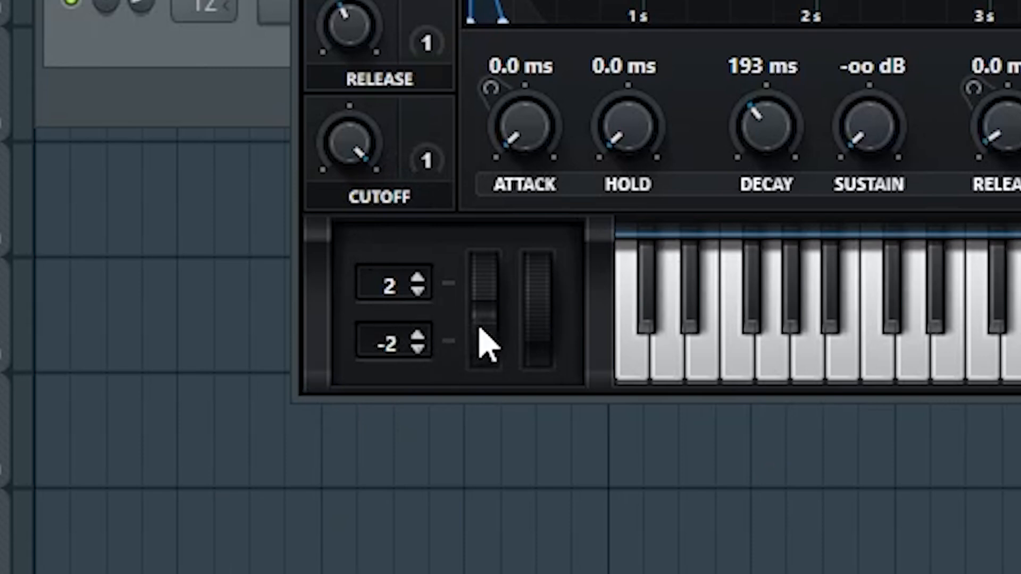
Tweak the lead Serum's pitch bend wheel and create an automation clip for that last tweaked parameter.
left_click_drag(484, 324, 490, 273)
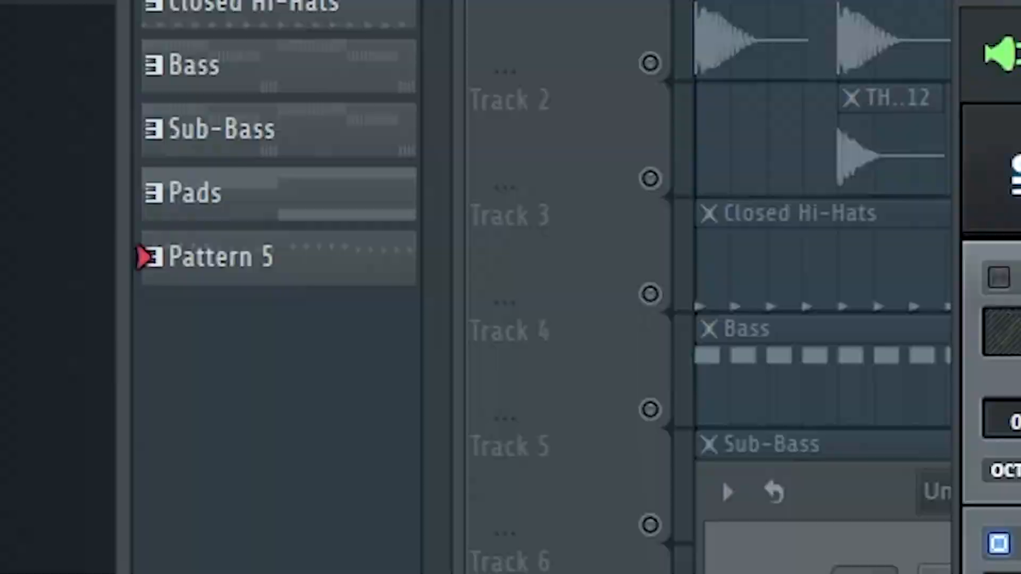
left_click(341, 40)
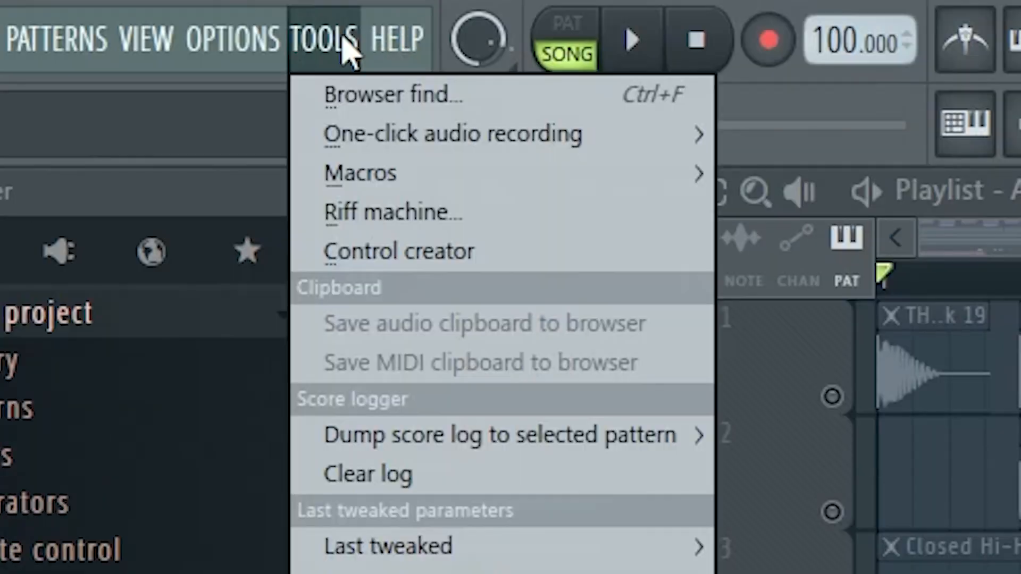
mouse_move(683, 553)
left_click(851, 573)
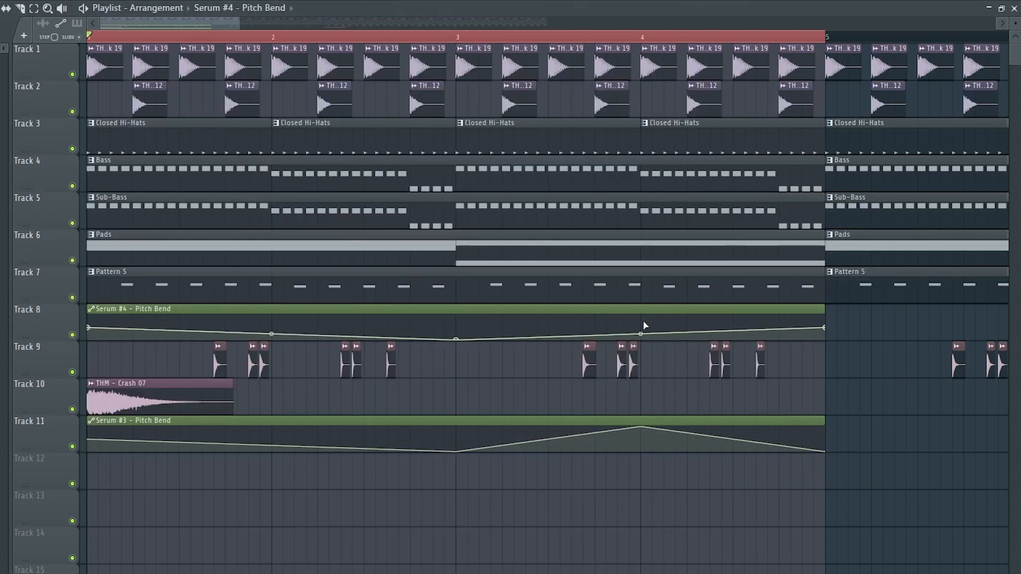
Move the Serum #4 and Serum #5 Pitch Bend automation clips down to Tracks 12 and 13.
left_click_drag(512, 312, 324, 381)
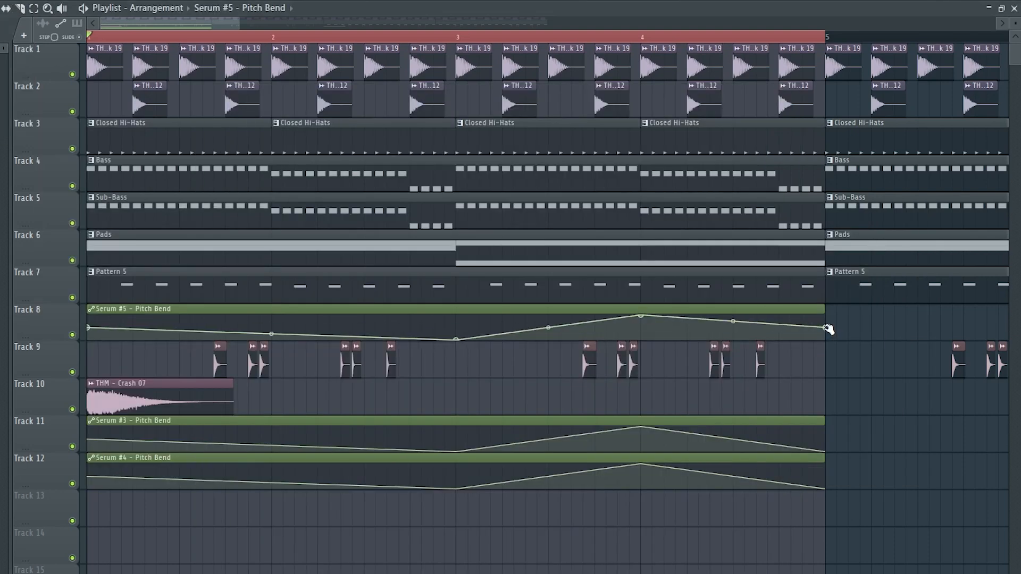
left_click_drag(603, 305, 603, 491)
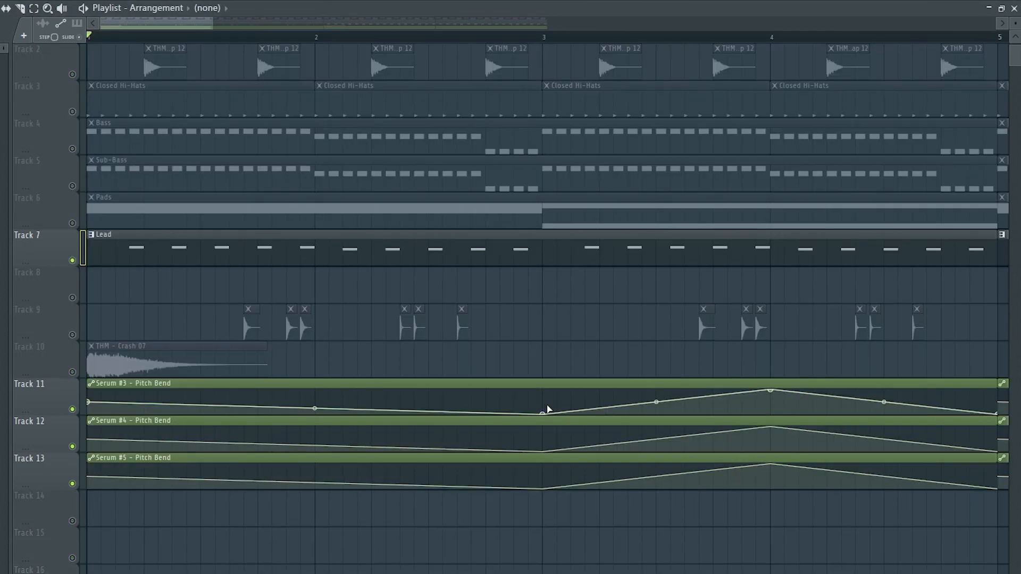
Adjust the Serum #3, #4 and #5 Pitch Bend curves so each one jumps back to its starting level at bar 3.
right_click(544, 405)
left_click(569, 573)
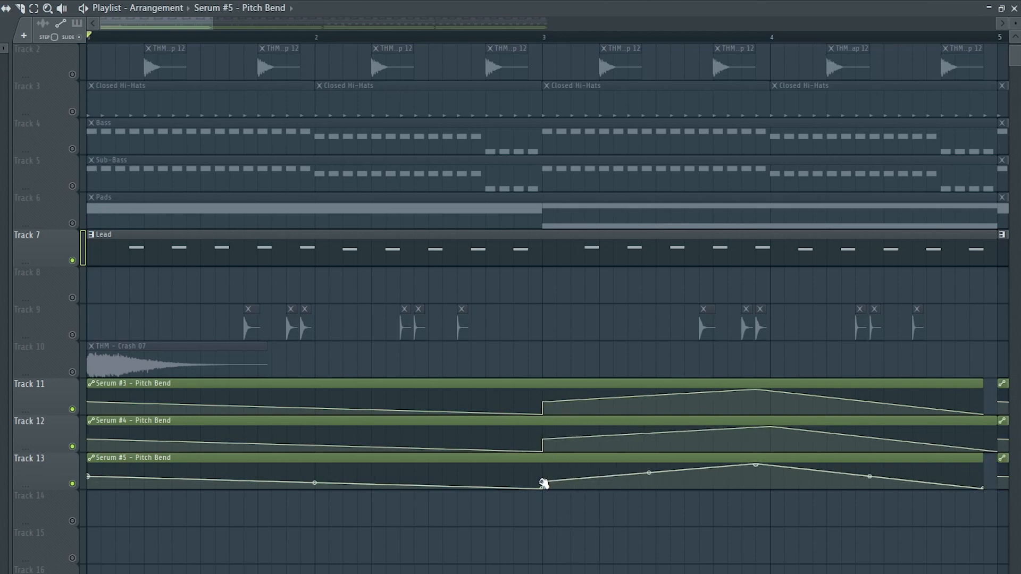
right_click(543, 483)
left_click(570, 573)
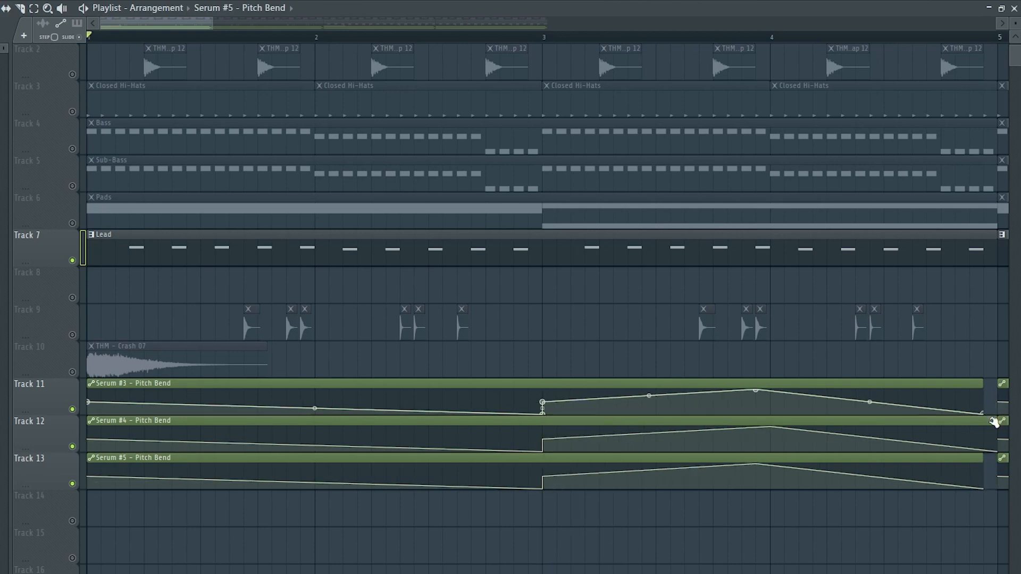
right_click(985, 493)
left_click(1002, 493)
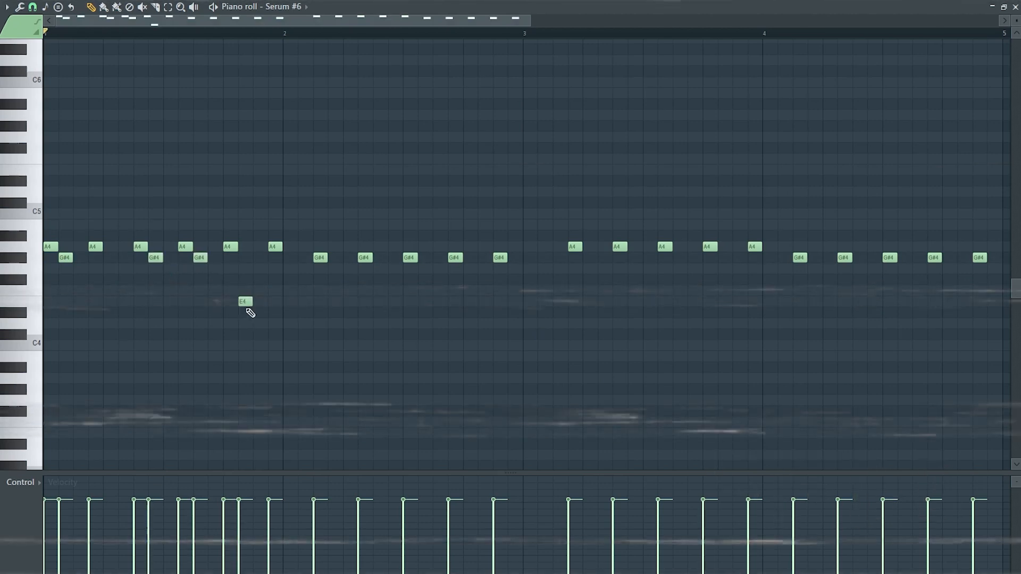
Place a D5 note between the E4 and the last A4 of bar 1 in Serum #6, removing the trial C5, and audition it.
left_click(257, 214)
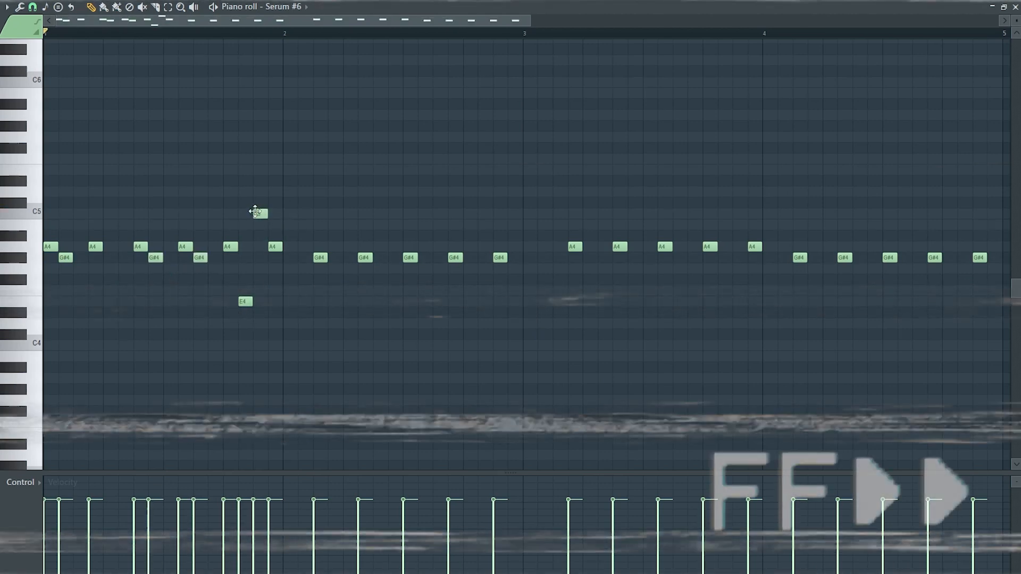
left_click(258, 193)
right_click(257, 214)
key("space")
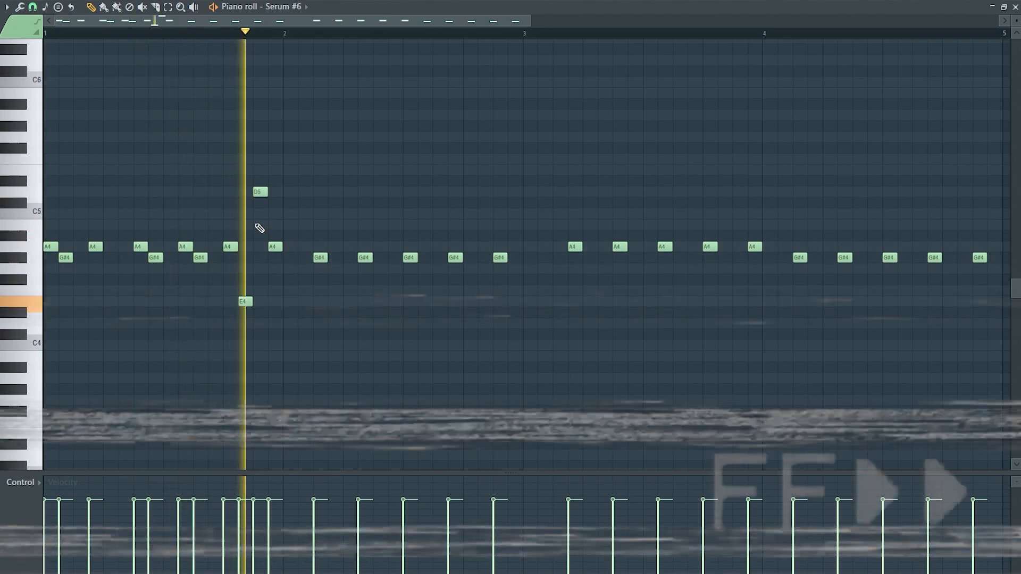
key("space")
Add three short A4 notes and one C#5 note between the G#4 notes of bar 2 in the Serum #6 melody.
left_click(305, 246)
left_click(394, 247)
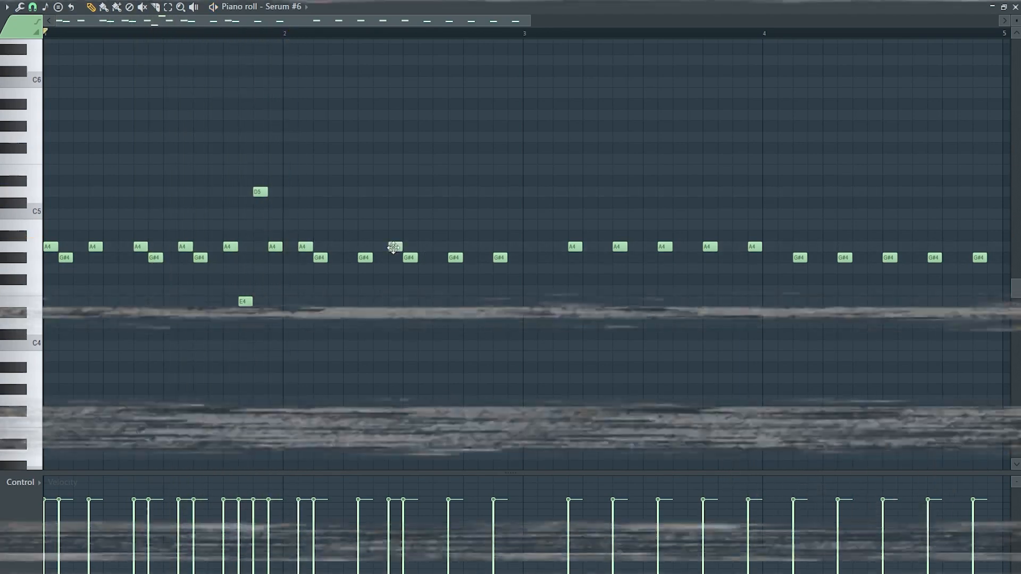
left_click(466, 247)
left_click(481, 203)
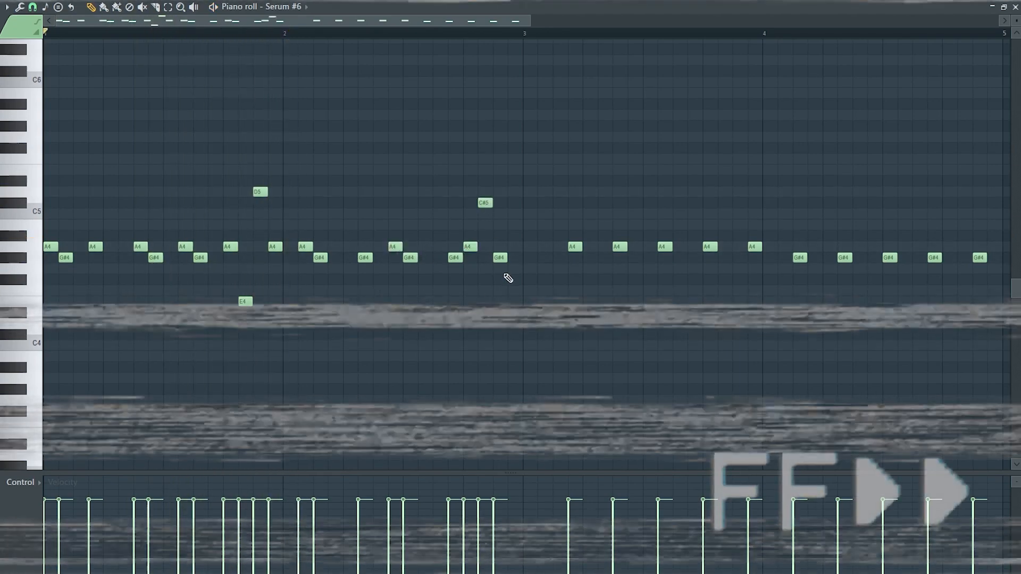
Add a short E4 note at the end of bar 2 in the Serum #6 melody and audition it.
left_click(512, 301)
key("space")
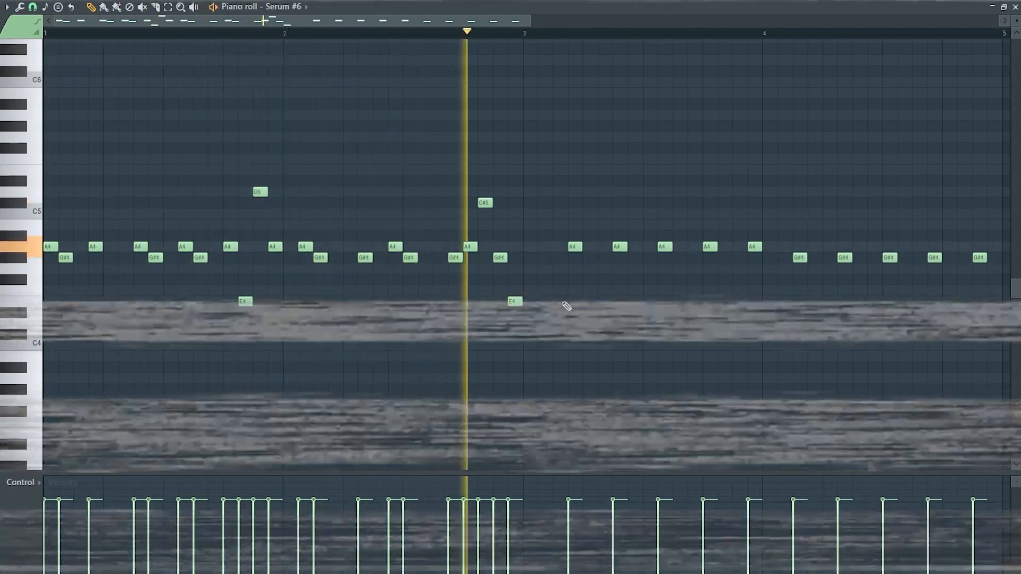
key("space")
Replace the Serum #6 notes in bars 3 and 4 with a duplicate of the bar 1-2 melody and play it back.
left_click_drag(558, 209, 994, 290)
key("Delete")
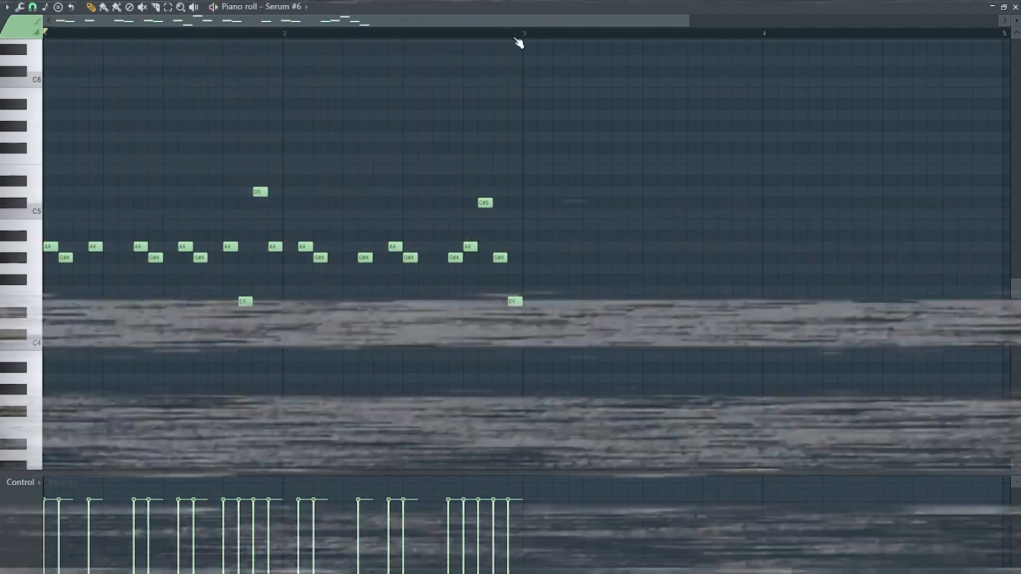
key("ctrl+a")
key("ctrl+b")
left_click(527, 34, "ctrl")
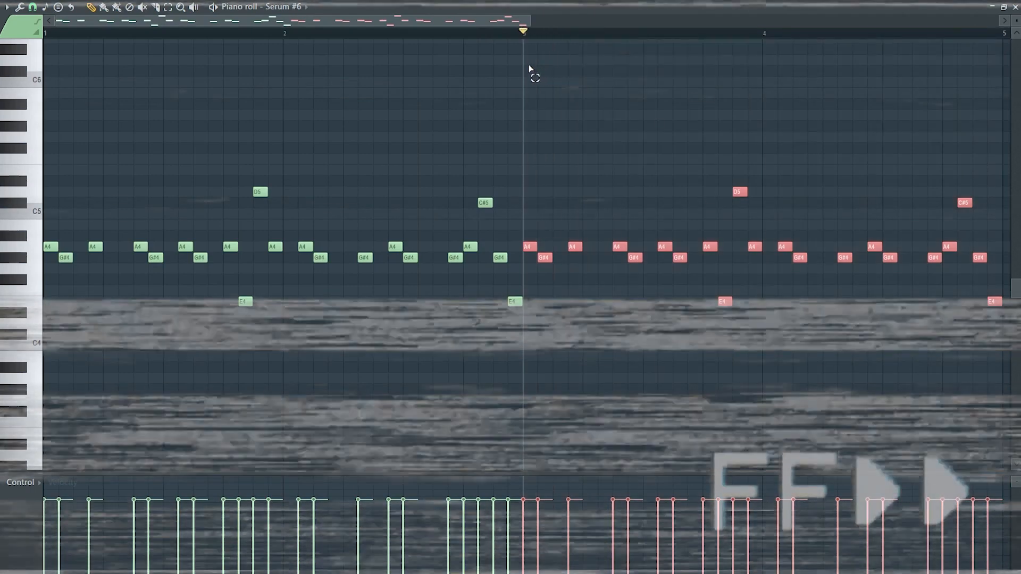
left_click(515, 404, "ctrl")
key("space")
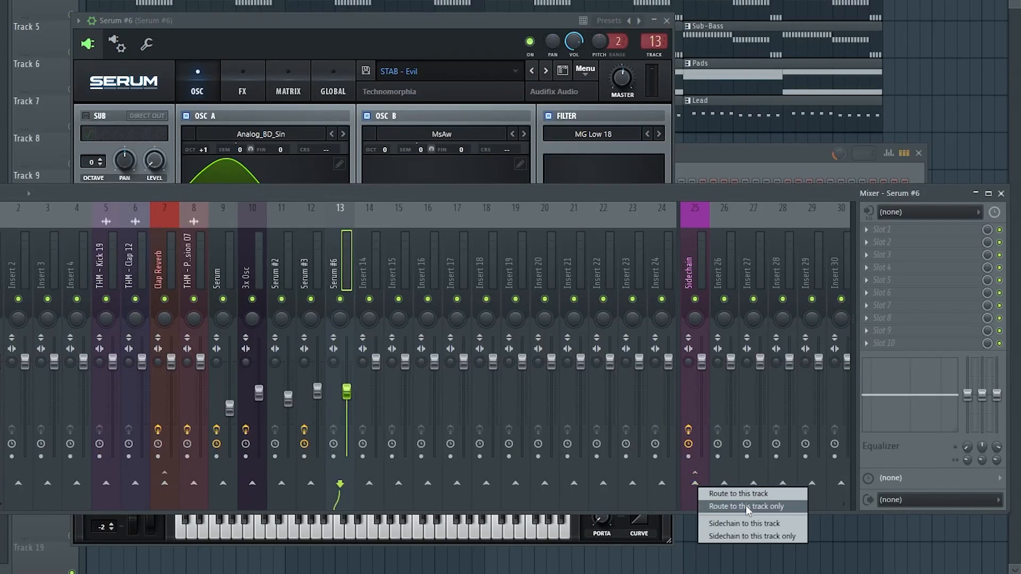
Route Serum #6 only to the Sidechain track and raise the low cut in its Fruity parametric EQ 2 to about 400 Hz.
left_click(745, 506)
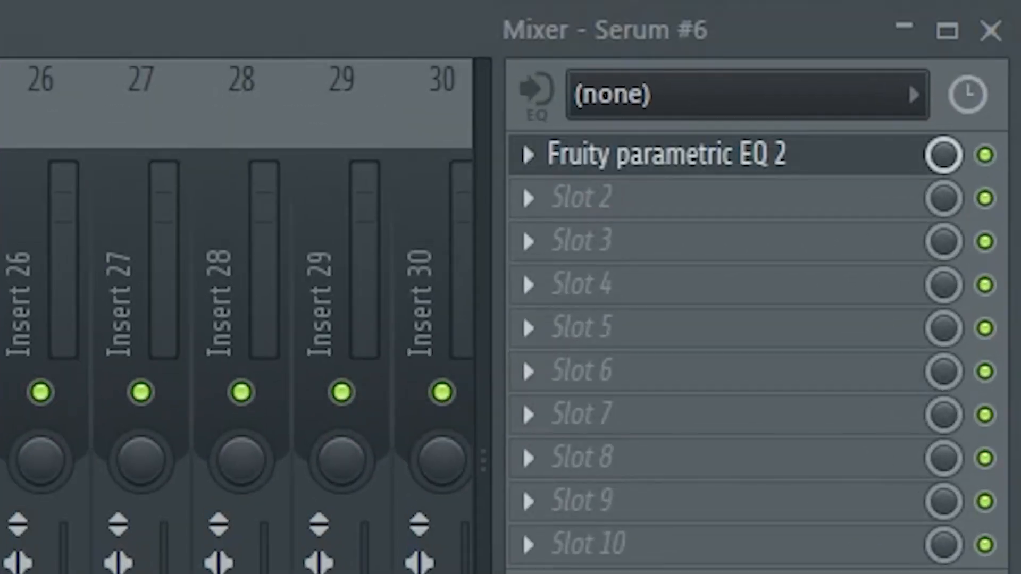
left_click(894, 229)
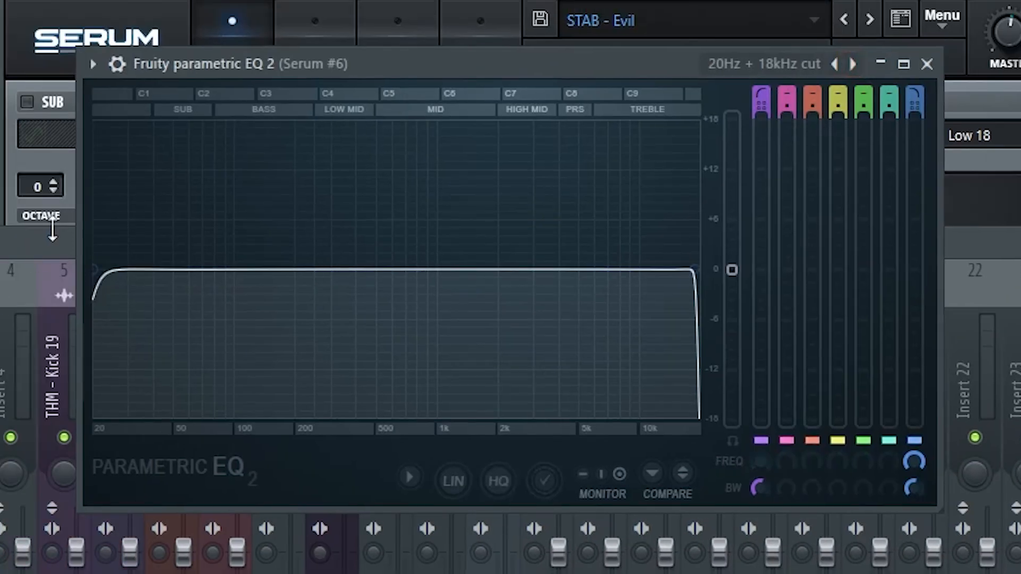
left_click_drag(115, 276, 358, 271)
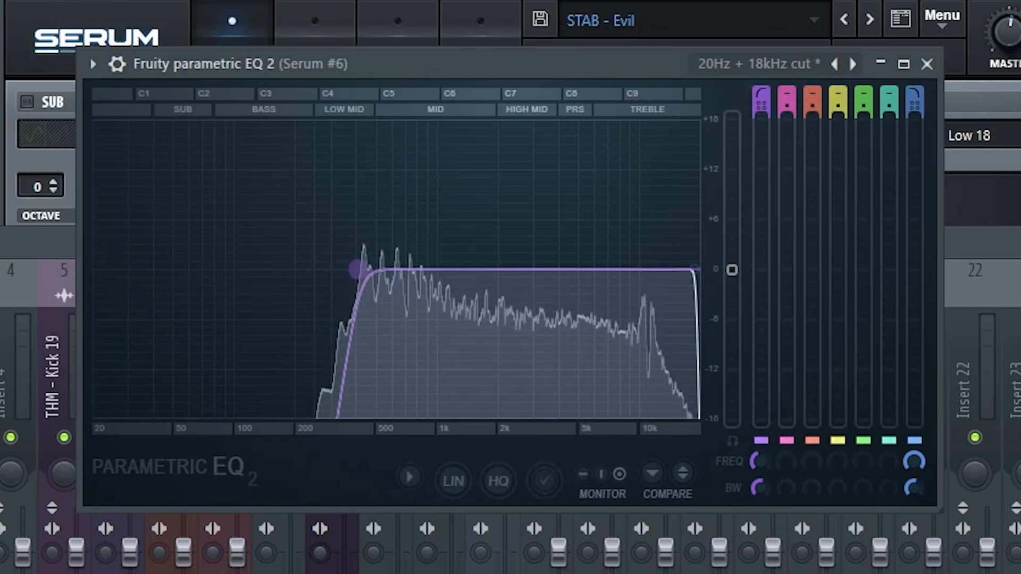
left_click(927, 64)
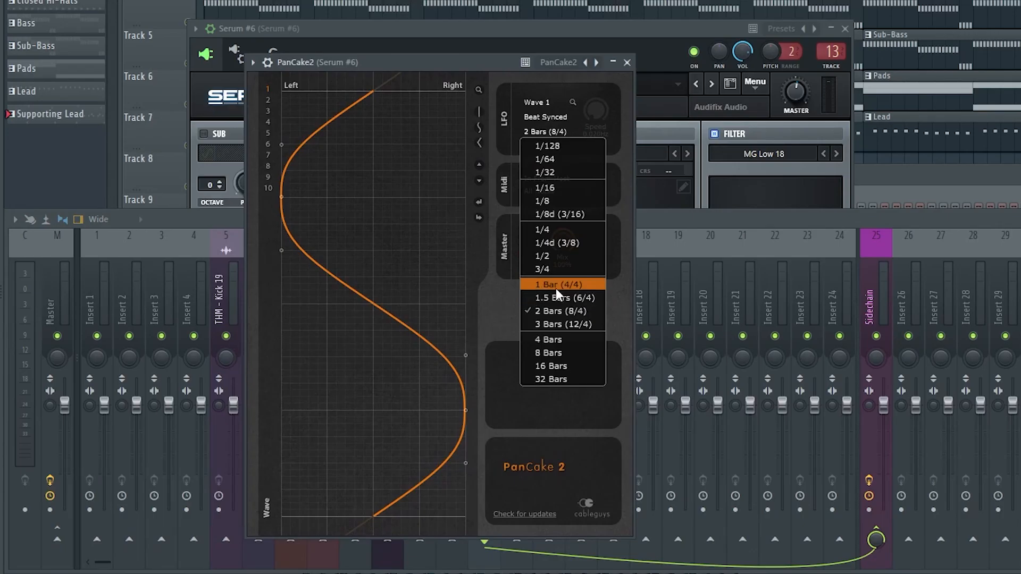
Fill the four bars of the Serum #7 pattern with alternating one-bar A5 and G#5 notes.
left_click(241, 345)
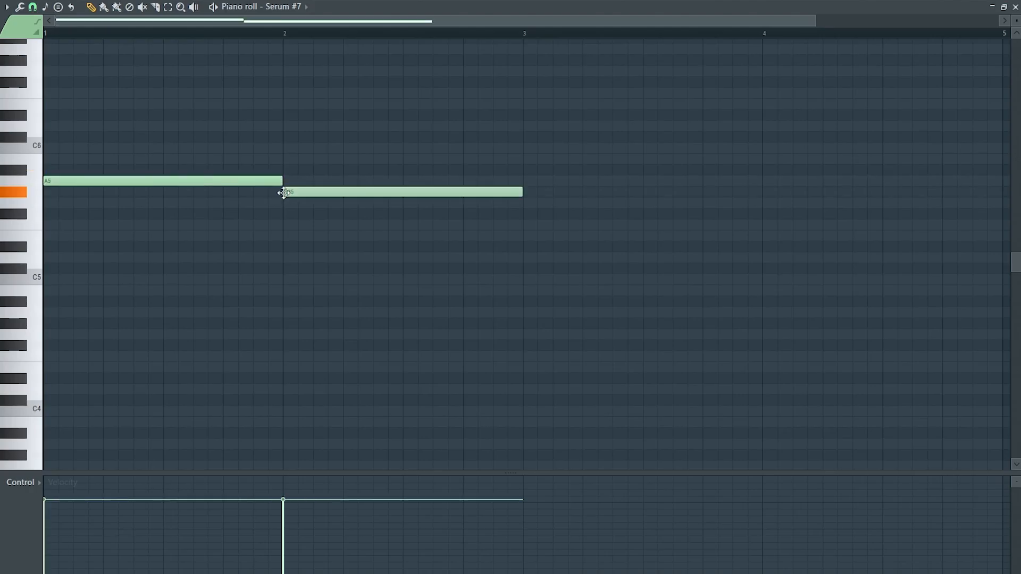
scroll(753, 276, "up", 3)
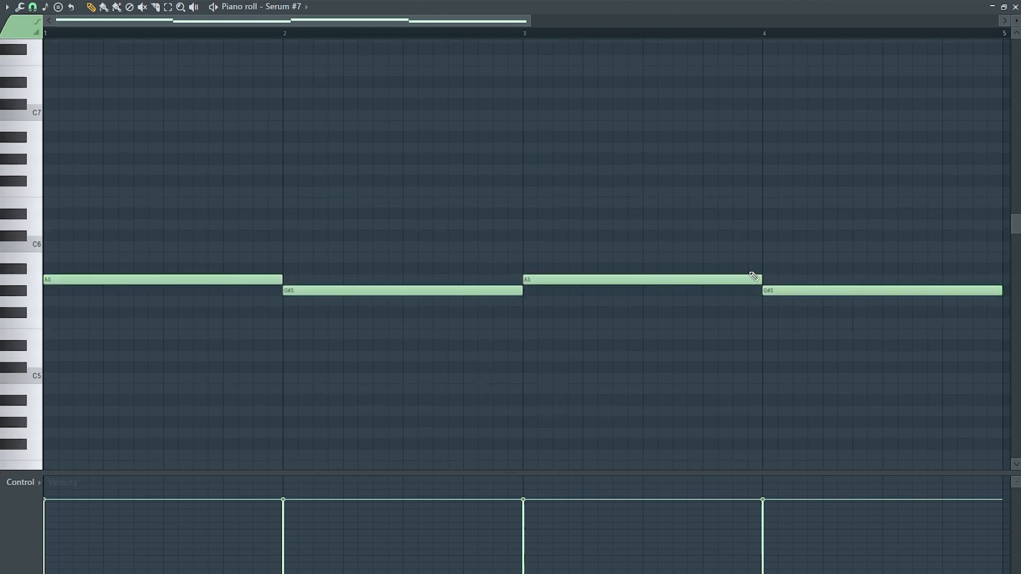
scroll(754, 276, "down", 1)
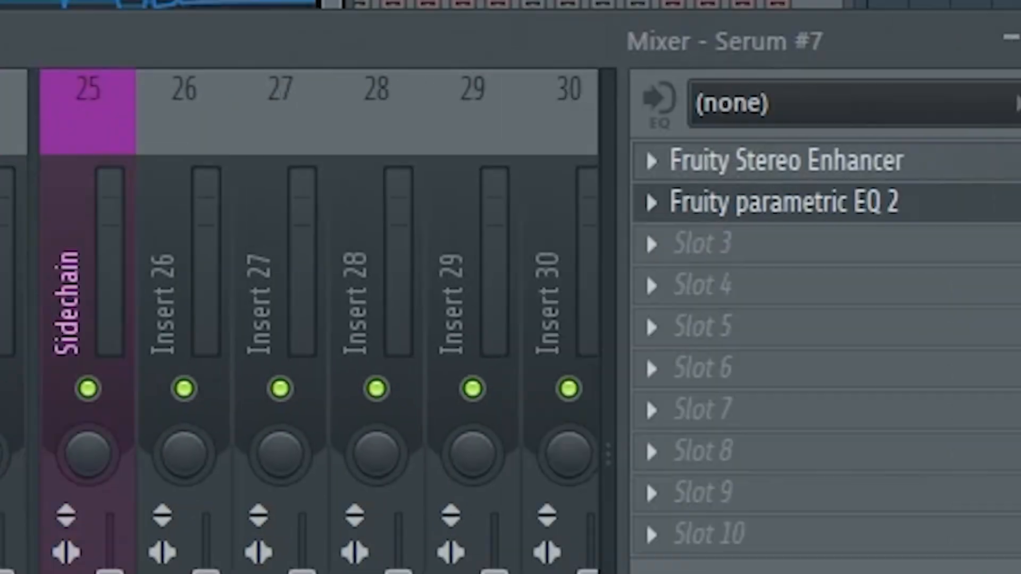
Open Fruity parametric EQ 2 on Serum #7, advance past the 3 bands preset and raise the low-cut frequency.
left_click(585, 193)
left_click(881, 45)
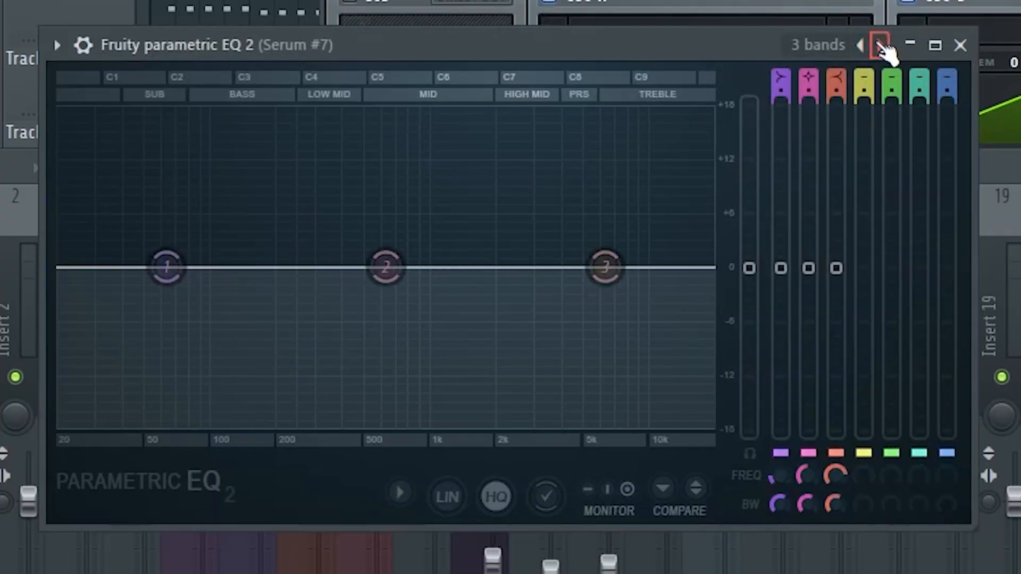
left_click(881, 46)
left_click_drag(212, 267, 326, 267)
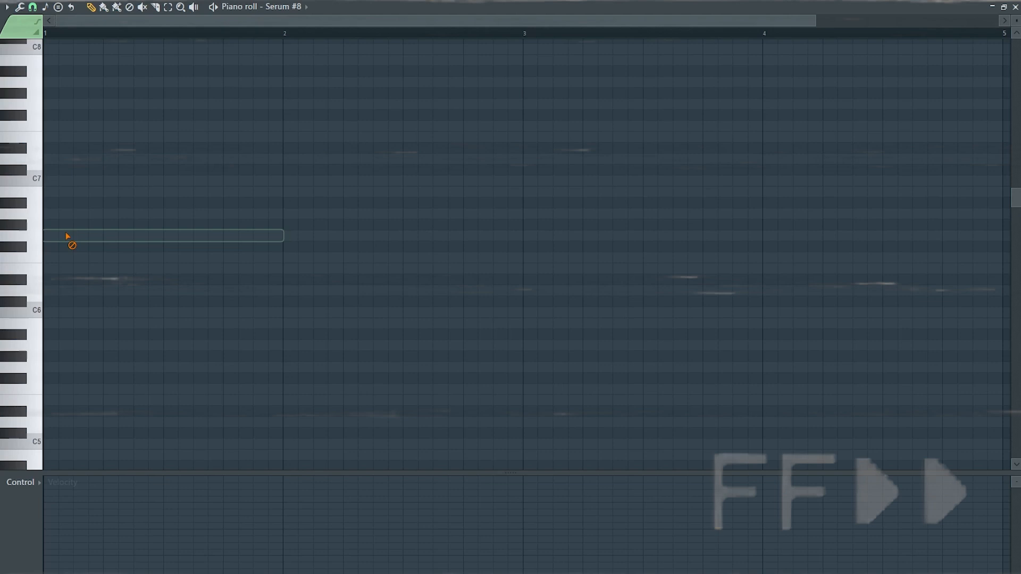
Place one-bar A6 notes in bars 1 and 3 and a one-beat G#6 at beat 3 of bar 2 in Serum #8.
left_click_drag(68, 240, 130, 212)
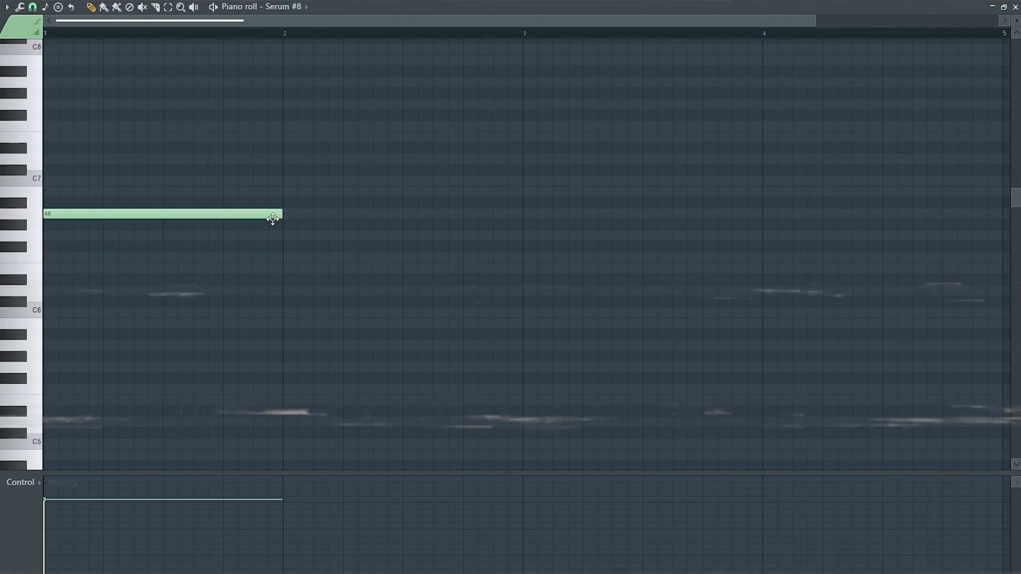
left_click(406, 224)
left_click_drag(633, 224, 464, 225)
left_click(527, 213)
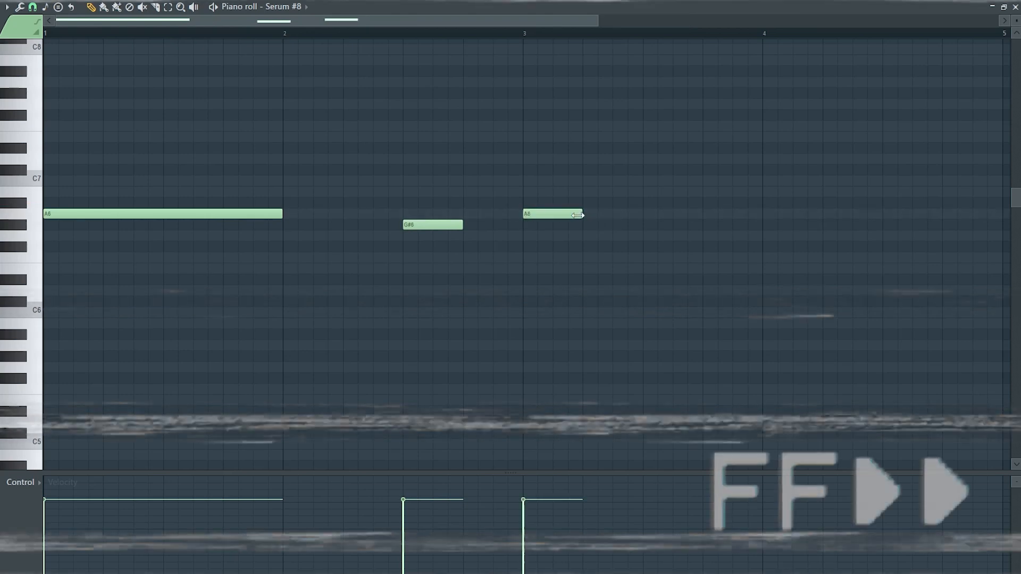
left_click_drag(582, 214, 764, 213)
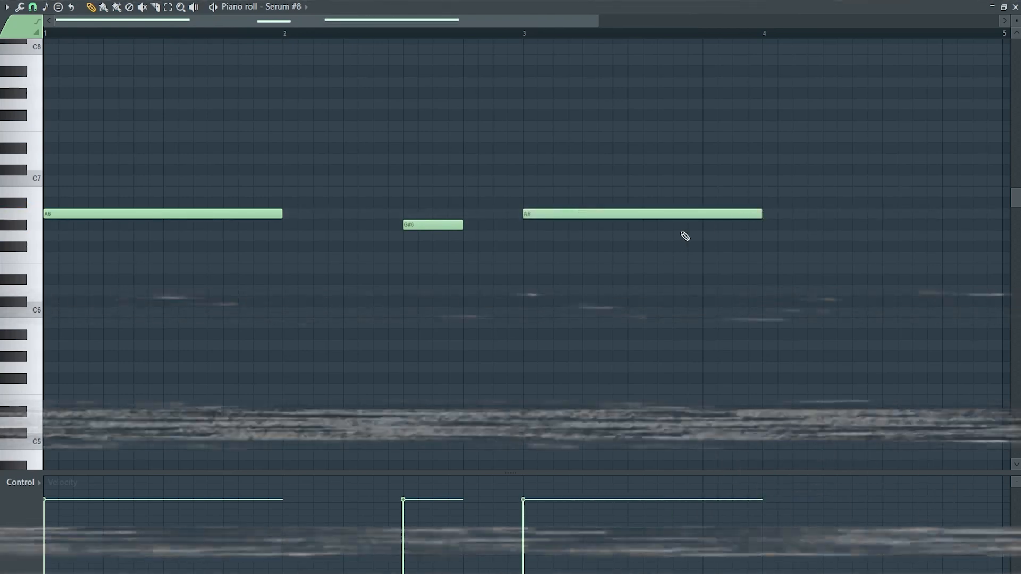
Add one-beat F6 and G#6 notes on beats 3 and 4 of bar 4 in the Serum #8 melody.
left_click(910, 258)
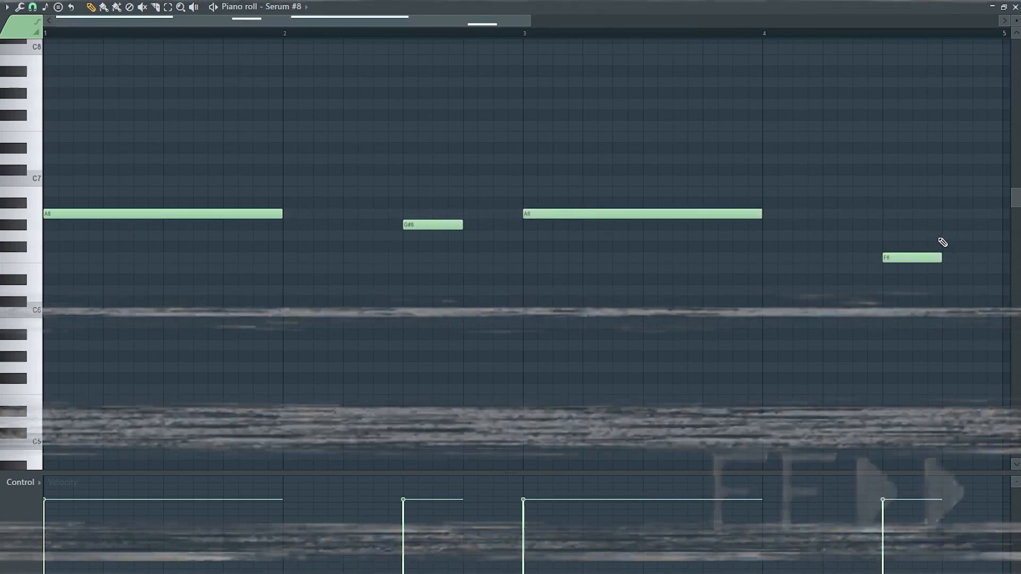
left_click(945, 224)
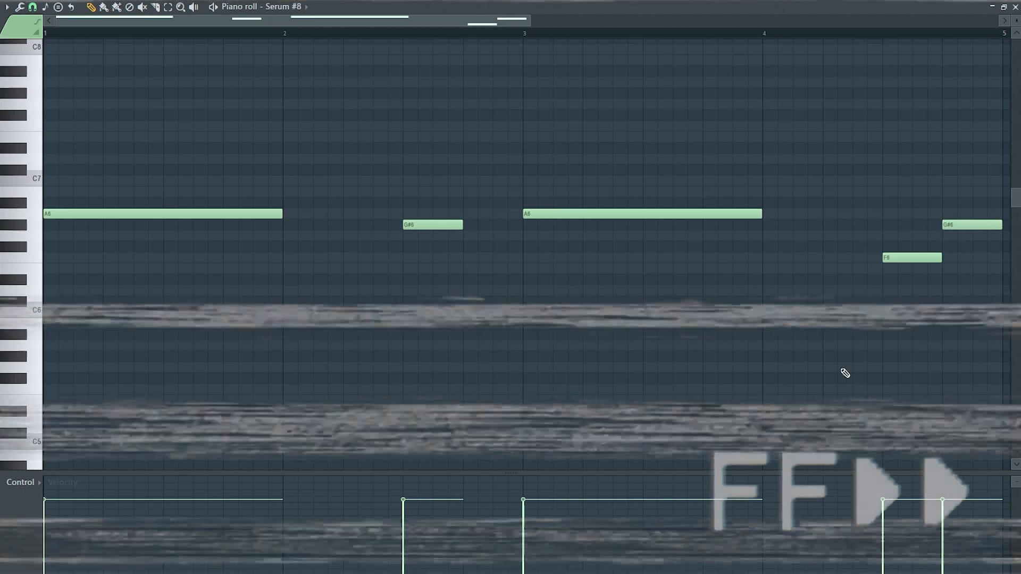
scroll(844, 371, "up", 1)
key("space")
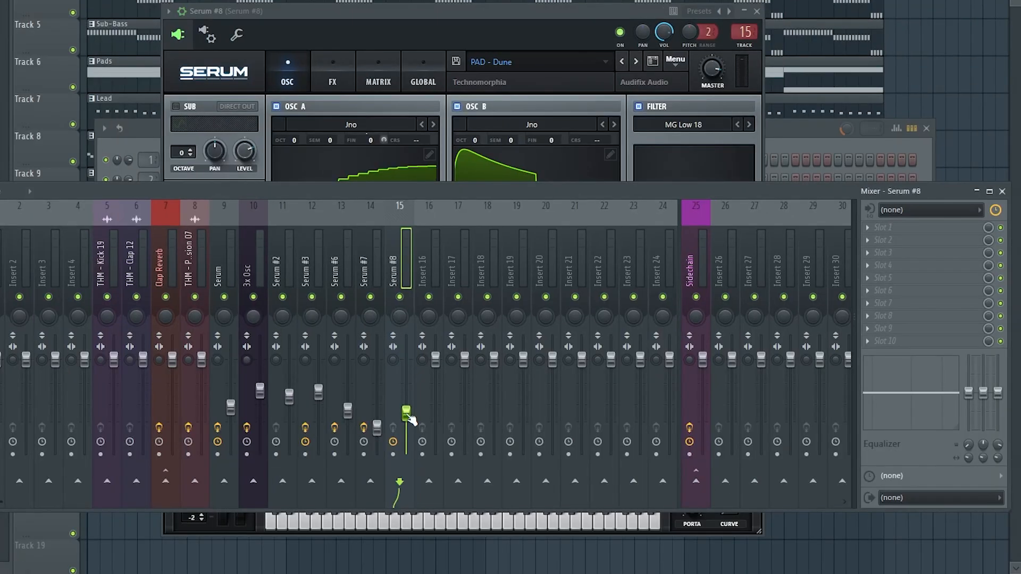
Route Serum #8 to the Sidechain track and cut band 4 of its parametric EQ by about 4 dB near 900 Hz.
left_click(722, 488)
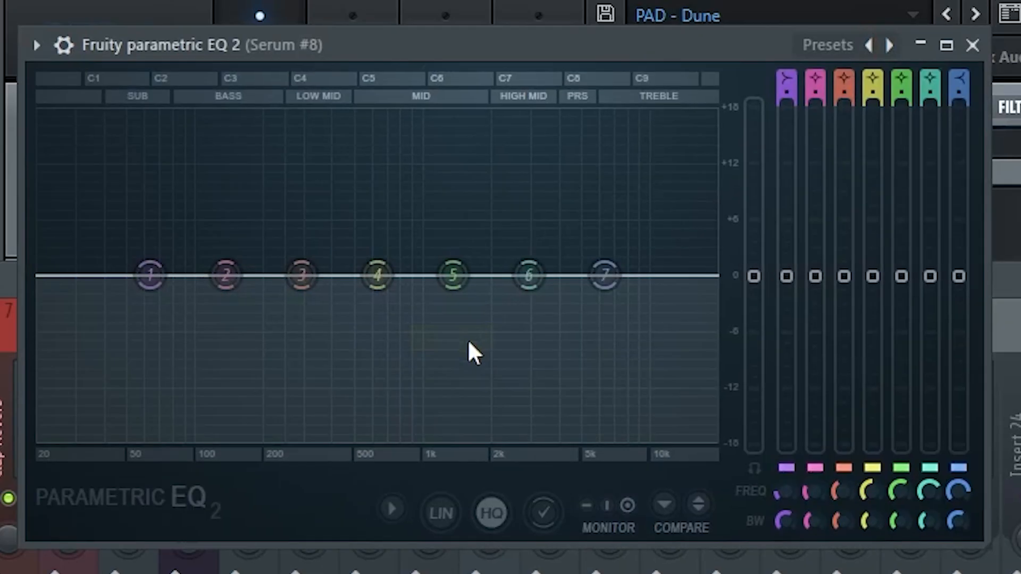
left_click_drag(394, 275, 434, 327)
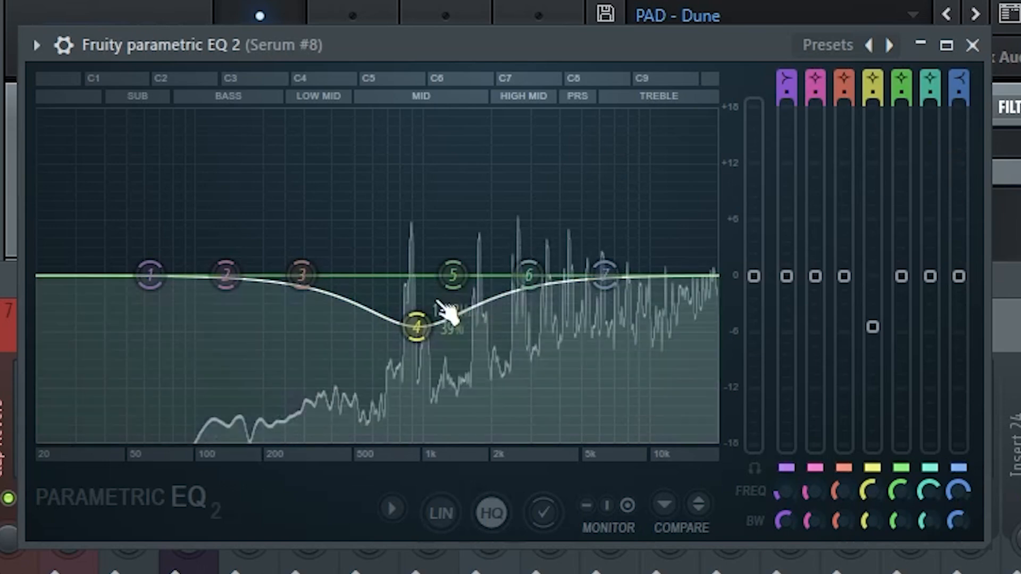
left_click_drag(417, 326, 412, 310)
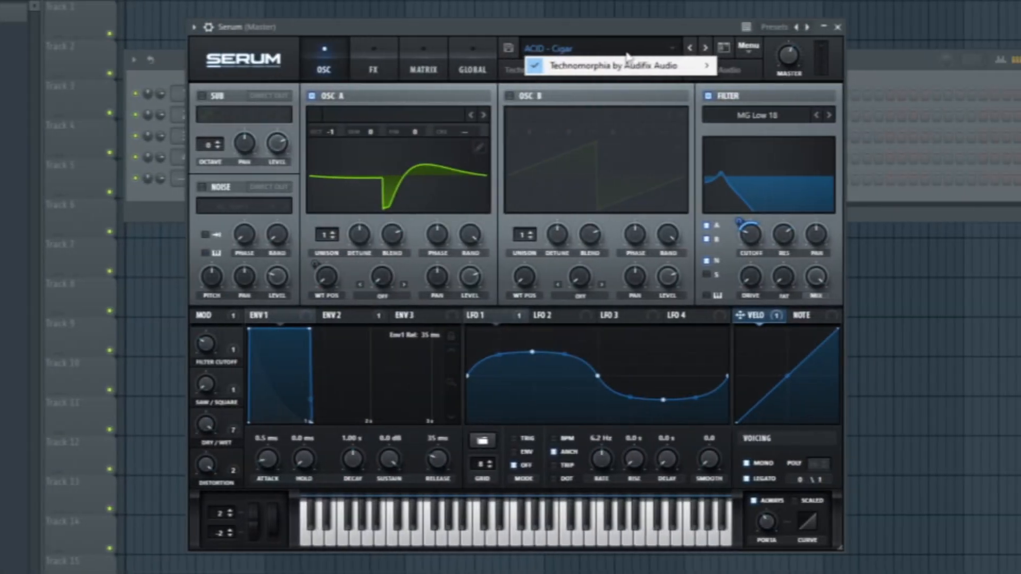
Examine the Technomorphia preset categories in Serum and the preset pack's contents on its Audifix Audio product page.
mouse_move(665, 66)
mouse_move(743, 85)
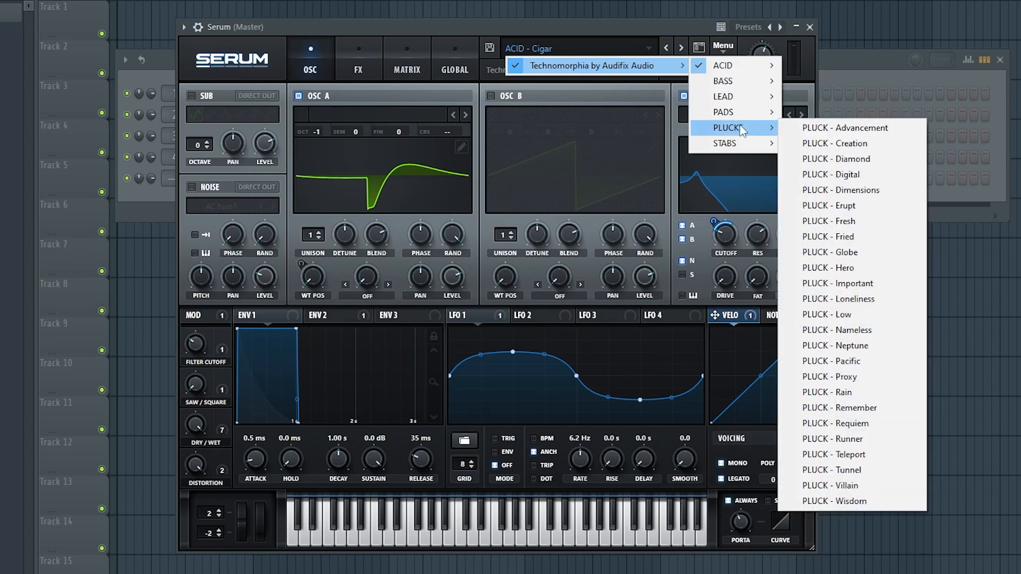
mouse_move(741, 110)
mouse_move(742, 142)
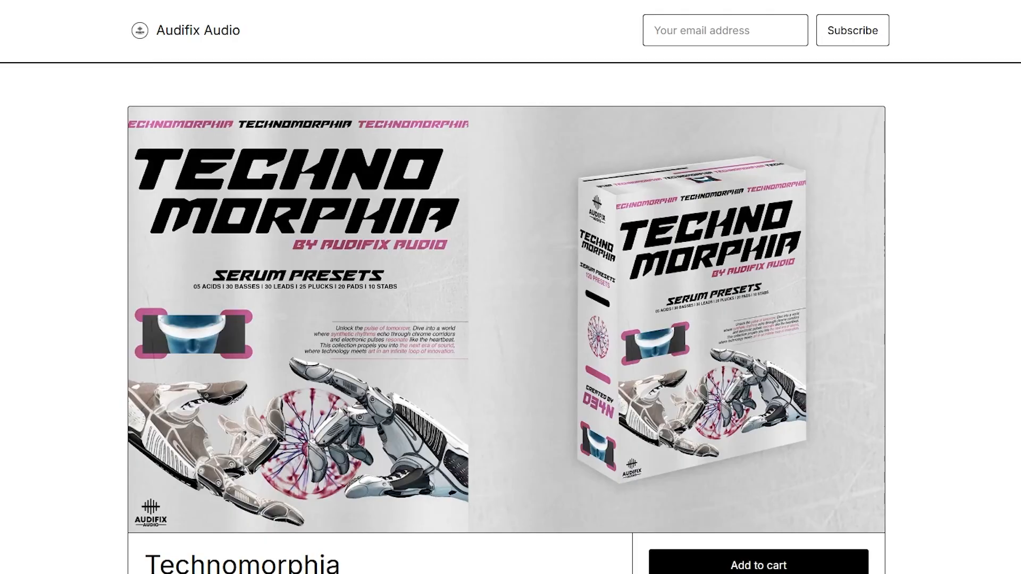
scroll(510, 319, "down", 3)
scroll(506, 319, "down", 8)
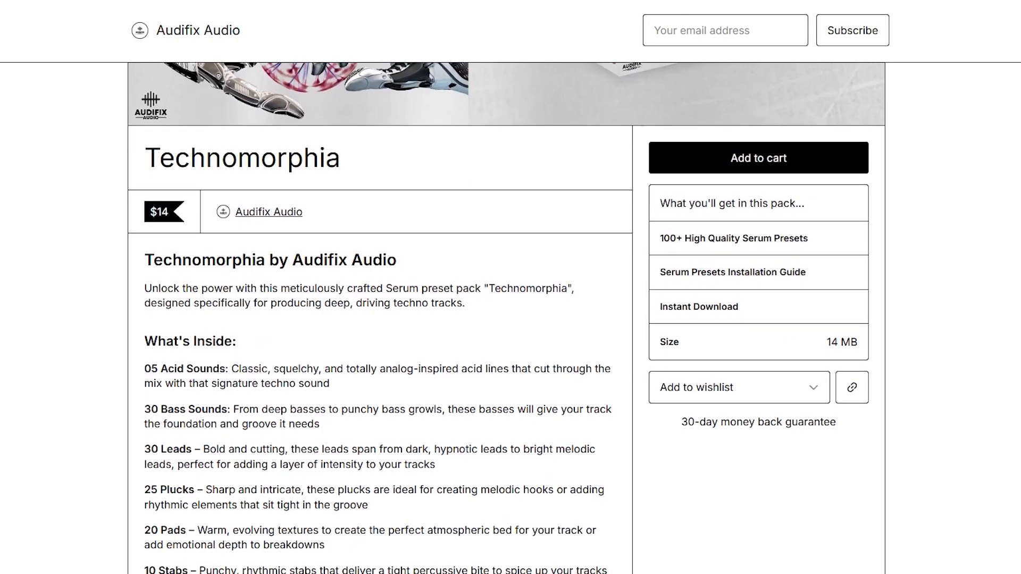
scroll(506, 319, "down", 6)
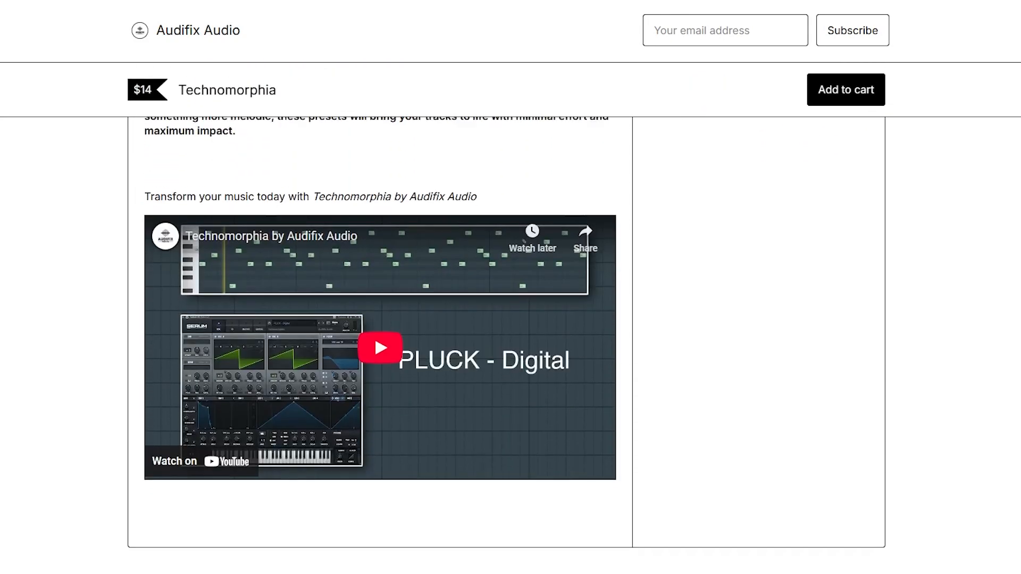
scroll(507, 319, "up", 1)
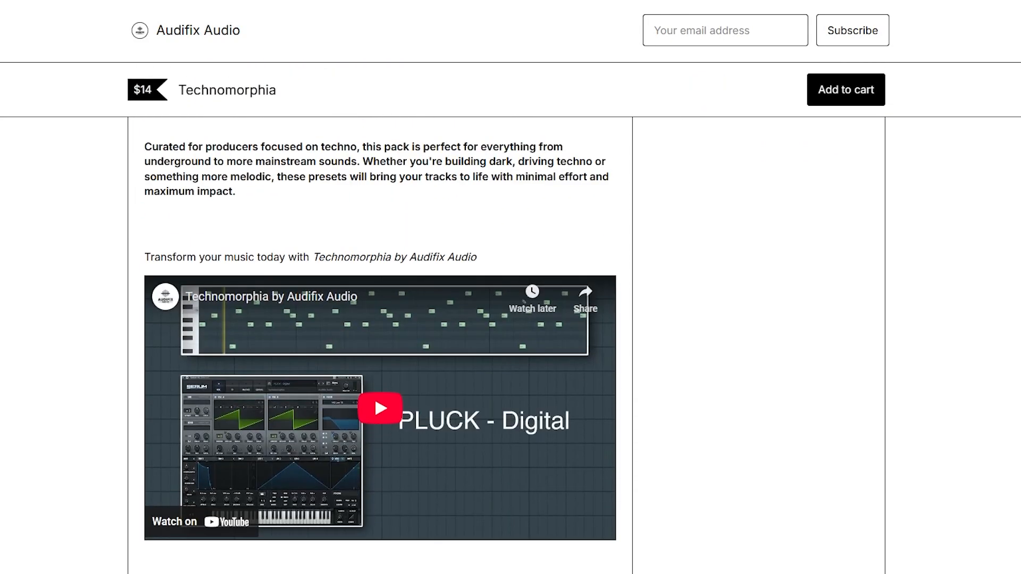
scroll(511, 319, "up", 10)
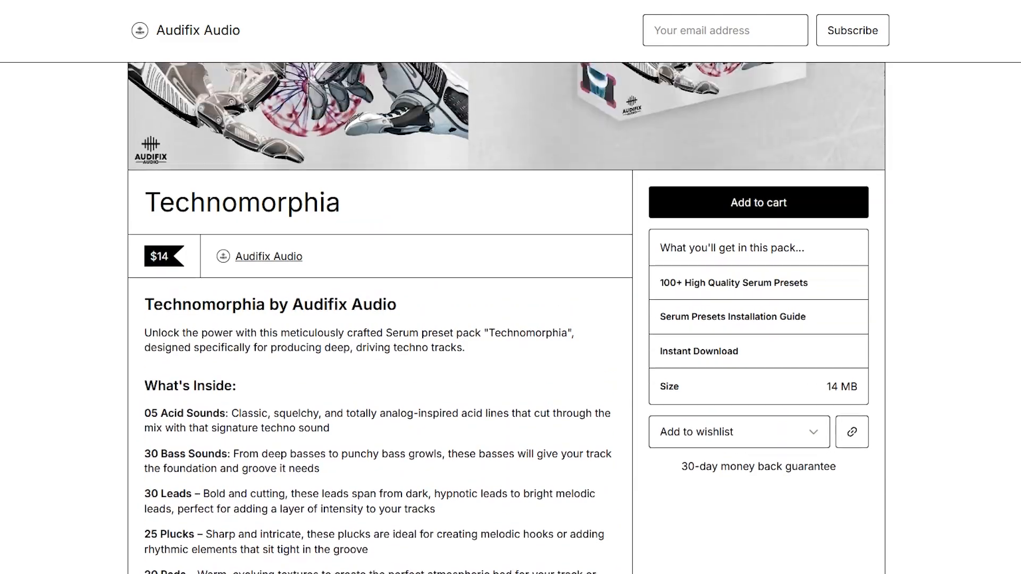
scroll(506, 320, "up", 5)
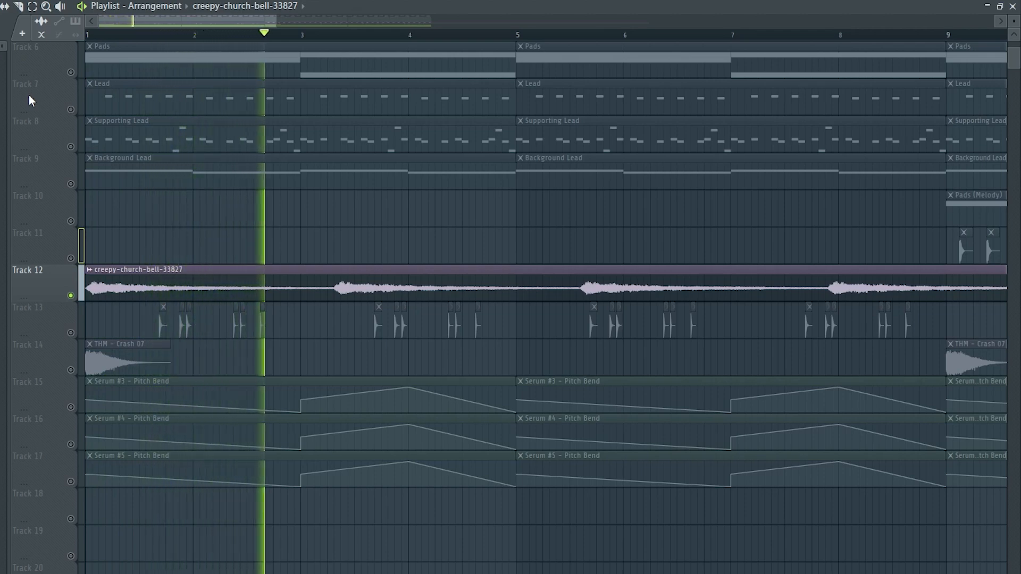
Slice the creepy-church-bell-33827 clip on Track 12 at bar 3 and delete the part after the cut.
key("space")
key("c")
left_click_drag(302, 282, 304, 317)
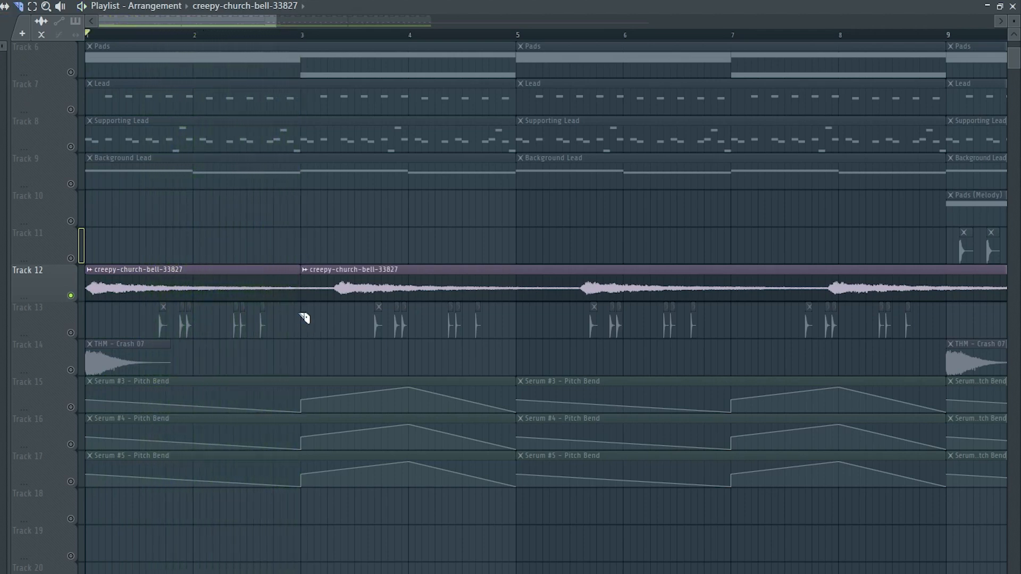
right_click(313, 289)
Set the church bell sample's time stretching mode to Stretch and its pitch range to 12, and audition it.
double_click(162, 290)
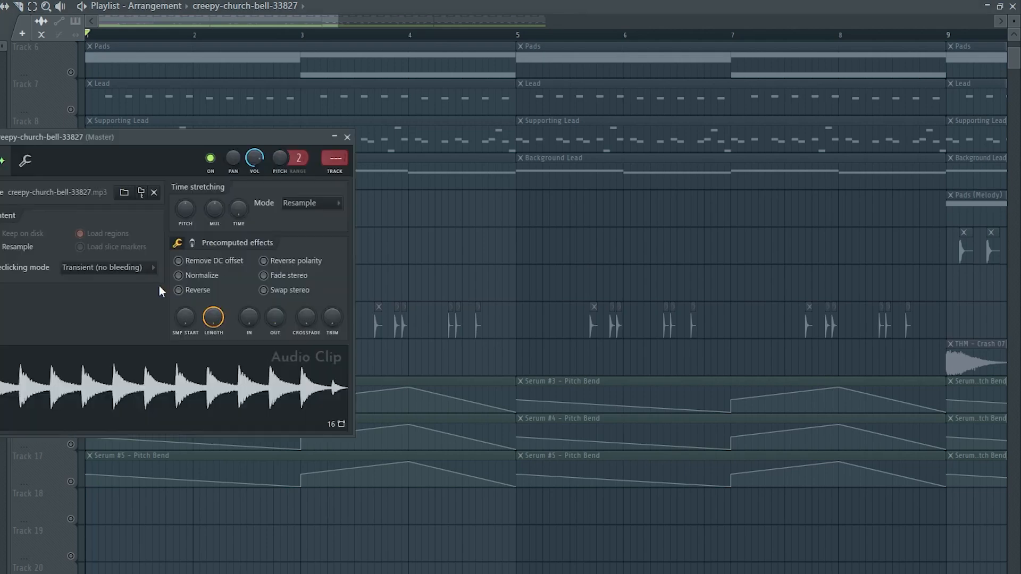
left_click(309, 206)
left_click(301, 241)
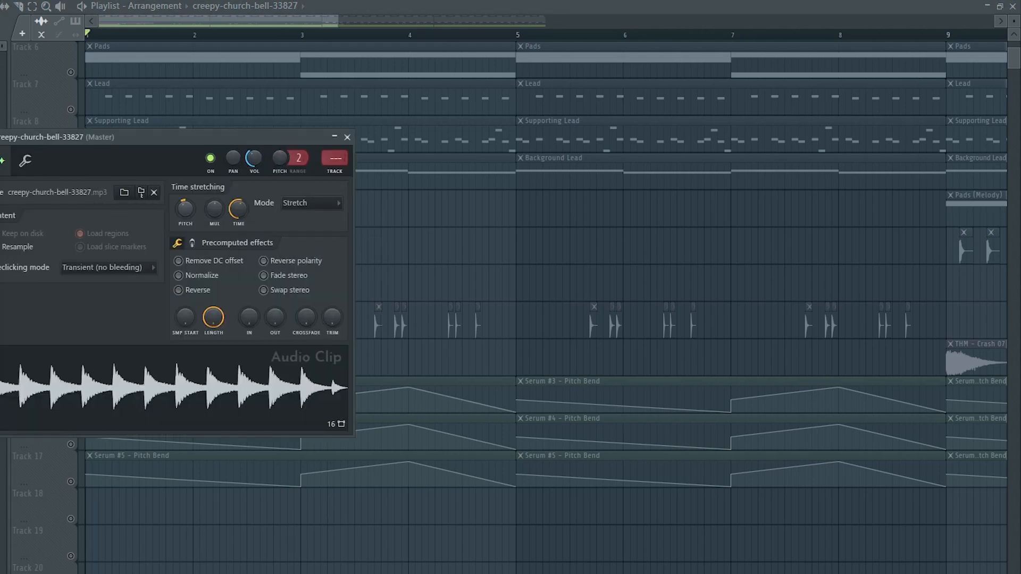
key("space")
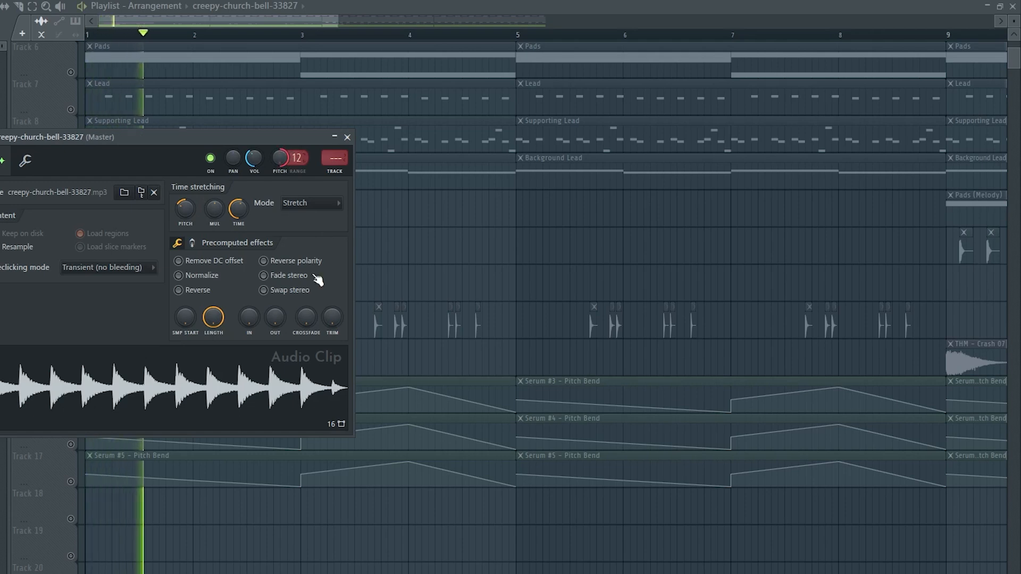
Select the two-bar church bell clip on Track 12 and duplicate it seven times along the track.
left_click(120, 280)
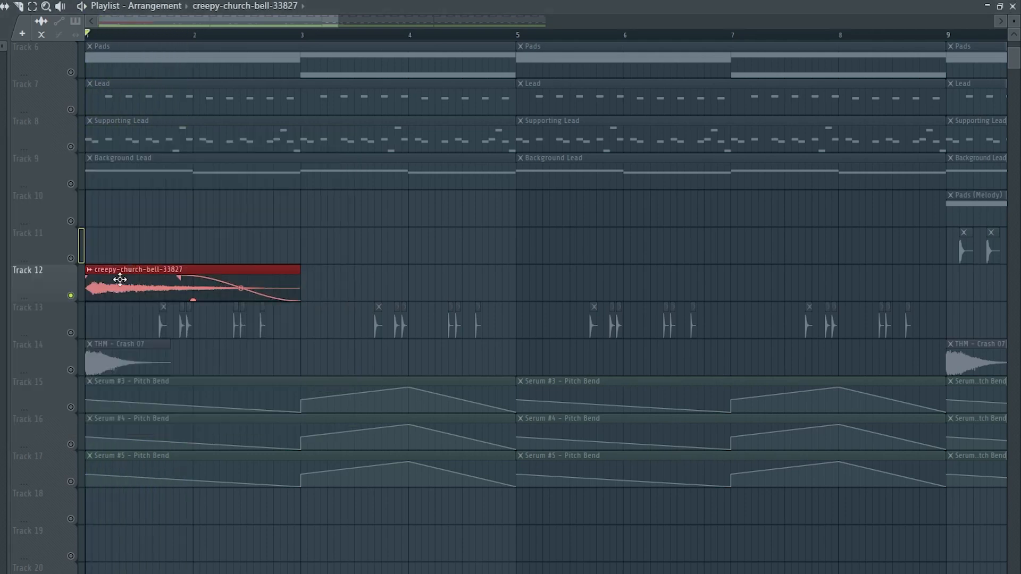
key("ctrl+b")
key("ctrl+b")
key("ctrl+b")
key("ctrl+b")
key("ctrl+b")
key("ctrl+b")
key("ctrl+b")
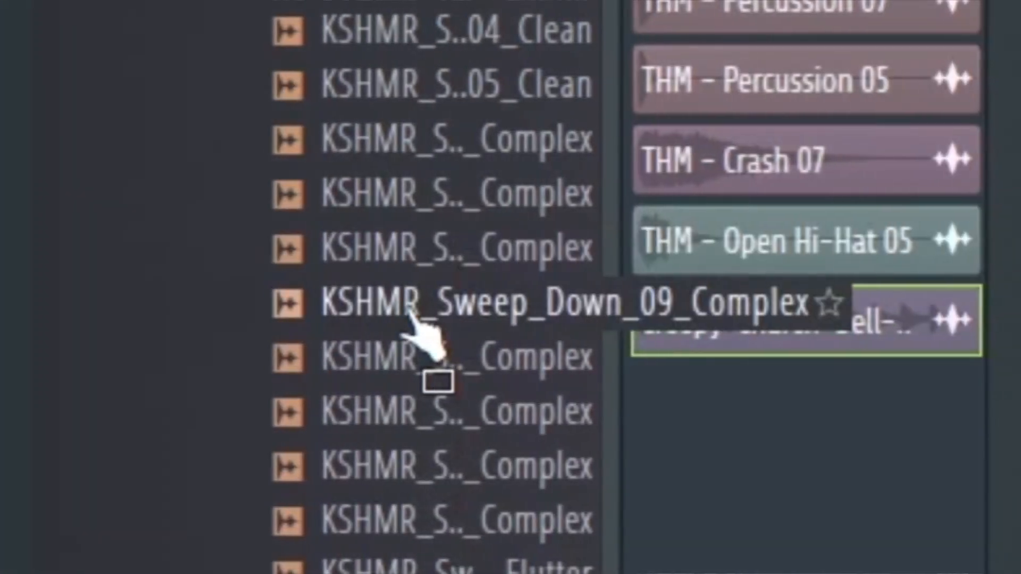
Add the KSHMR_Sweep_Down_09_Complex sample at bar 1 on Track 15 and audition it with its sample settings open.
left_click(409, 310)
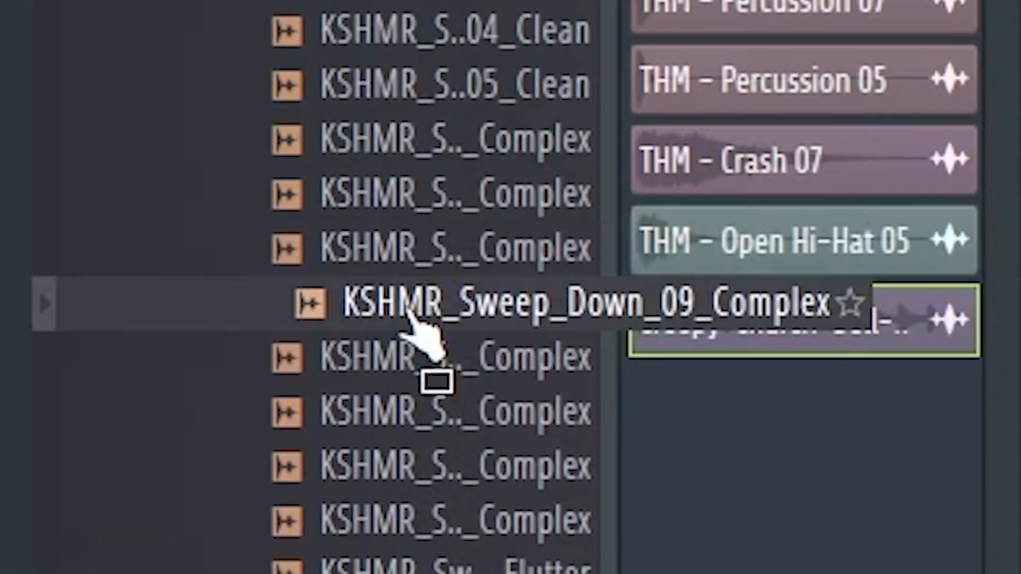
left_click_drag(408, 311, 409, 319)
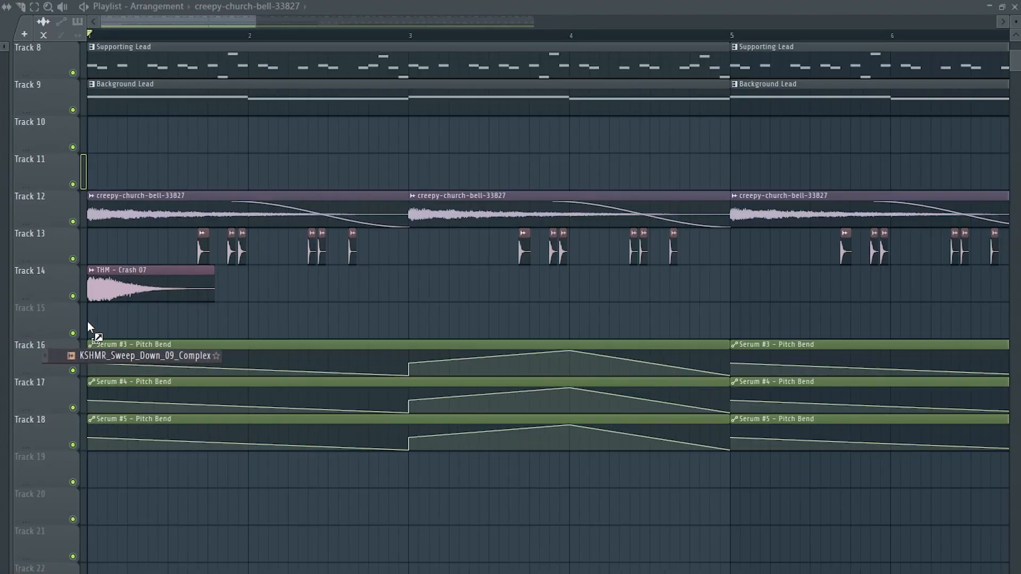
left_click_drag(88, 323, 96, 321)
double_click(165, 322)
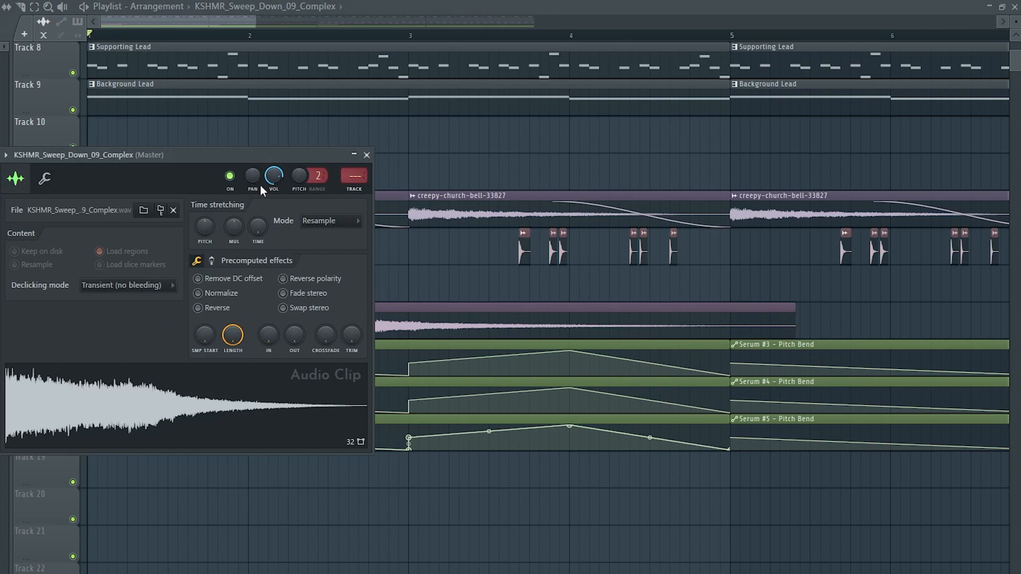
key("space")
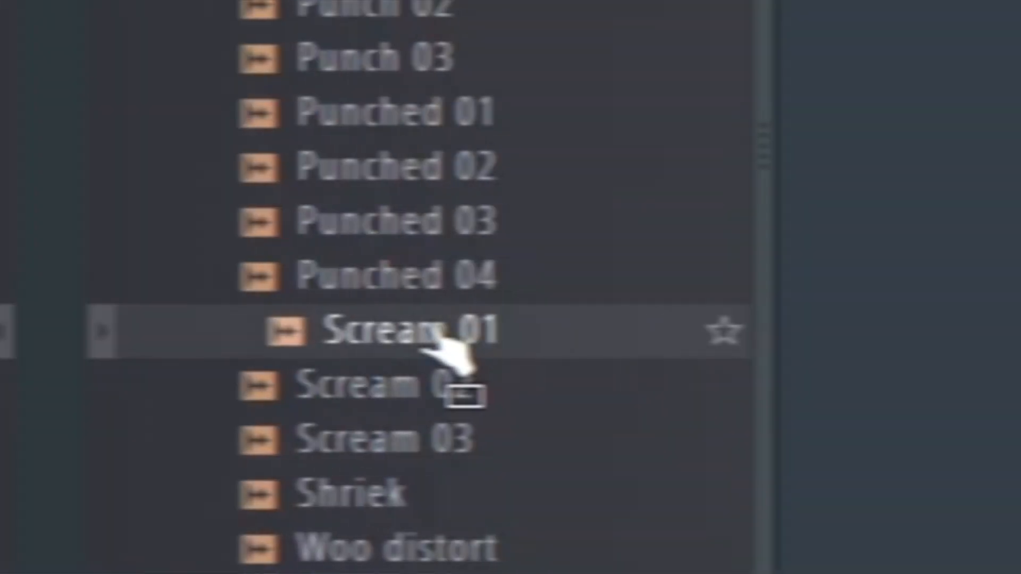
Place the Scream 01 sample at bar 1 on Track 14, set its time stretching mode to Stretch, and lengthen it.
left_click_drag(433, 321, 85, 290)
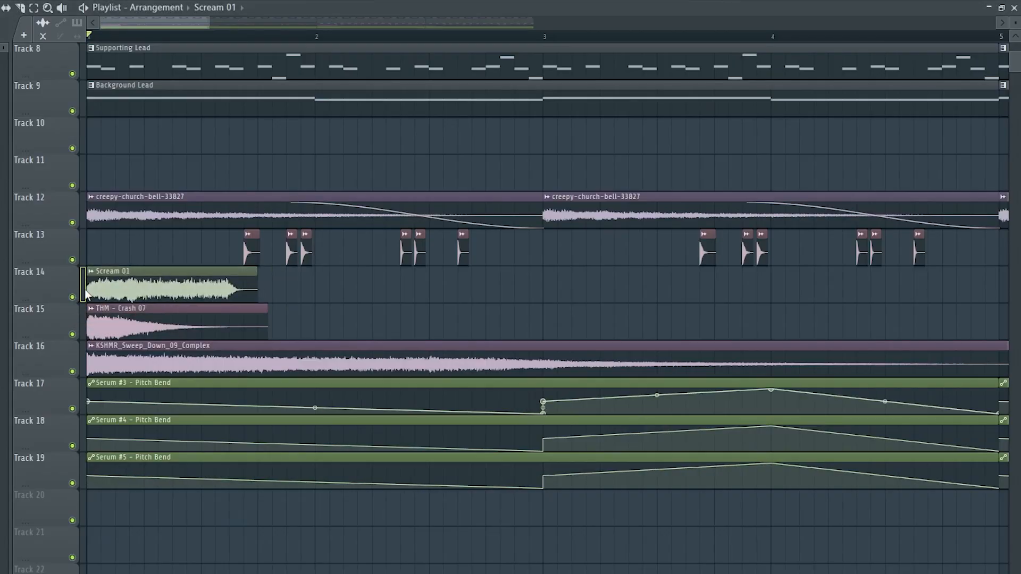
double_click(127, 283)
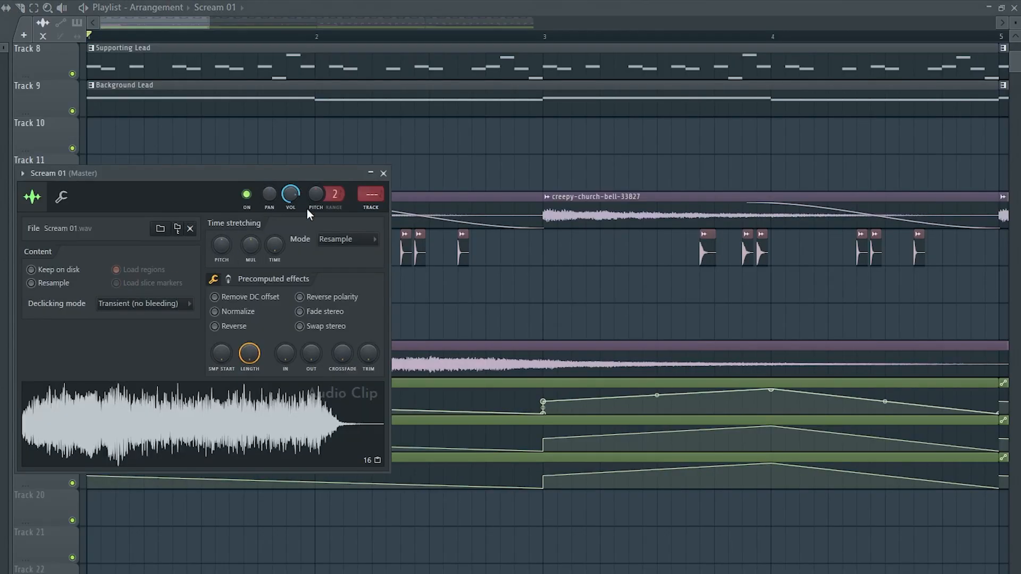
left_click(351, 239)
left_click(334, 278)
left_click_drag(294, 175, 661, 166)
left_click_drag(631, 235, 626, 235)
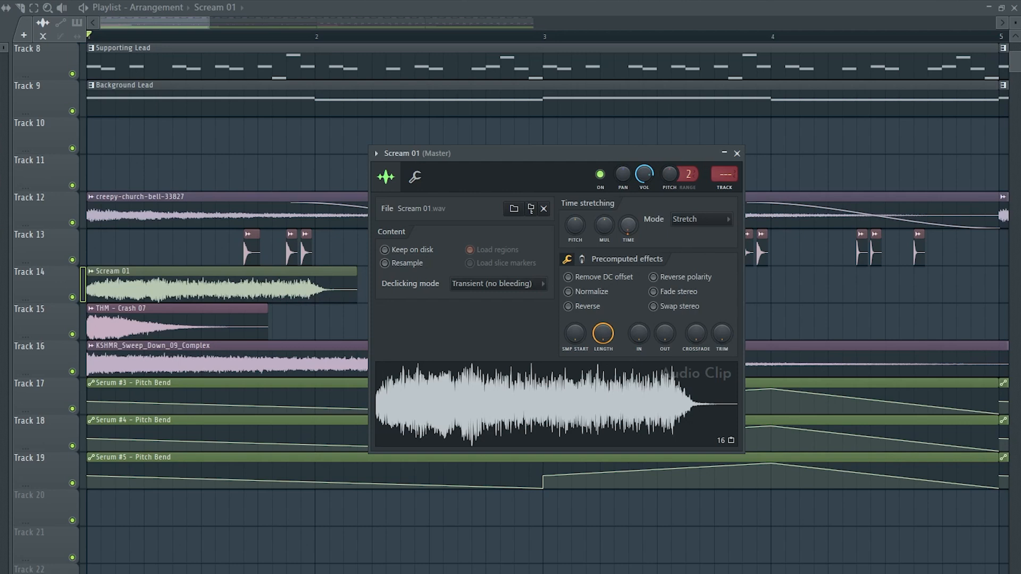
Lower the Scream 01 sample's volume during playback and trim its clip to end at bar 2.
key("space")
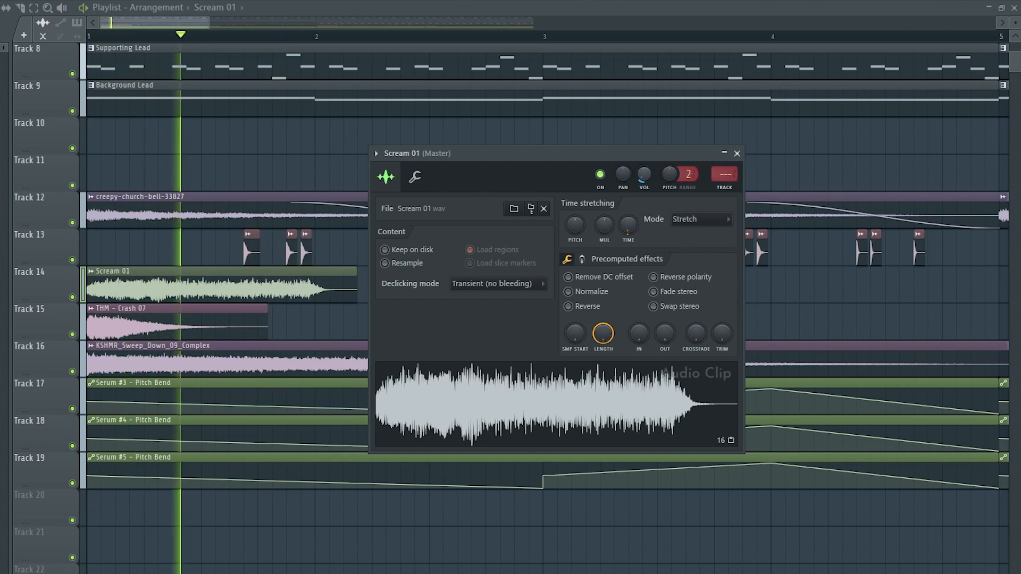
key("space")
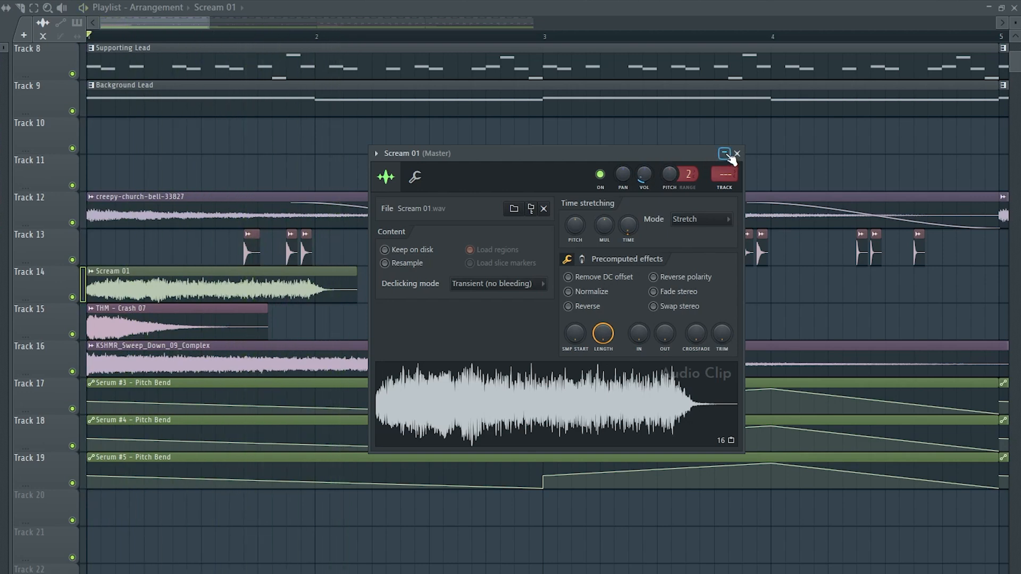
left_click(736, 153)
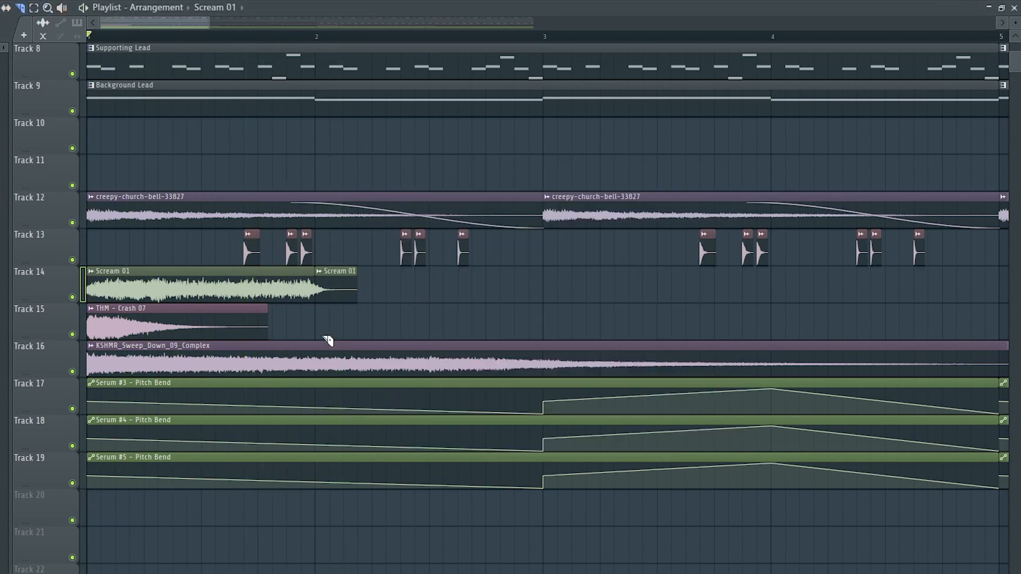
Route Scream 01 to a free mixer track and EQ it in Fruity parametric EQ 2 with a low cut at about 500 Hz.
double_click(237, 287)
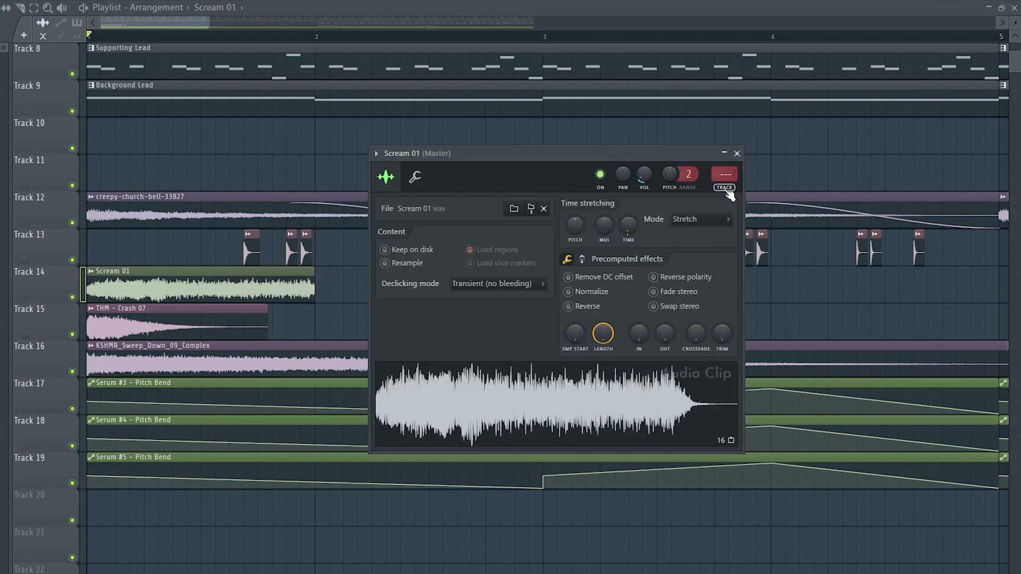
left_click(726, 181)
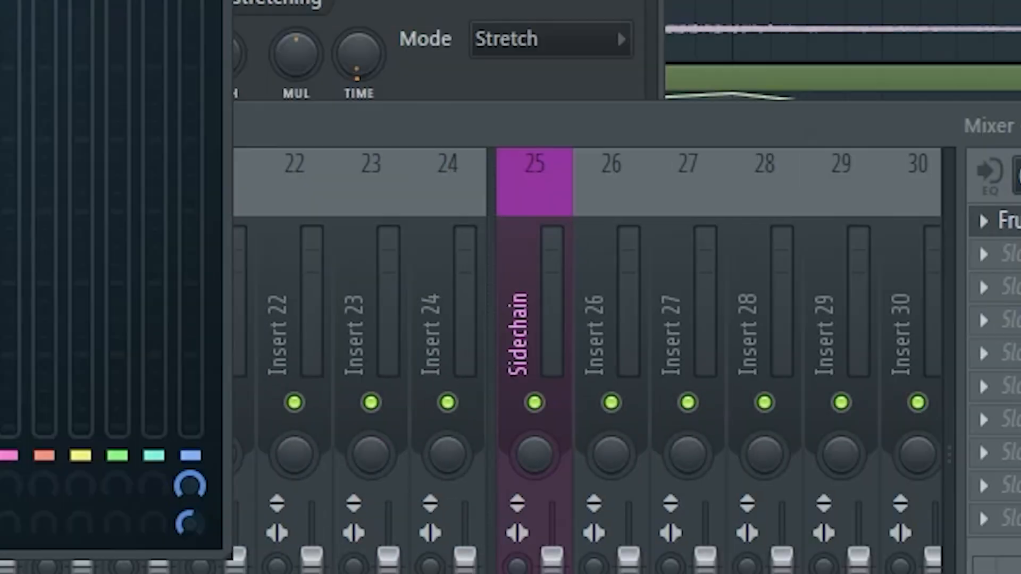
left_click(664, 152)
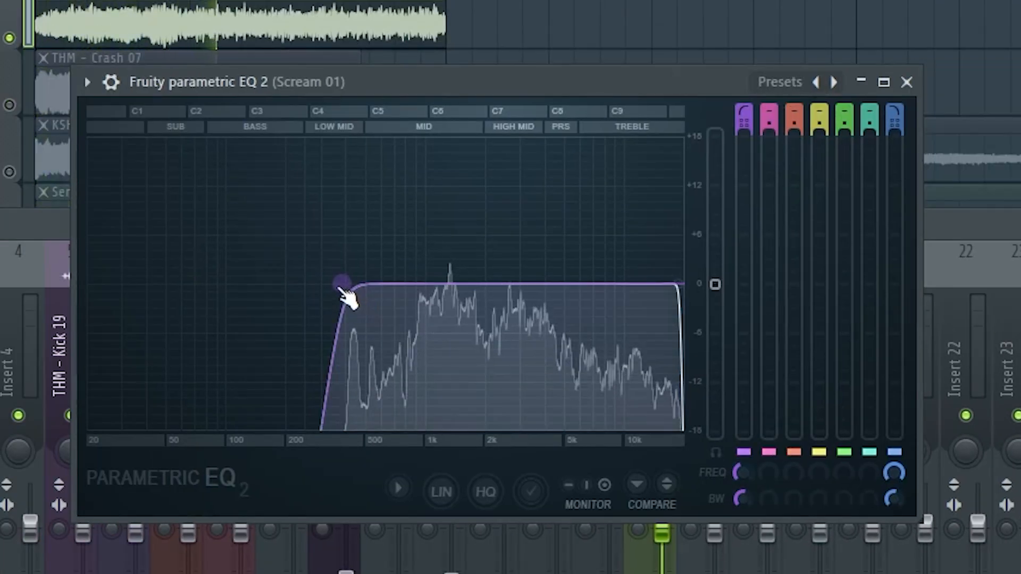
left_click_drag(340, 290, 367, 288)
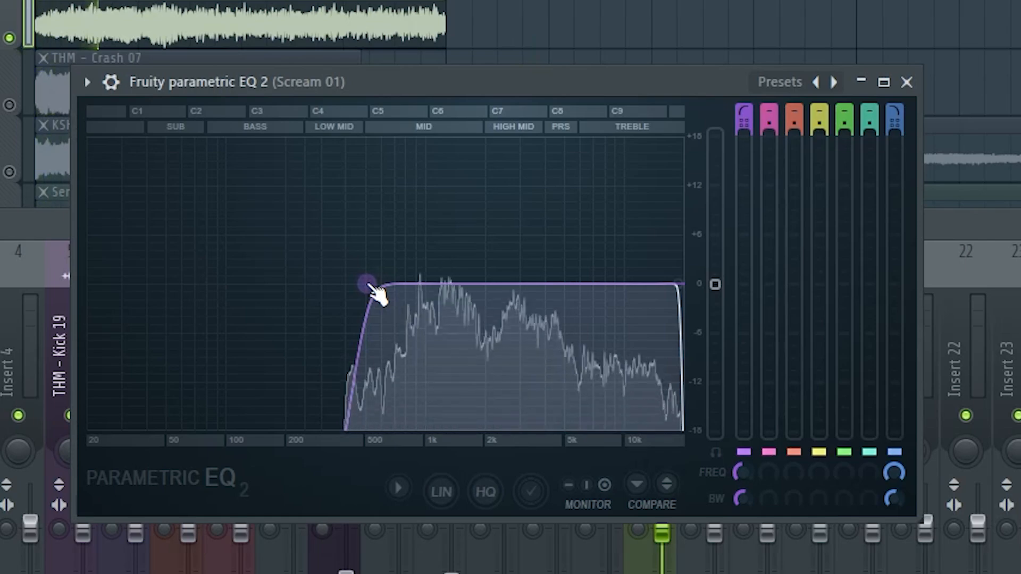
left_click(908, 82)
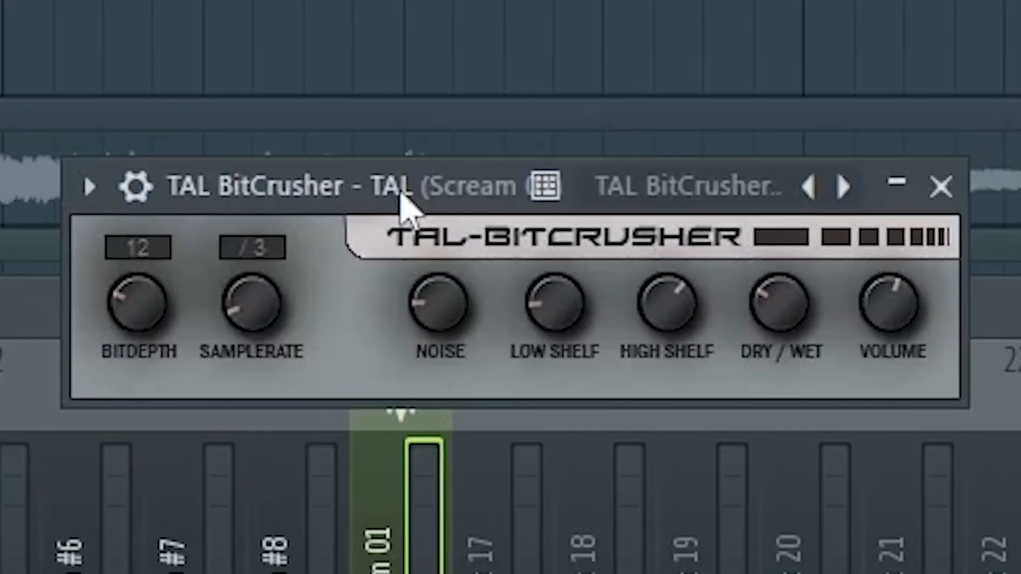
On the Scream 01 mixer track, set TAL BitCrusher's bit depth to 8 and ValhallaRoom's mix to 26.3%.
left_click_drag(402, 205, 379, 214)
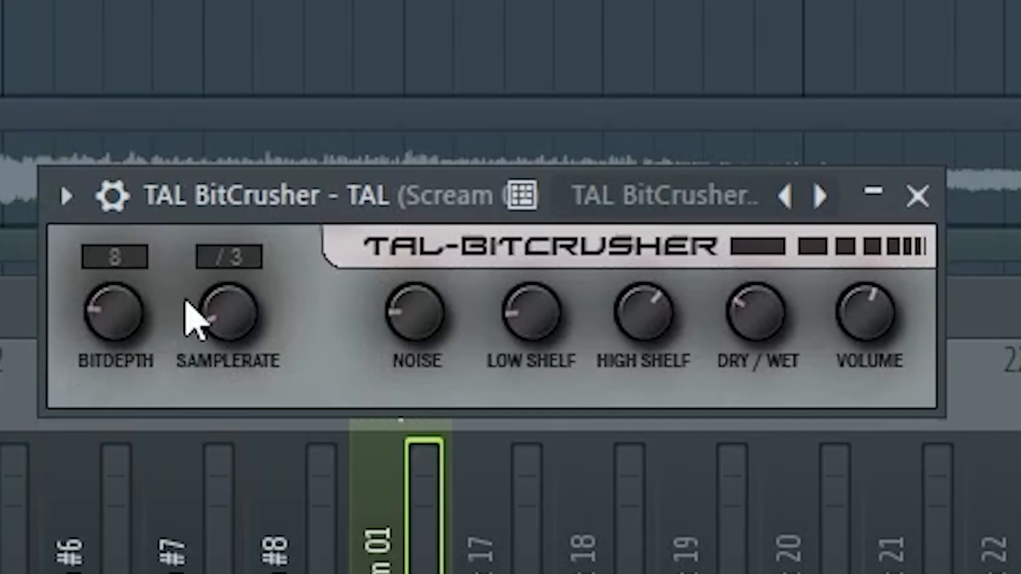
scroll(114, 327, "up", 2)
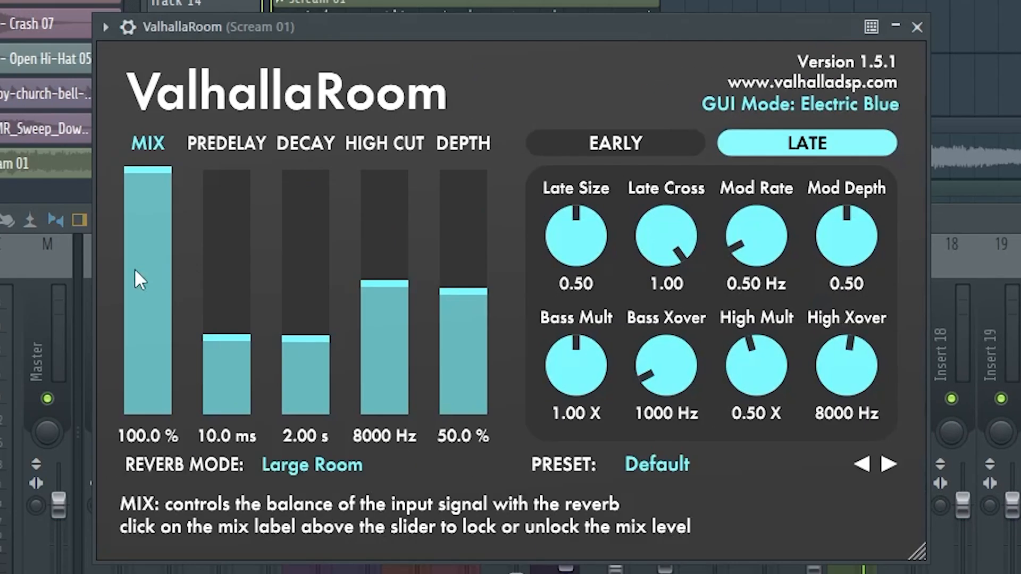
left_click_drag(135, 271, 139, 350)
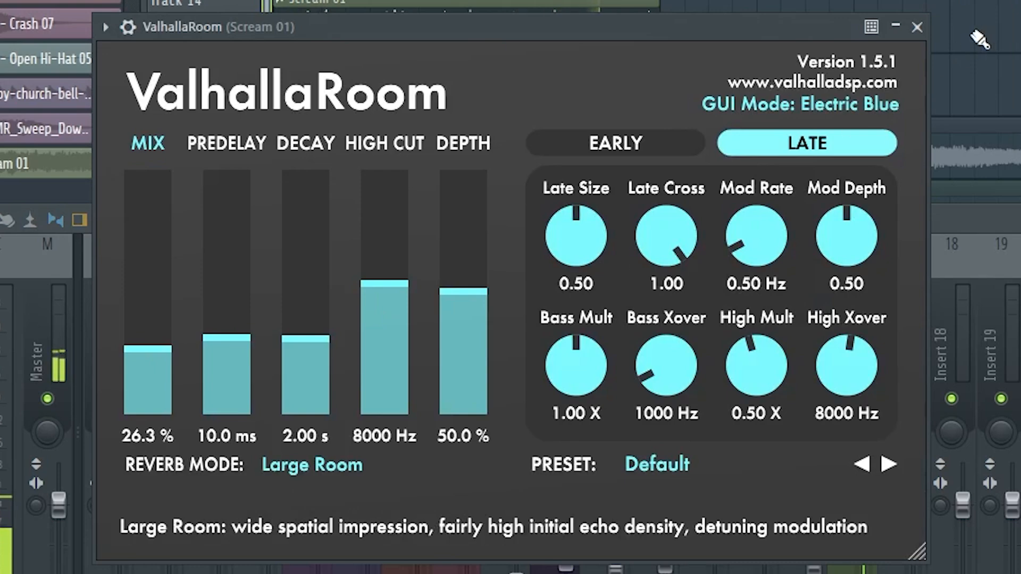
left_click(917, 27)
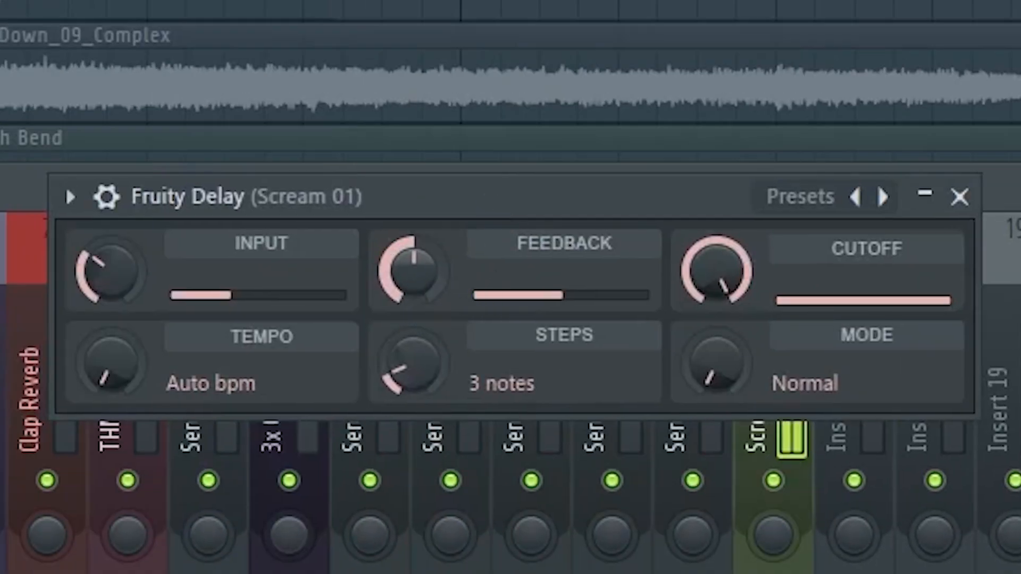
Reduce the feedback and input levels of Fruity Delay on the Scream 01 mixer track.
left_click_drag(414, 274, 415, 290)
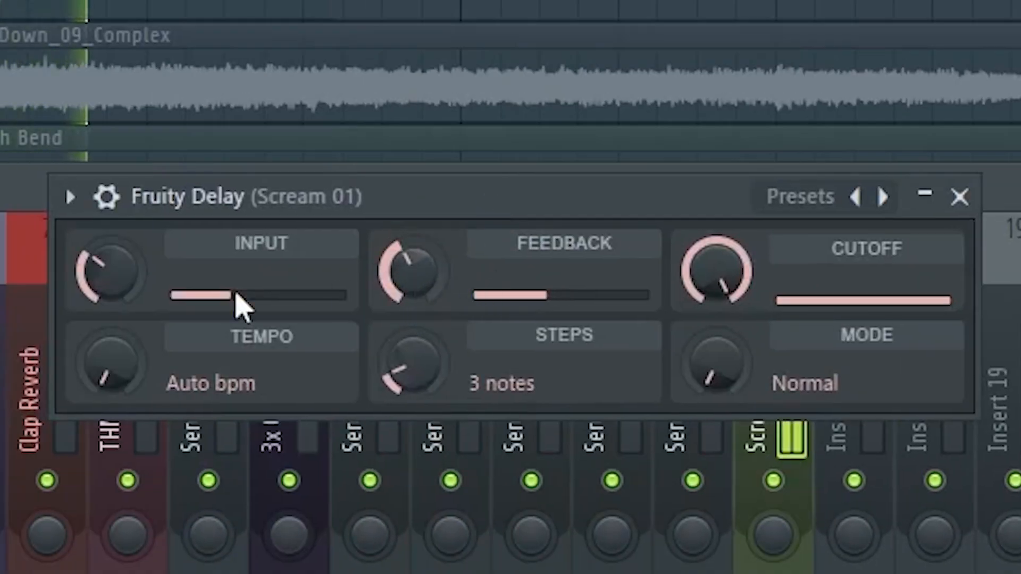
mouse_move(117, 278)
left_mouse_down()
mouse_move(117, 298)
mouse_move(118, 285)
left_mouse_up()
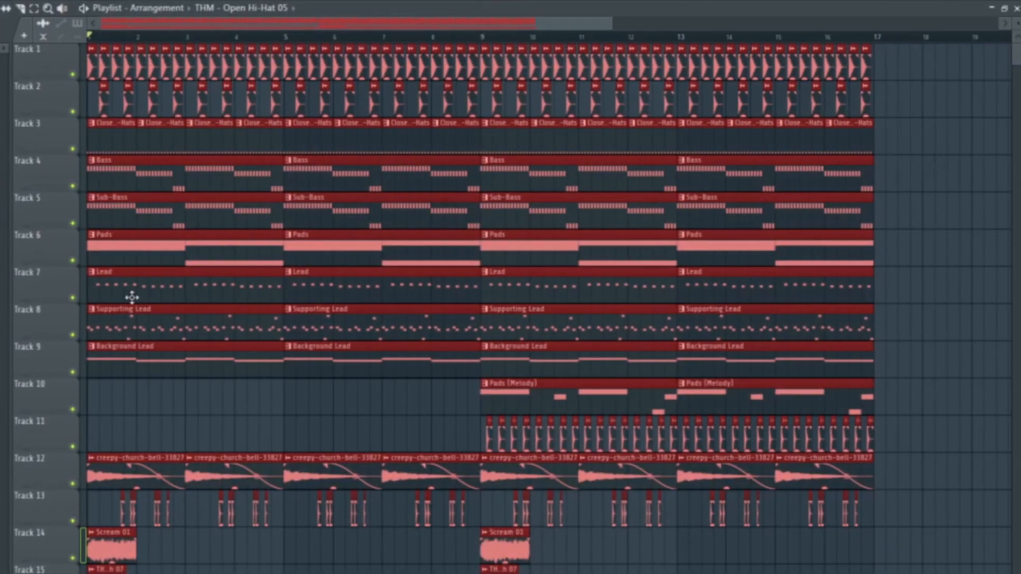
Move the whole selected arrangement so that it starts at bar 17.
left_click_drag(131, 299, 901, 280)
scroll(888, 319, "up", 4)
left_click(862, 357)
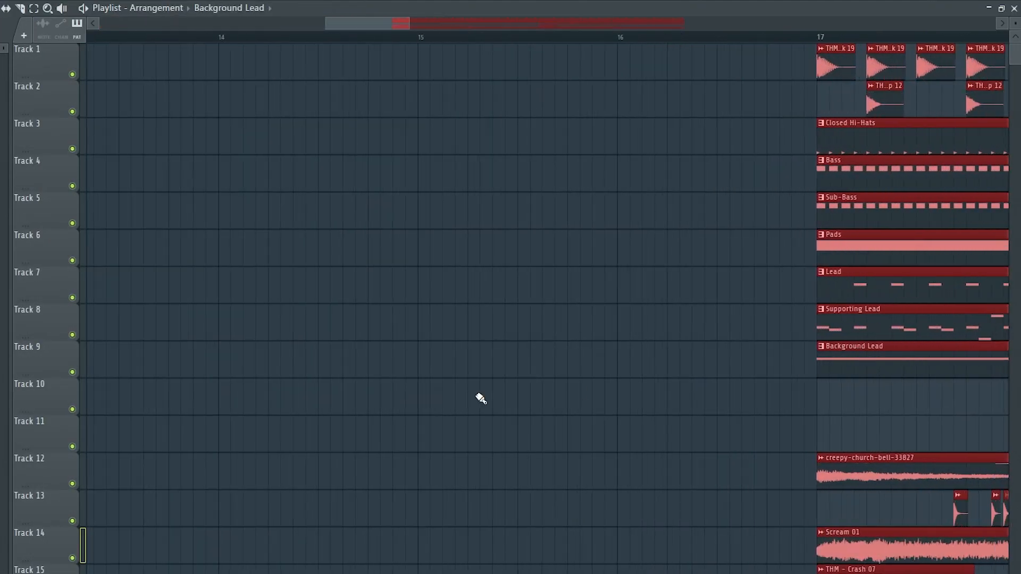
Copy the kicks and Pads from bars 17–25, the Supporting Lead at bar 21, and the first and fourth church bells to bars 1–9.
scroll(478, 399, "down", 5)
left_click(346, 421, "ctrl")
scroll(346, 415, "down", 1)
left_click_drag(553, 24, 500, 23)
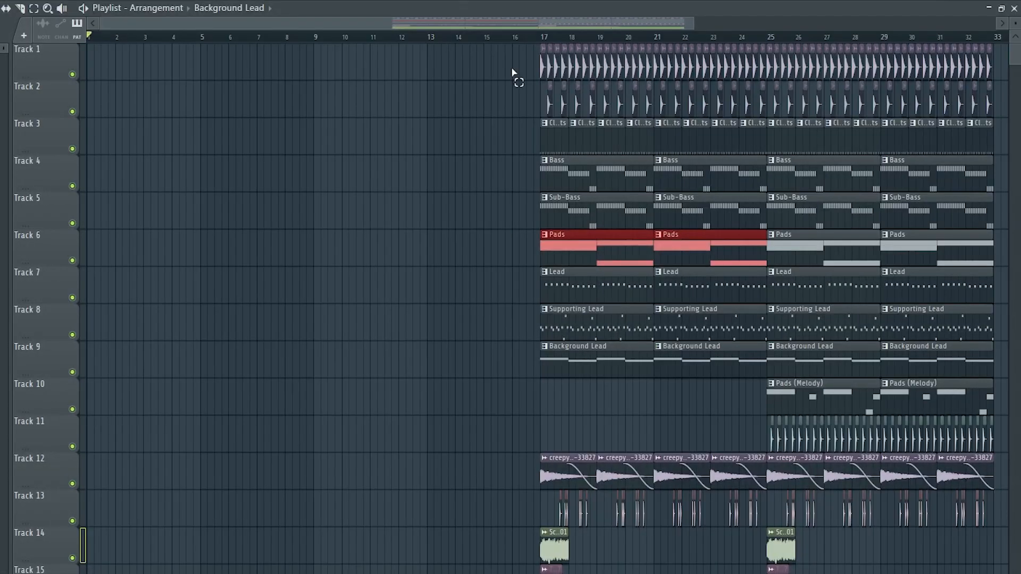
left_click_drag(512, 72, 765, 60)
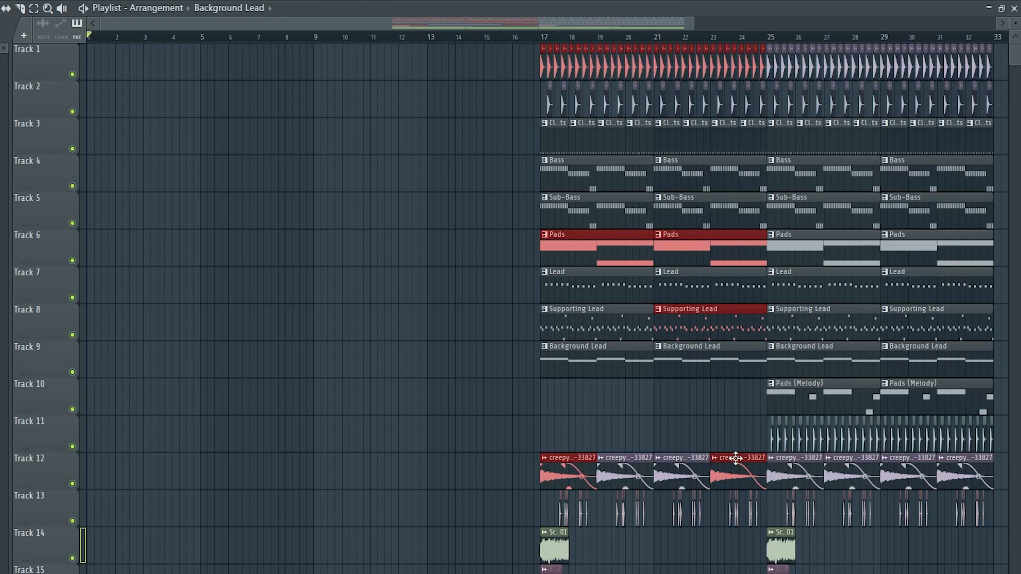
key("ctrl+b")
left_click_drag(798, 468, 114, 468)
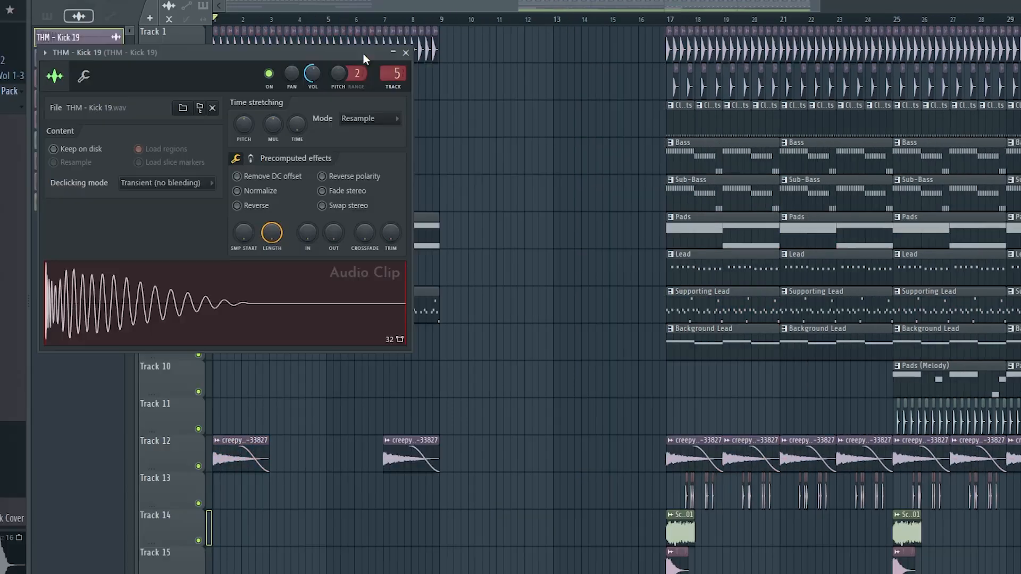
Add Fruity parametric EQ 2 to the THM - Kick 19 mixer track with the 20Hz + 18kHz cut preset and lower its high cut frequency.
key("F9")
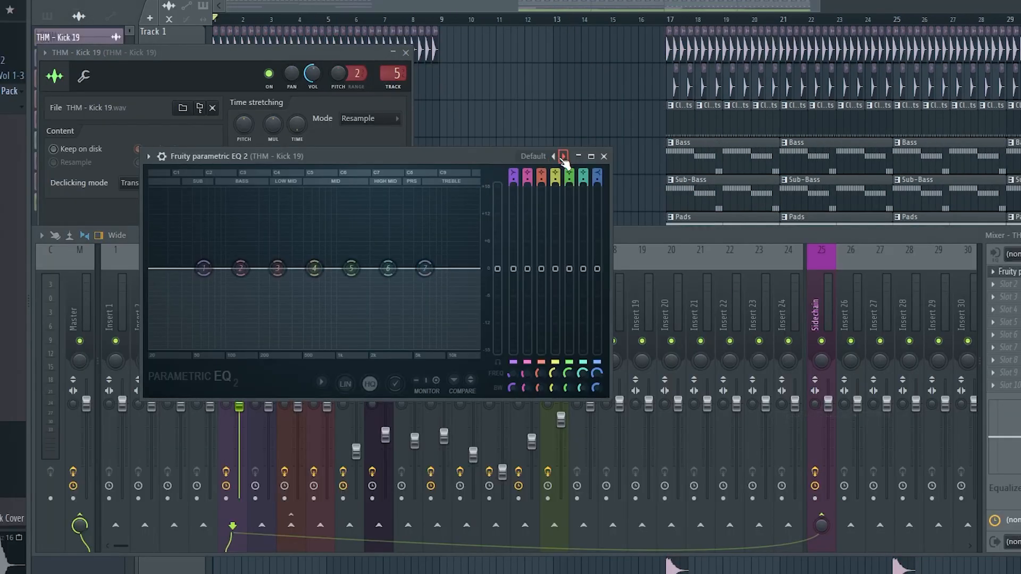
key("space")
left_click_drag(596, 372, 597, 404)
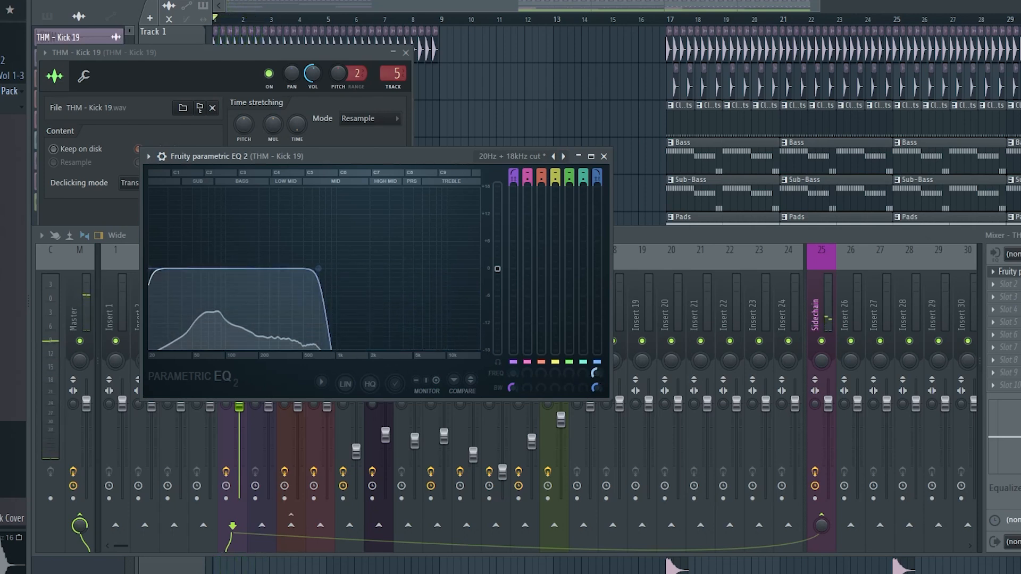
Create an automation clip for the kick EQ's band 7 frequency, add points at bar 9, and raise the curve after them.
right_click(596, 374)
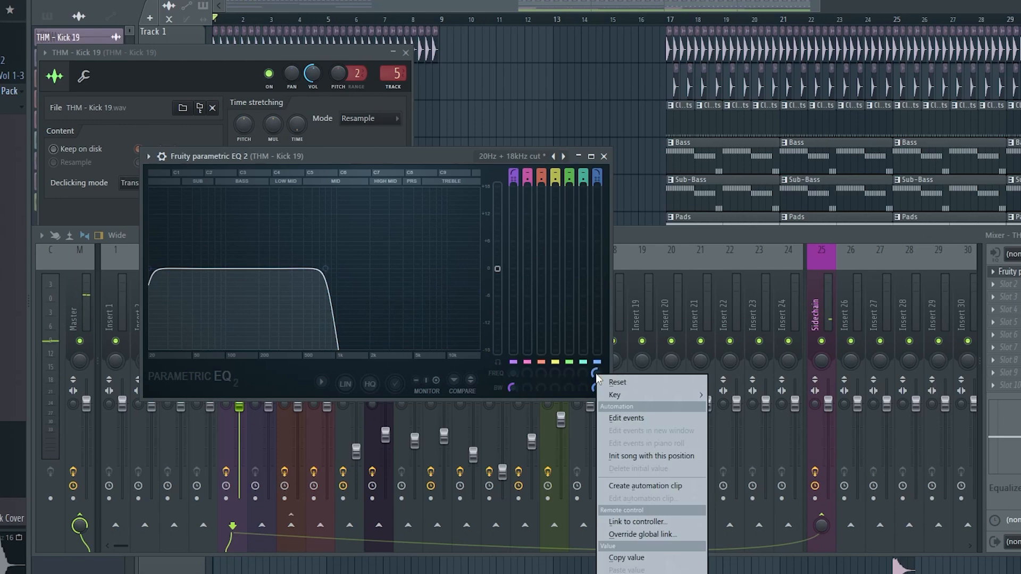
left_click(659, 486)
right_click(213, 484)
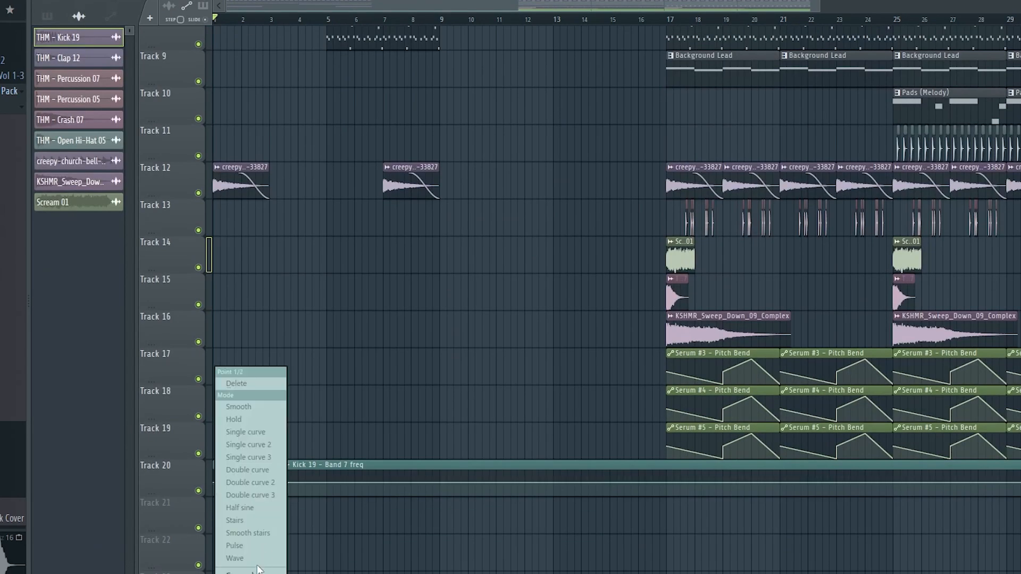
right_click(439, 483)
right_click(440, 483)
left_click(438, 509)
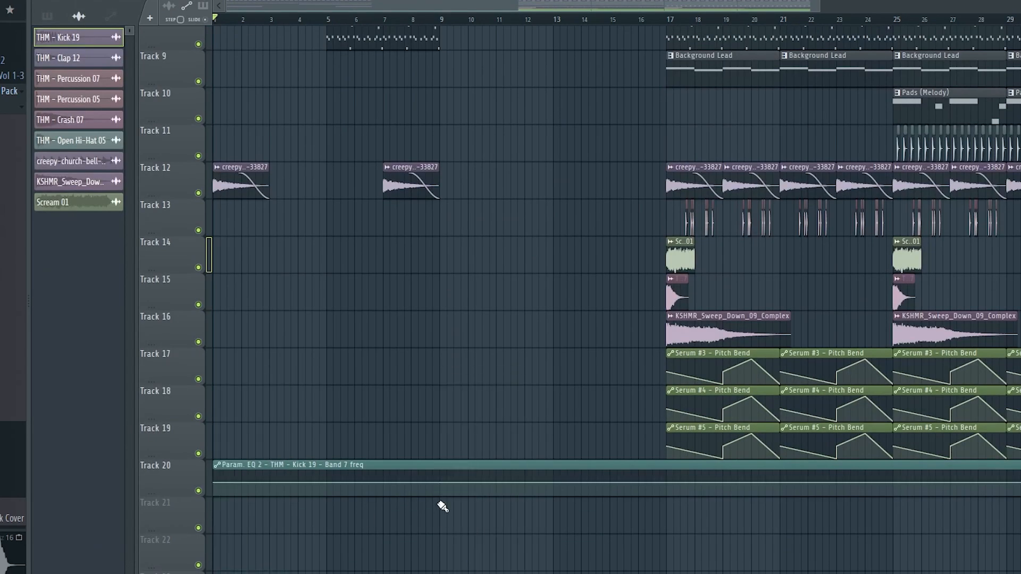
right_click(440, 472)
left_click_drag(1020, 483, 1020, 471)
scroll(484, 255, "up", 7)
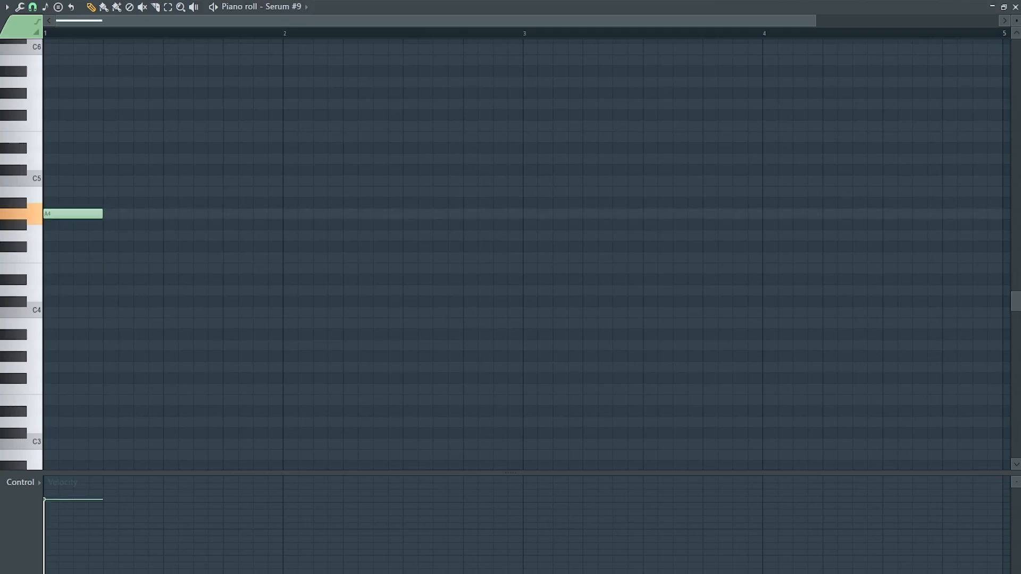
Draw a four-bar Serum #9 bass line of one-bar notes alternating between A4 and G#4.
left_click(287, 225)
left_click(525, 214)
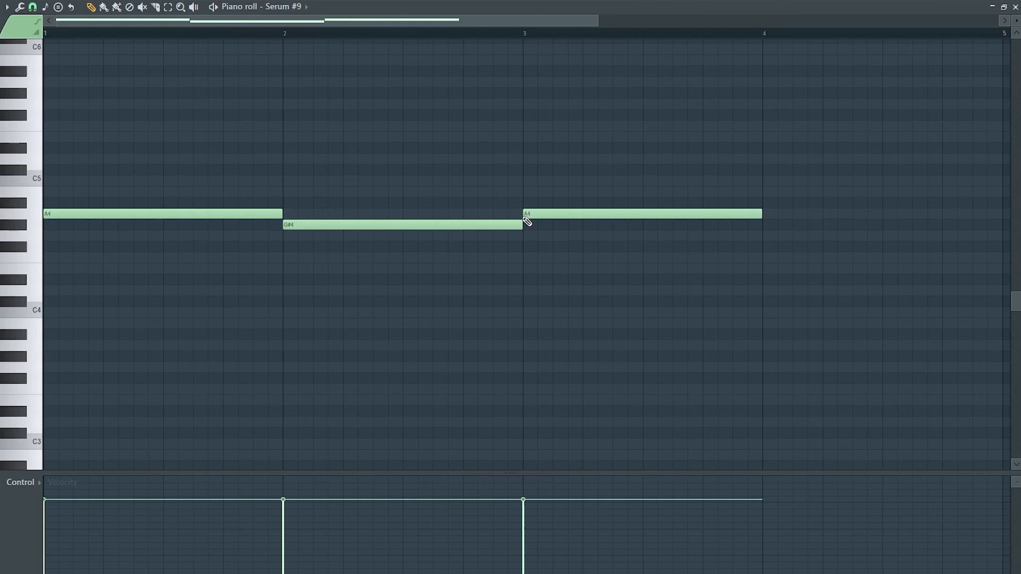
left_click(768, 223)
Lower the Serum #9 mixer track's volume during playback and route it to the Sidechain track.
scroll(993, 68, "up", 1)
key("space")
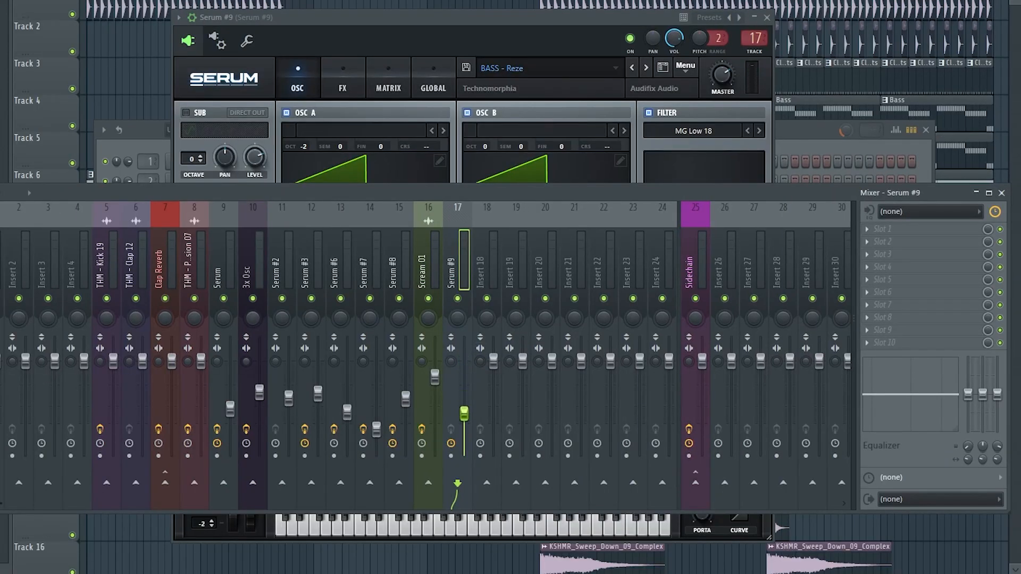
right_click(698, 484)
left_click(728, 496)
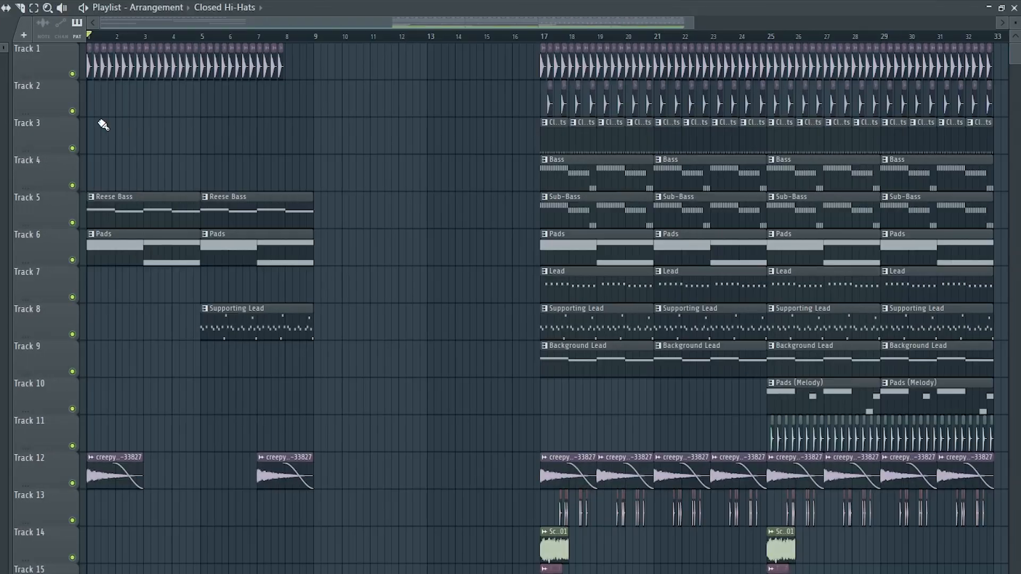
Fill Track 3 from bar 1 to bar 9 with Closed Hi-Hats patterns.
mouse_move(147, 139)
left_mouse_down()
mouse_move(397, 147)
mouse_move(104, 136)
left_mouse_up()
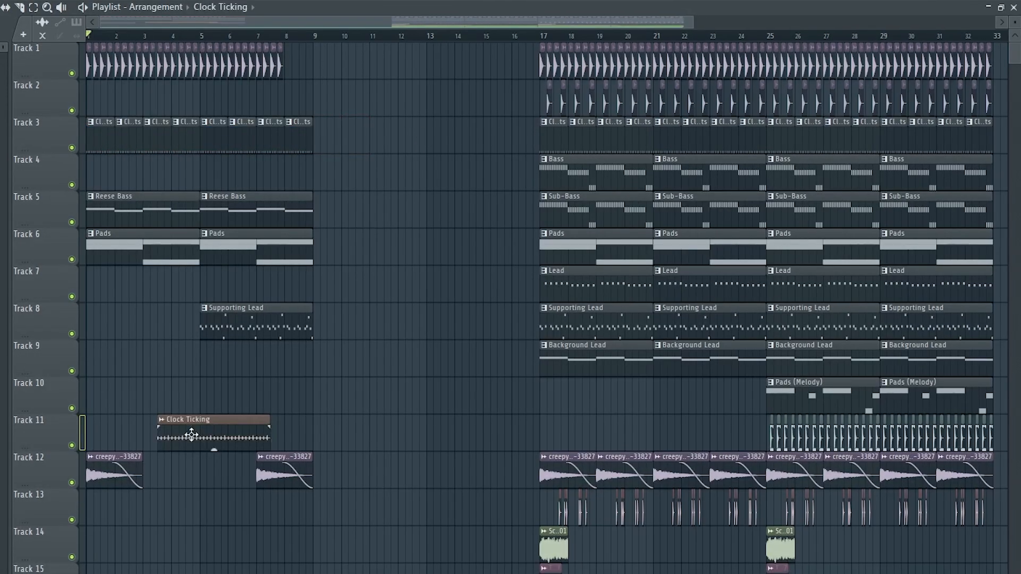
Move the Clock Ticking clip to bar 1 on Track 11, lower its volume, and duplicate it up to bar 9.
left_click_drag(190, 432, 123, 432)
double_click(146, 431)
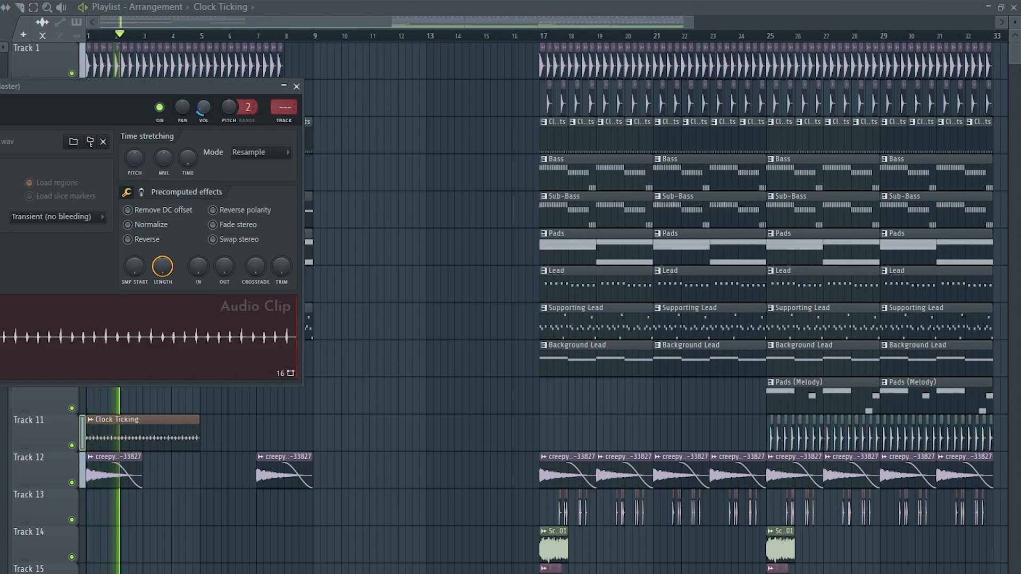
left_click(297, 87)
left_click_drag(257, 416, 175, 426)
key("ctrl+b")
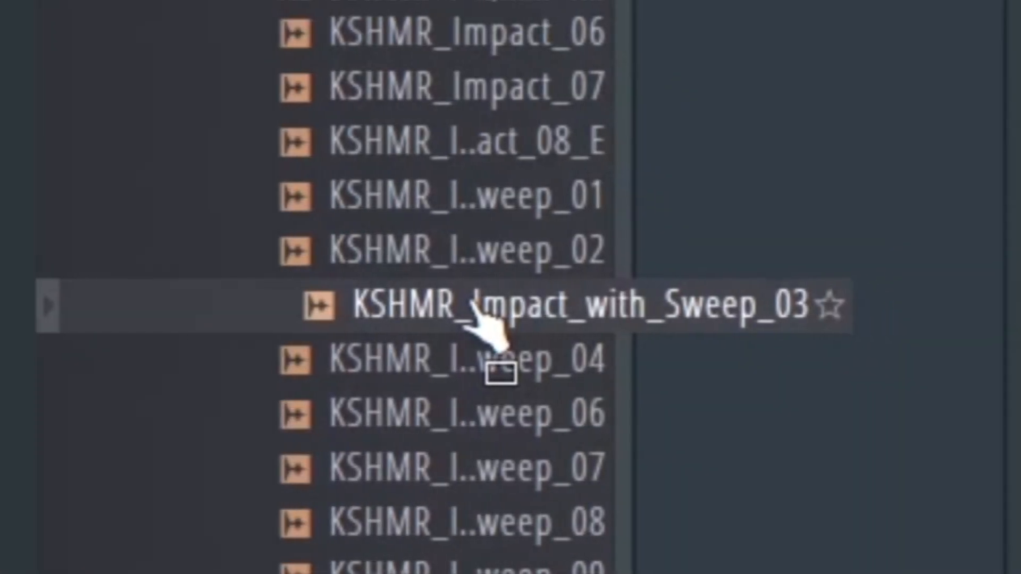
Place KSHMR_Impact_with_Sweep_03 on Track 13 so its impact lands at bar 9, lower its volume, and play it back.
left_click_drag(481, 319, 347, 291)
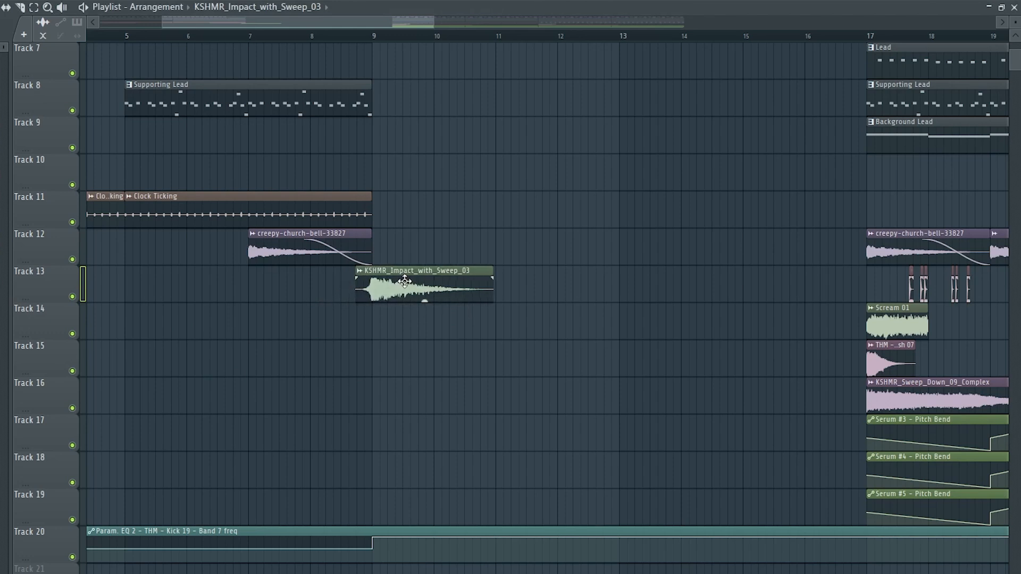
double_click(405, 282)
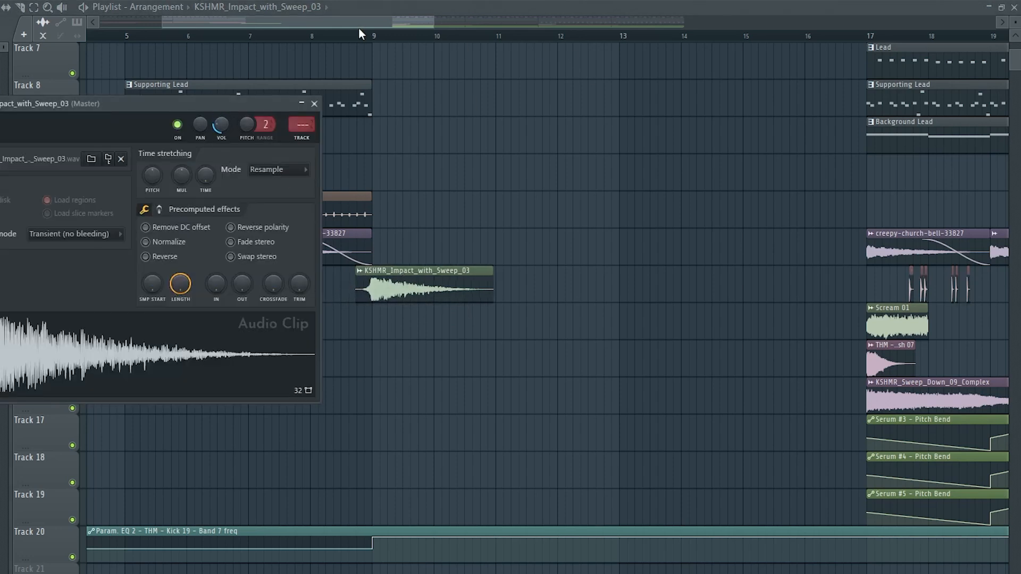
left_click(314, 38)
key("space")
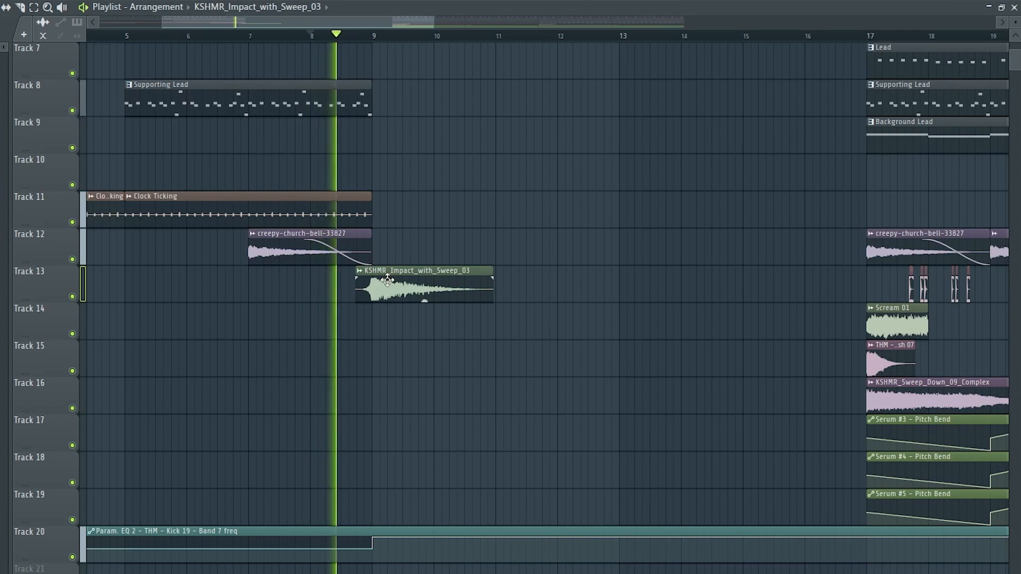
Copy the clap and percussion clips from bars 25–33 to Tracks 2 and 11 starting at bar 9.
scroll(389, 280, "up", 4)
scroll(366, 279, "up", 4)
scroll(361, 278, "down", 3)
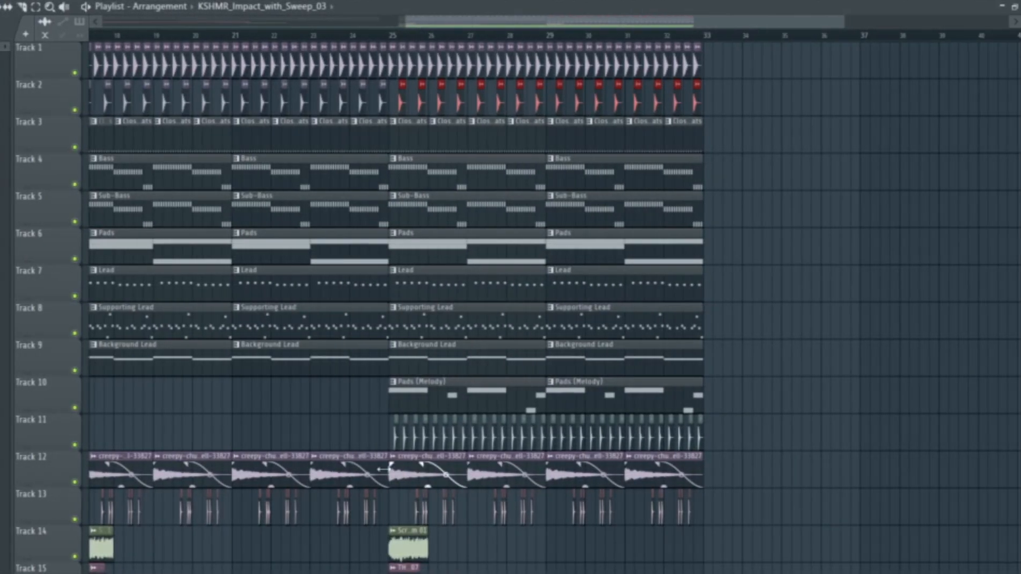
left_click_drag(384, 446, 1016, 417)
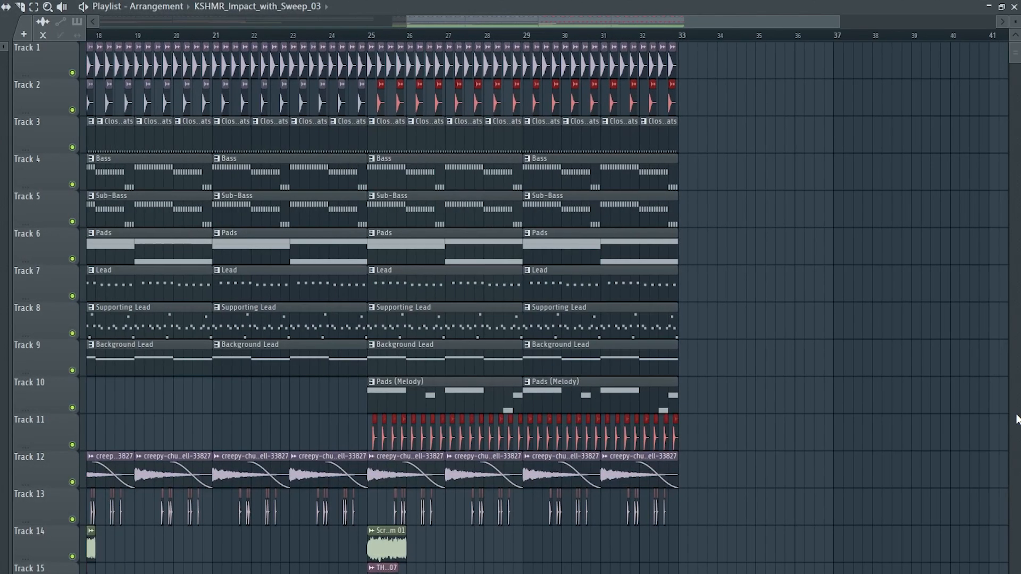
key("ctrl+b")
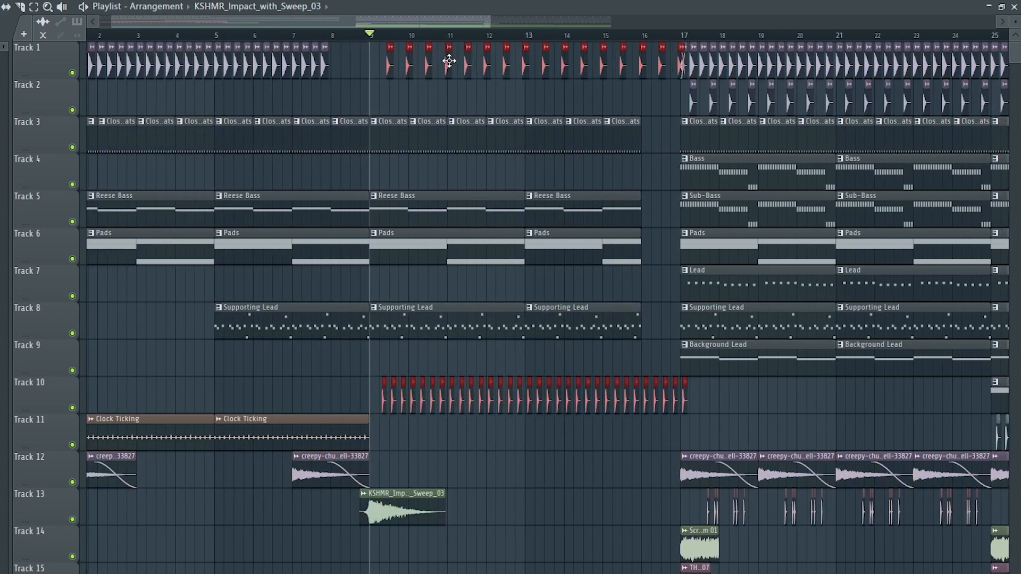
Fill Track 7 with Lead patterns from bar 9 to bar 17 and copy the Serum #3, #4 and #5 pitch bend clips to the same bars.
scroll(427, 127, "up", 6)
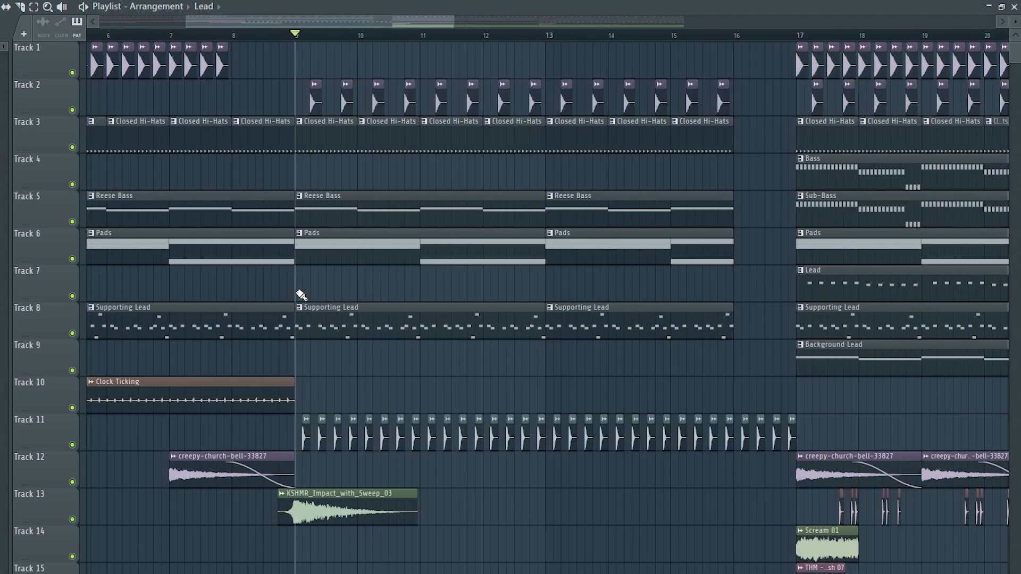
mouse_move(298, 288)
left_mouse_down()
mouse_move(457, 287)
mouse_move(708, 319)
left_mouse_up()
scroll(710, 341, "down", 5)
left_click_drag(733, 454, 1000, 545)
key("ctrl+b")
scroll(765, 479, "right", 4)
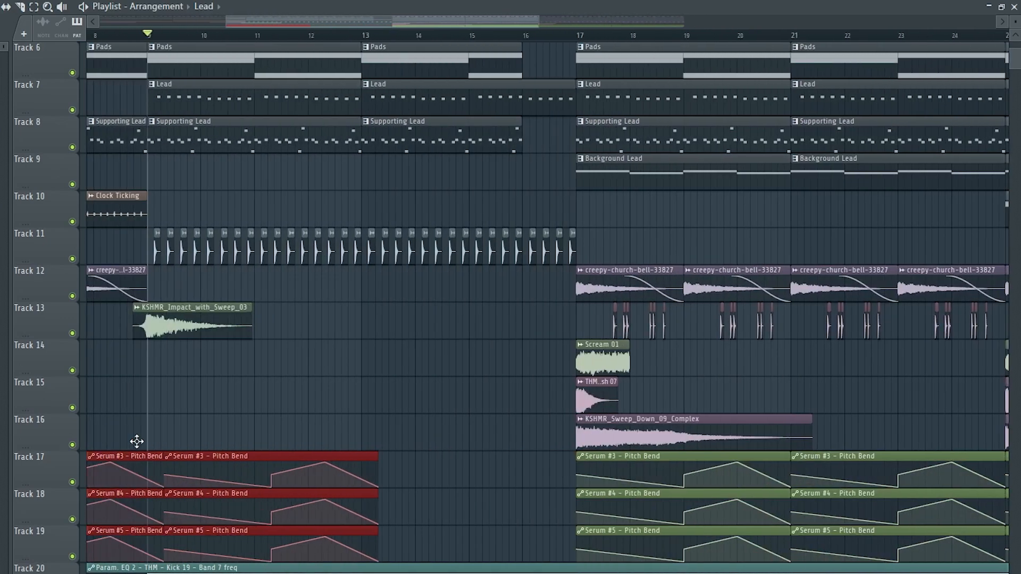
left_click_drag(137, 440, 252, 456)
left_click(384, 410, "ctrl")
scroll(384, 410, "down", 5)
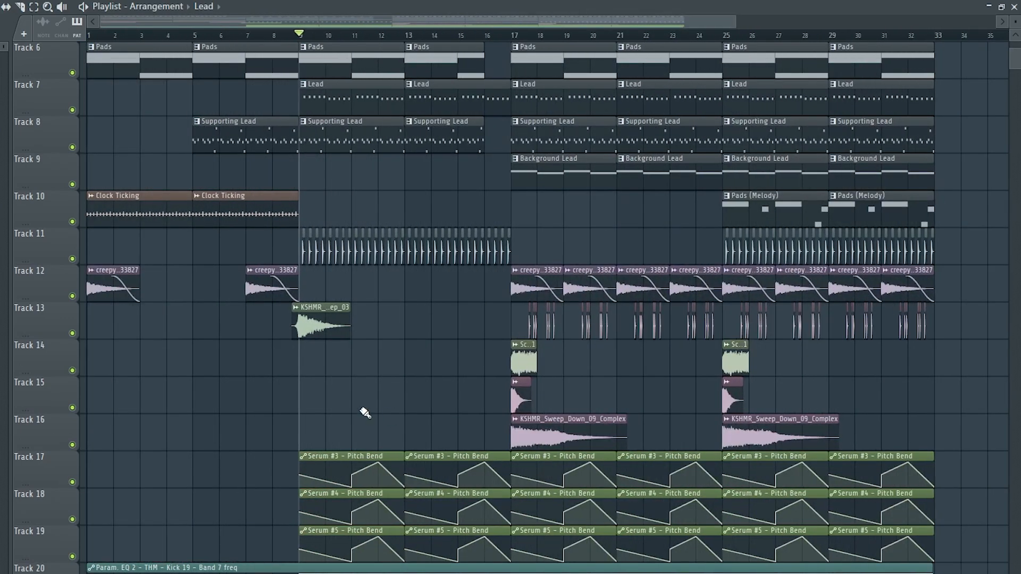
Automate the Serum #3 Fruity Filter cutoff with points at bar 9 and about bar 16, rising gradually between them.
scroll(365, 413, "up", 4)
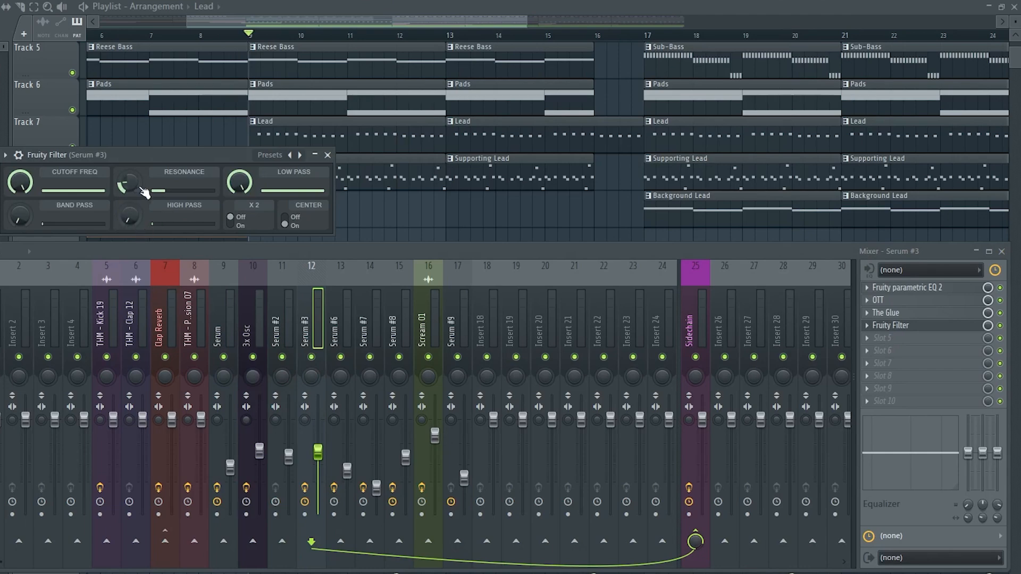
right_click(36, 184)
left_click(104, 284)
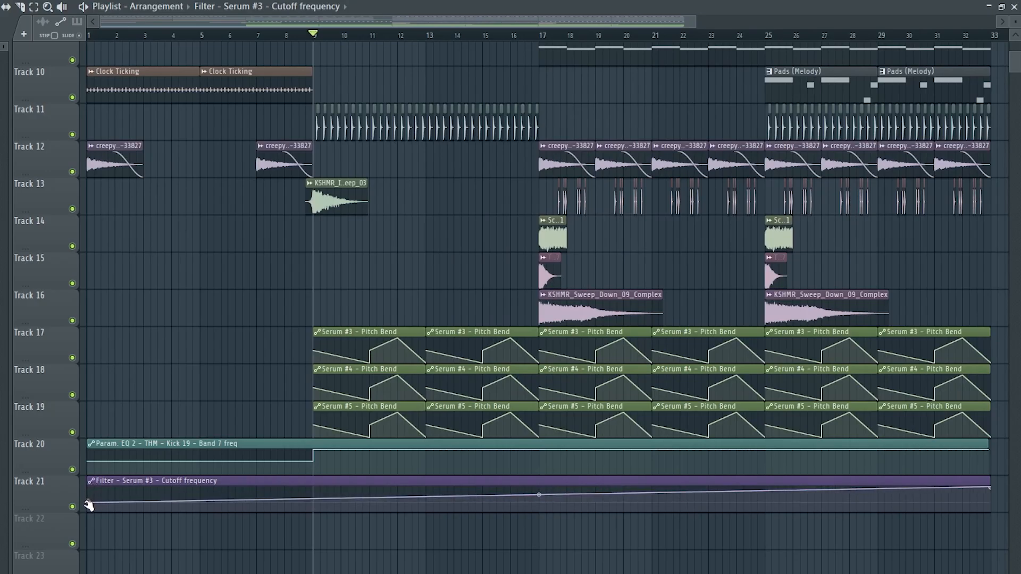
right_click(314, 503)
key("space")
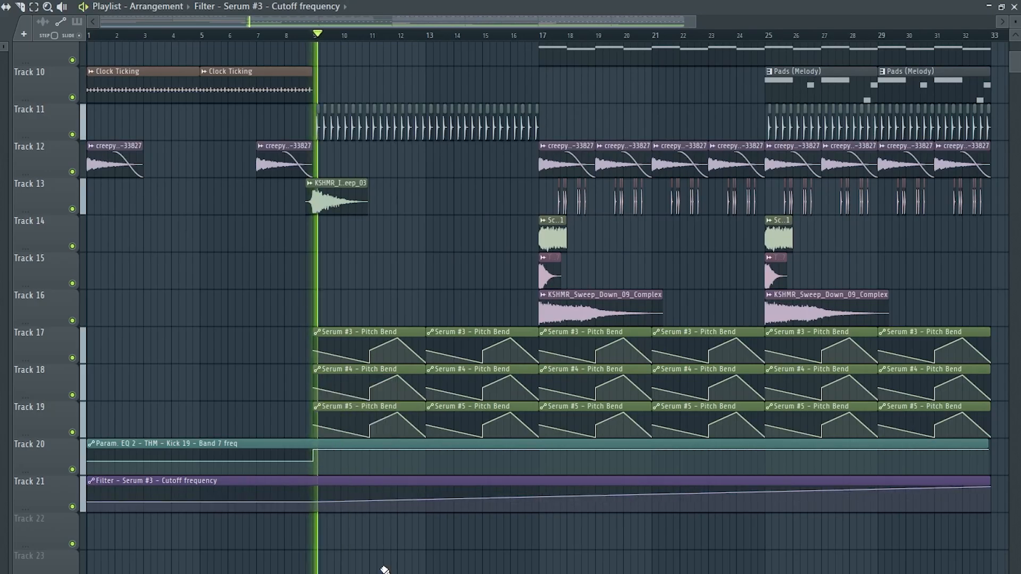
right_click(510, 497)
left_click_drag(510, 498, 512, 480)
scroll(513, 499, "up", 2)
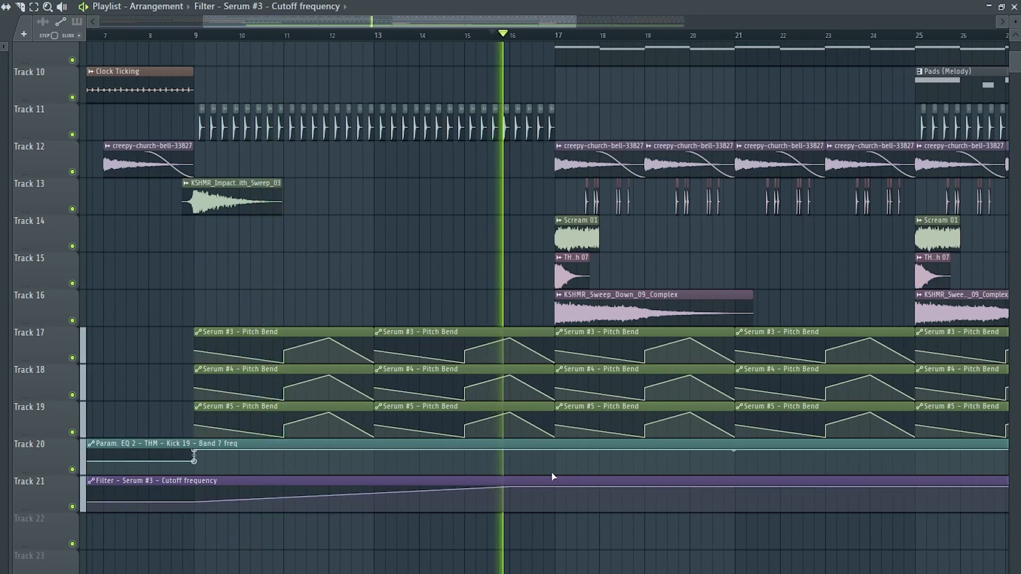
Add cutoff automation points just before and at bar 17, lowering the first and raising the second.
key("space")
right_click(533, 498)
left_click_drag(534, 498, 532, 505)
right_click(555, 499)
left_click_drag(556, 499, 554, 470)
Place the KSHMR 128BPM Long Fill 02 sample on Track 14 at bar 9.
scroll(564, 494, "up", 4)
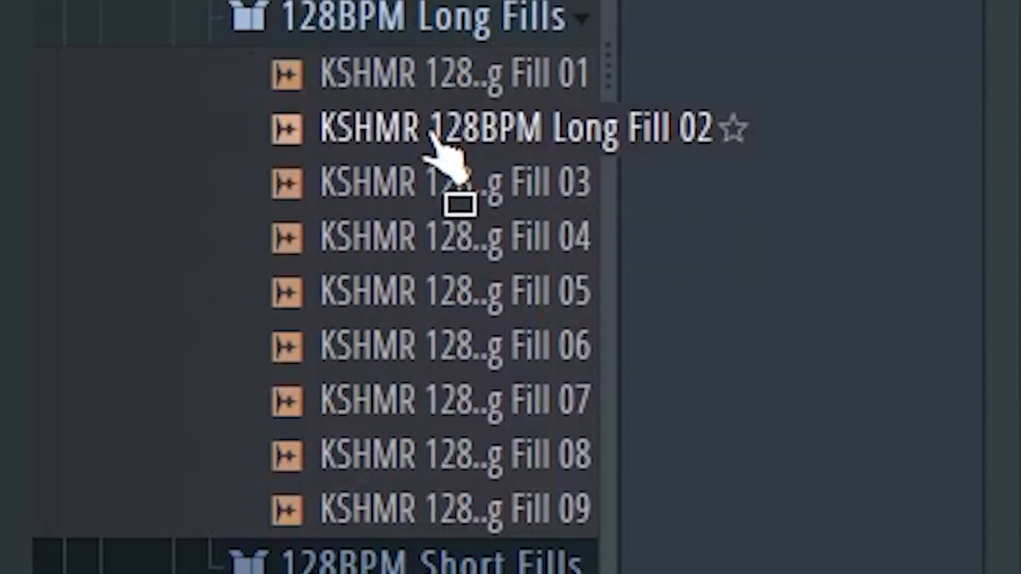
left_click(434, 134)
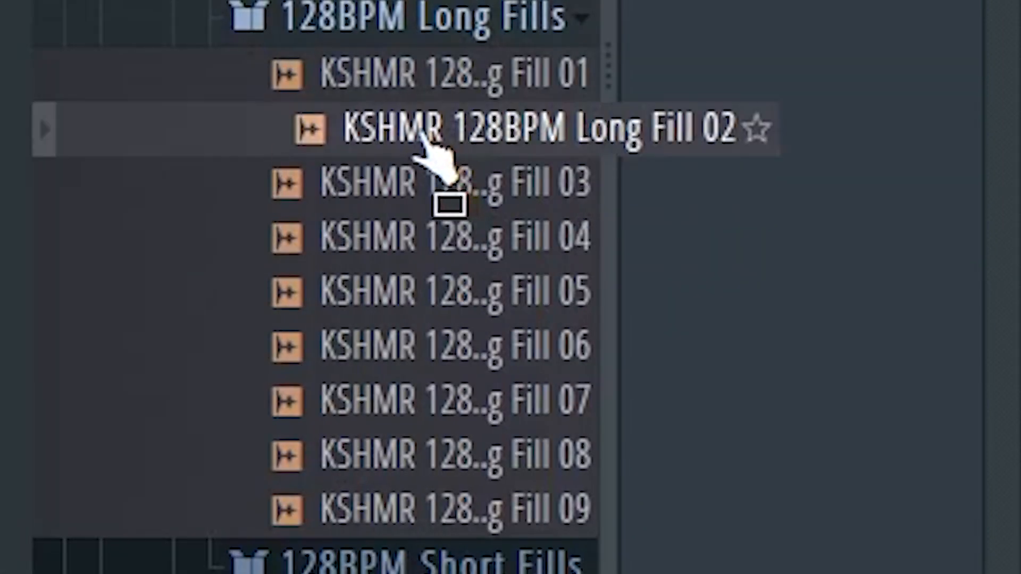
left_click_drag(422, 136, 177, 401)
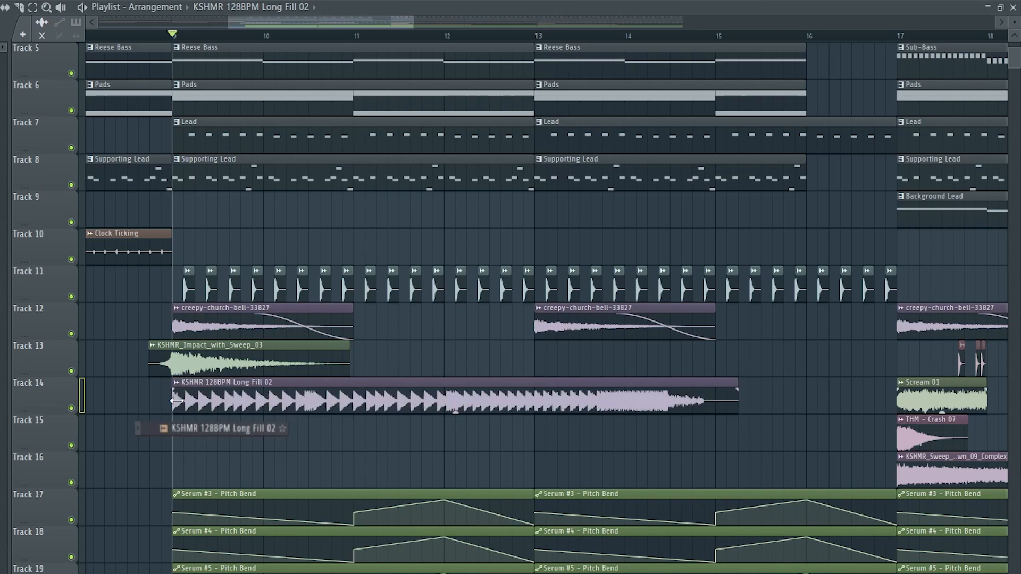
Set the long fill's time stretching mode to Stretch, extend it to bar 17, and lower its volume.
double_click(421, 389)
left_click(331, 209)
left_click(309, 244)
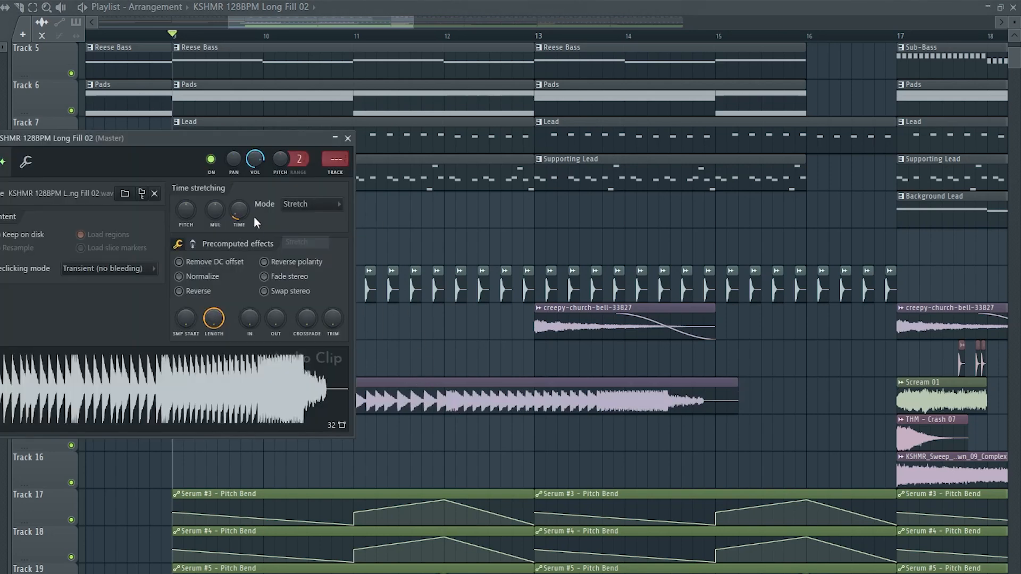
left_click_drag(256, 157, 256, 165)
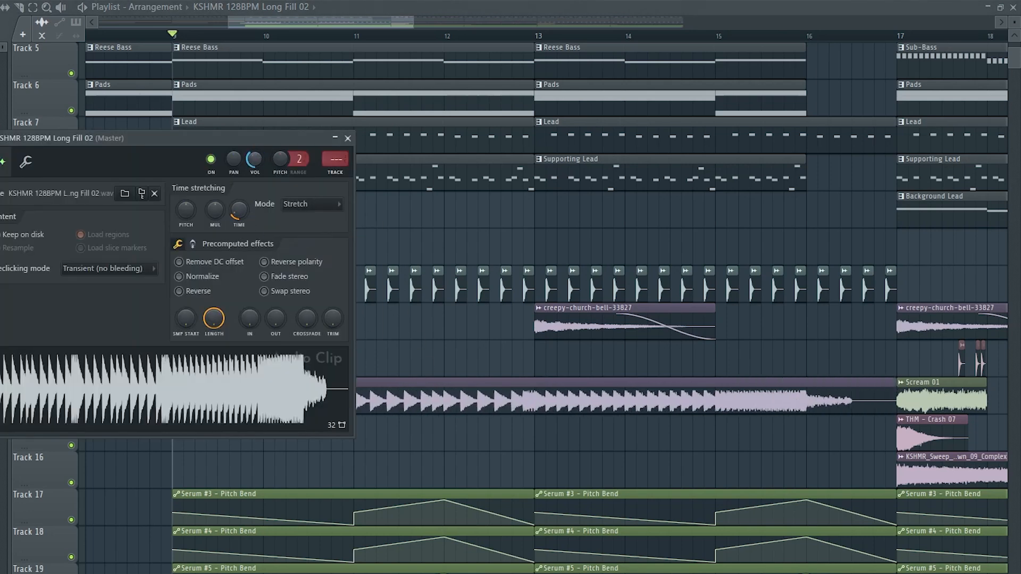
Play back the long fill and trim its end to bar 16.
key("space")
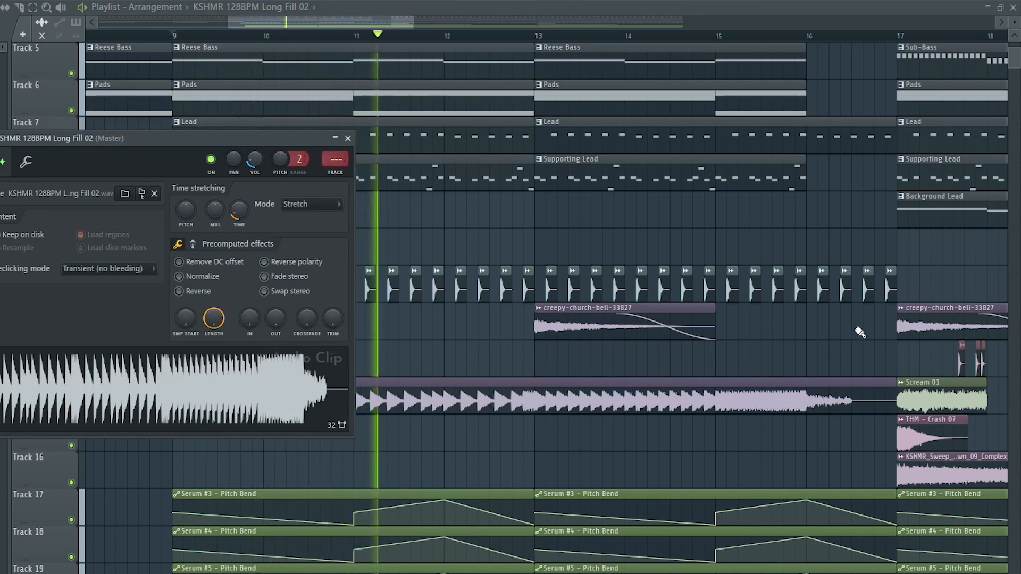
key("space")
left_click(766, 34)
key("space")
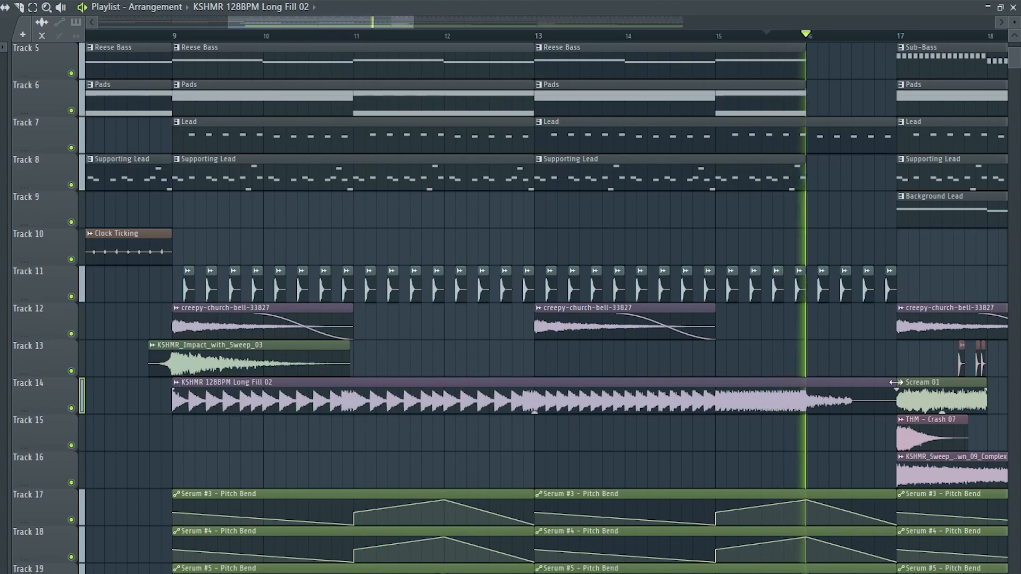
key("space")
left_click_drag(890, 383, 801, 383)
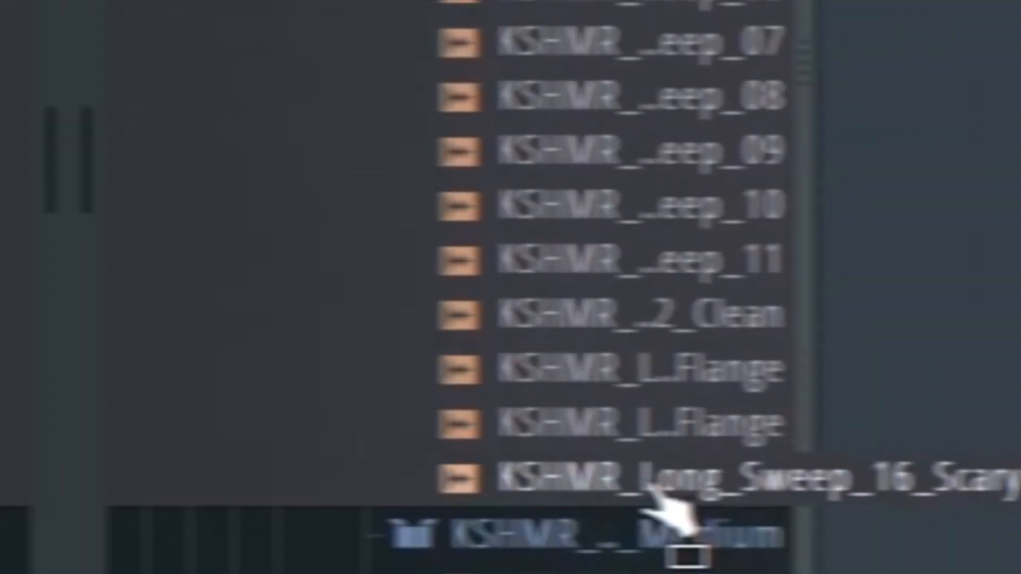
Place KSHMR_Long_Sweep_16_Scary on Track 15 so that it ends at bar 16.
left_click(650, 485)
left_click_drag(650, 485, 1015, 471)
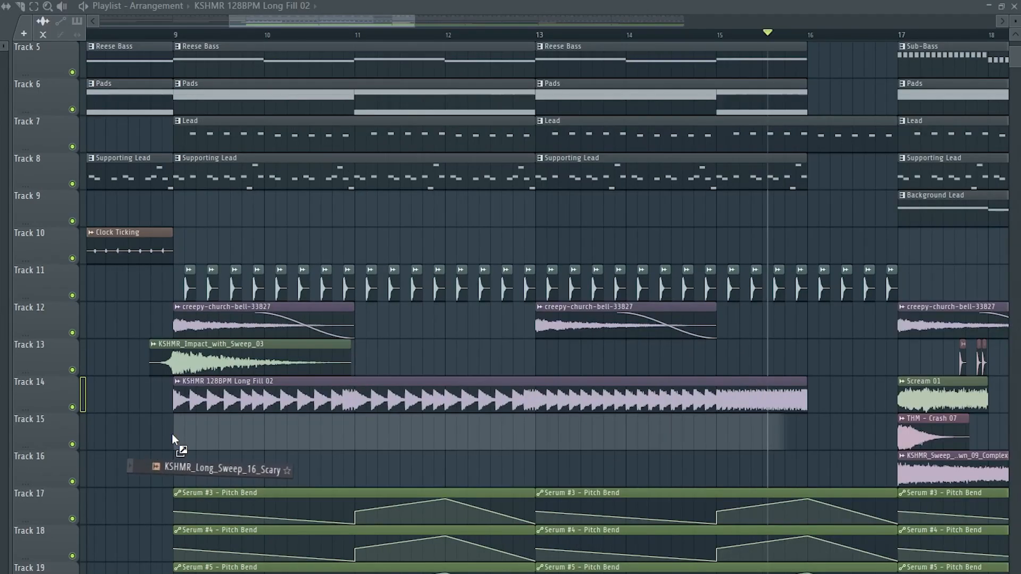
left_click_drag(171, 434, 171, 434)
left_click_drag(676, 434, 693, 430)
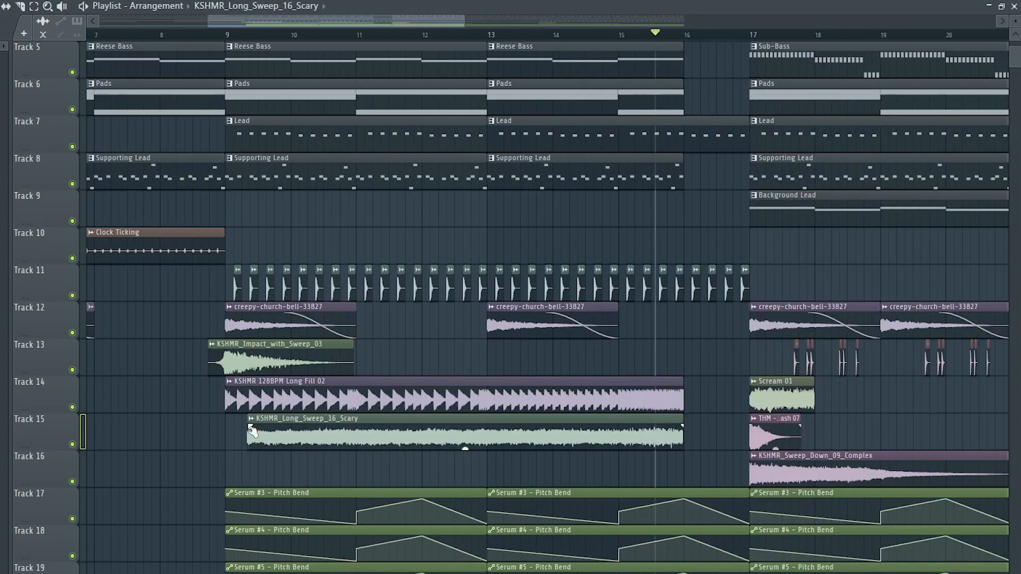
Fade in the scary sweep up to about bar 14, lower its volume, and play it back.
left_click_drag(252, 429, 542, 416)
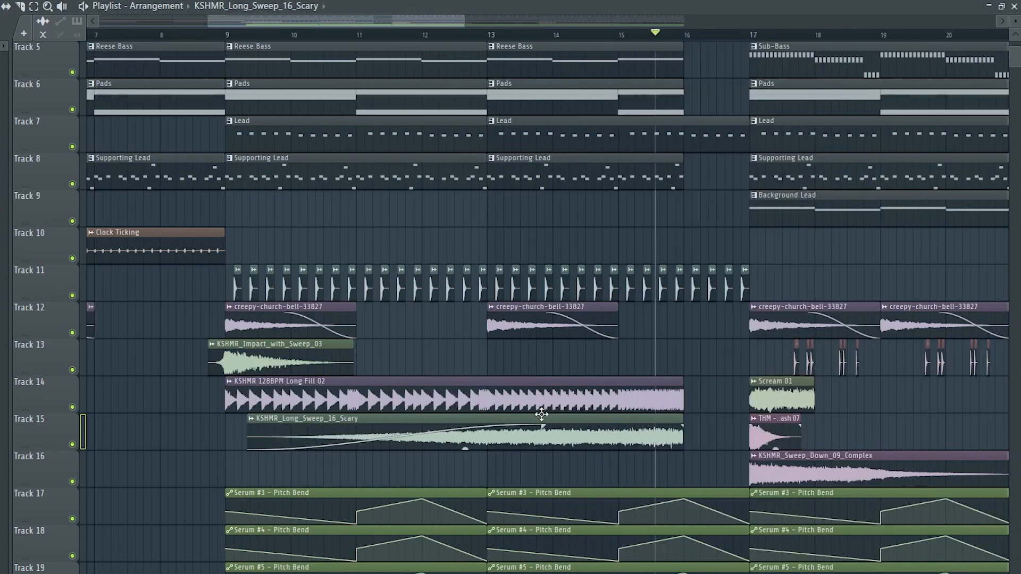
double_click(542, 416)
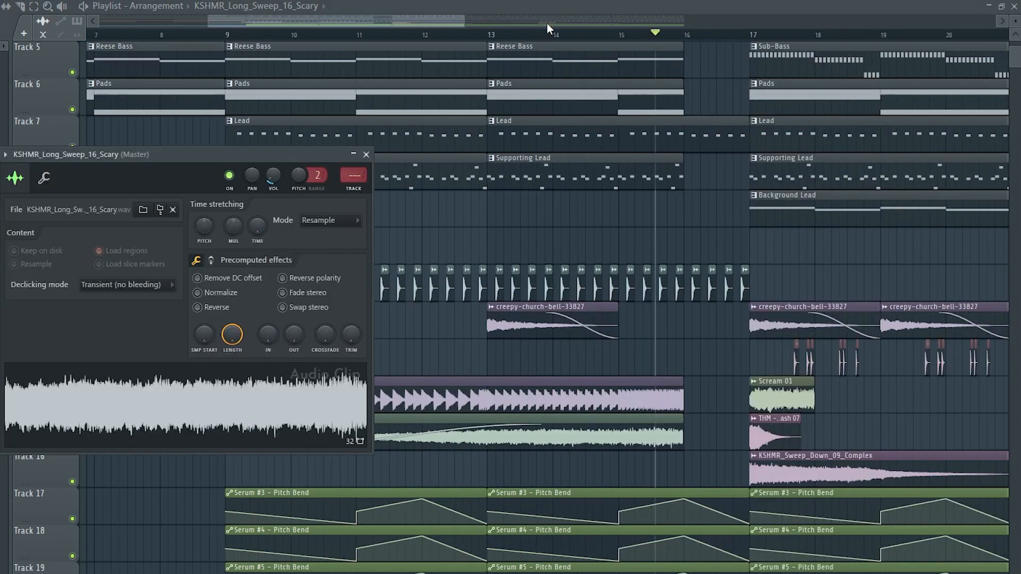
left_click(531, 33)
key("space")
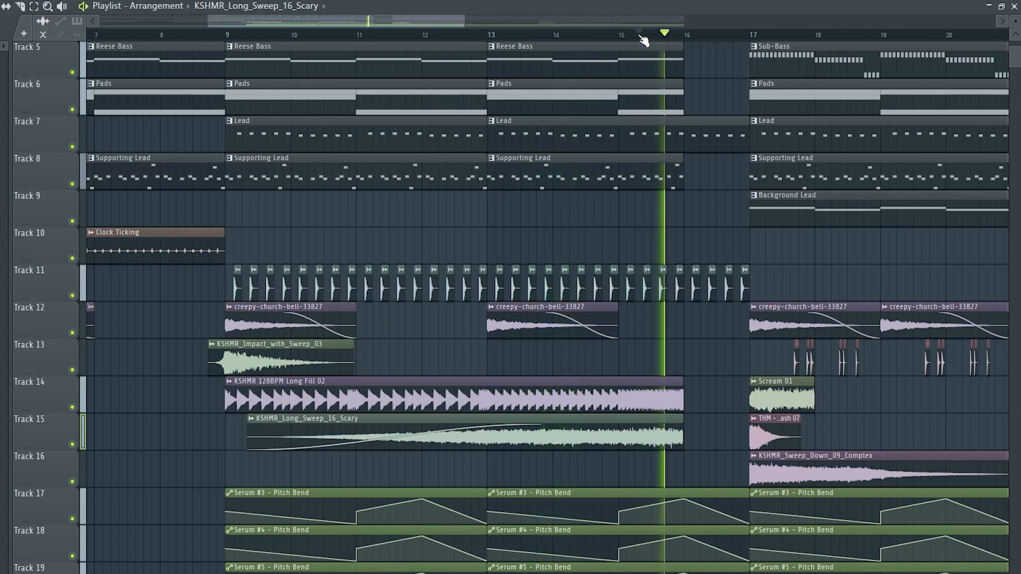
key("space")
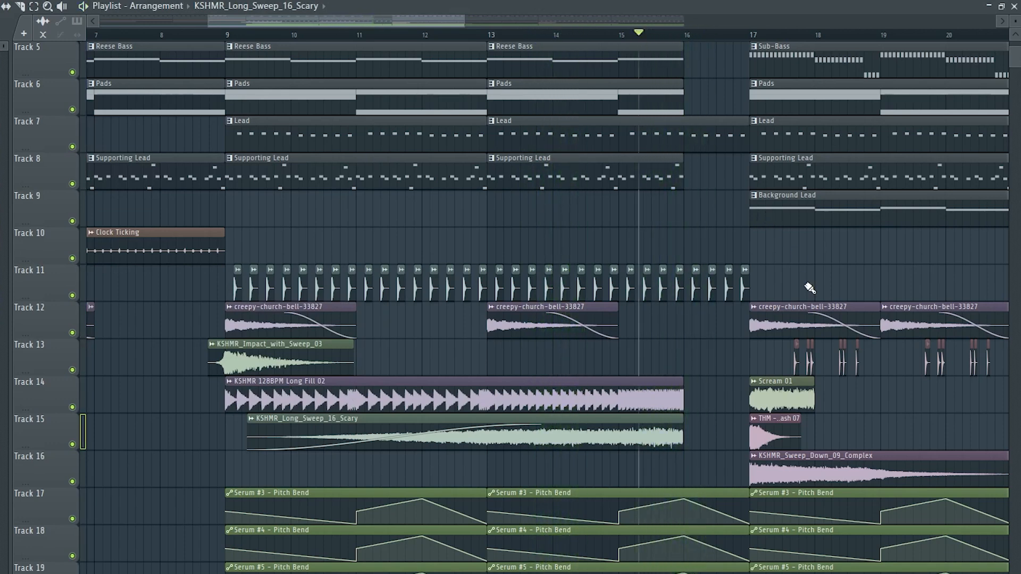
Delete the Track 11 percussion hits between bars 16 and 17.
right_click(744, 285)
right_click(729, 284)
right_click(713, 285)
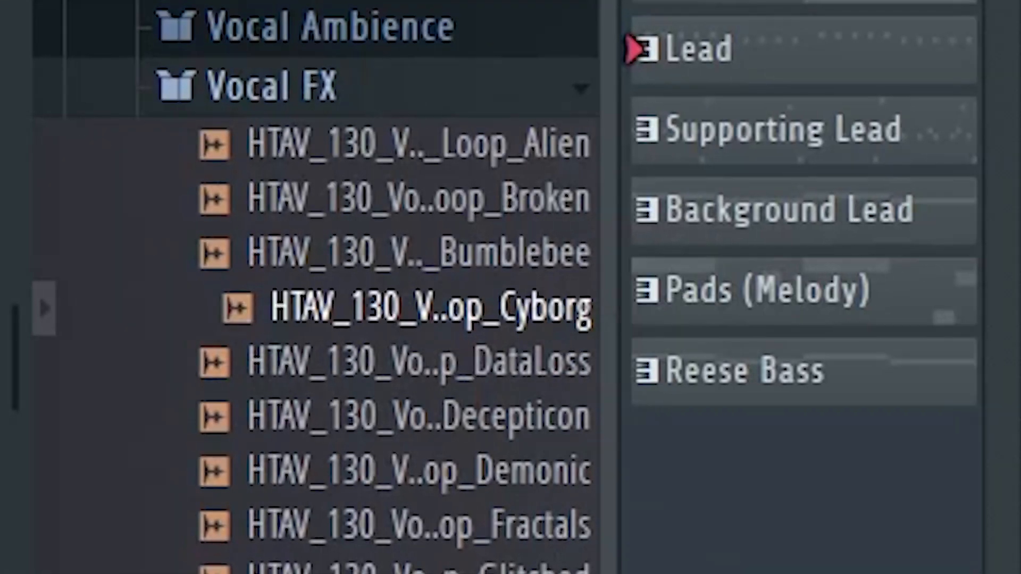
Place the HTAV_130_Vocal_Wet_Loop_Cyborg sample on Track 10 starting at bar 17.
left_click(494, 324)
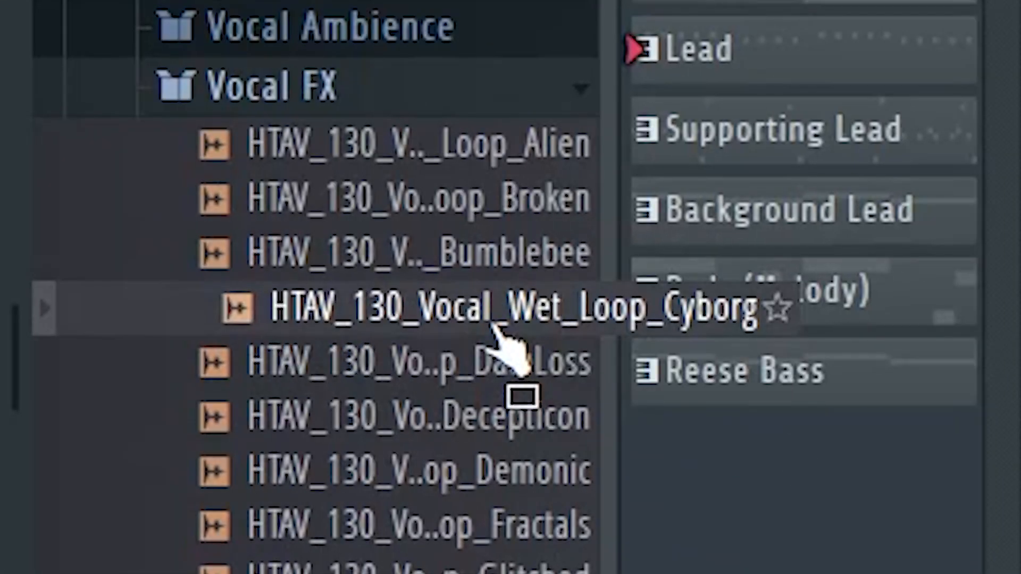
left_click_drag(493, 325, 497, 335)
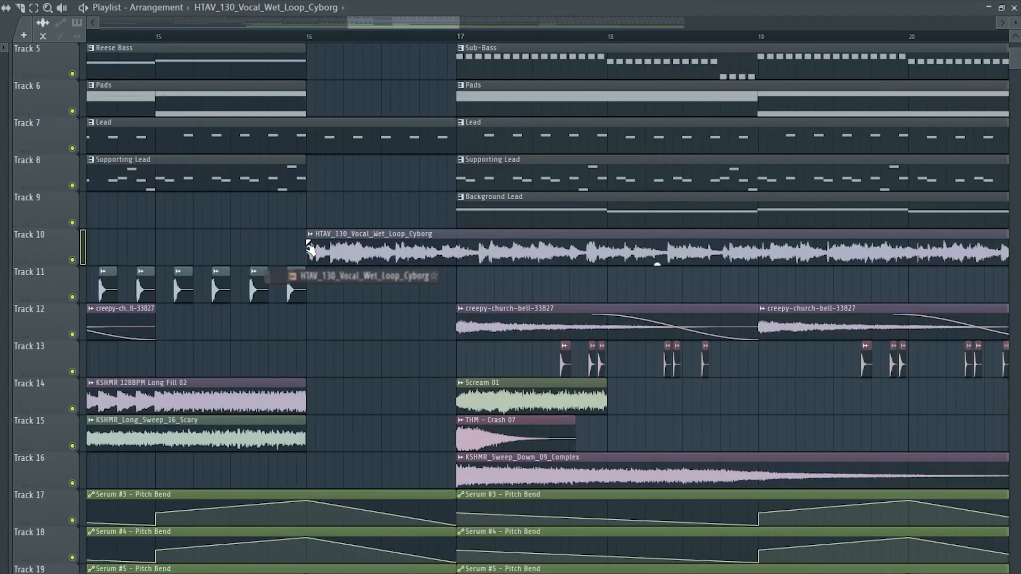
scroll(310, 250, "down", 3)
left_click_drag(311, 250, 348, 251)
Set the vocal loop's time stretching mode to Stretch and adjust its time so it spans bars 17 to 25.
double_click(352, 250)
left_click(351, 241)
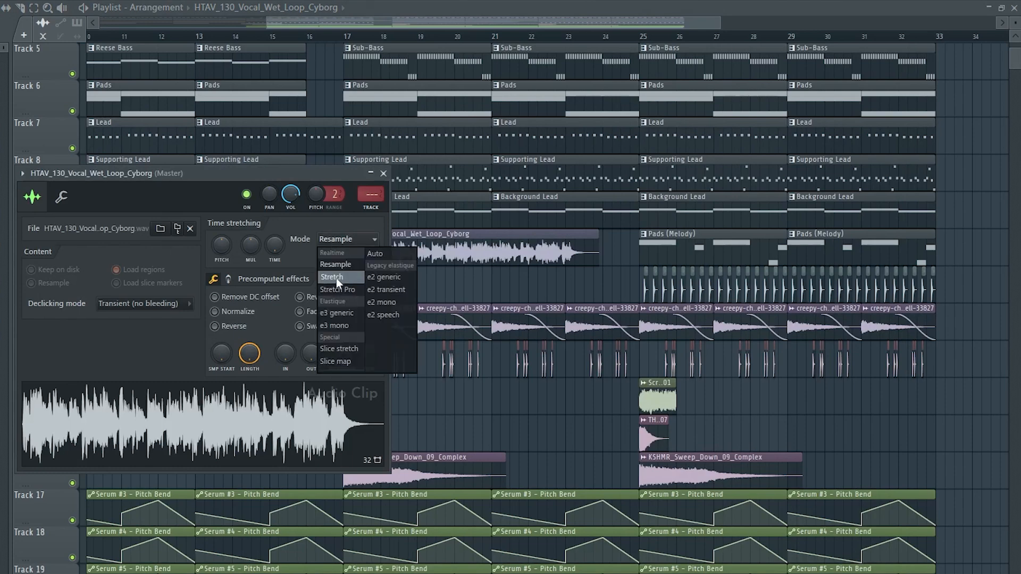
left_click(335, 277)
left_click_drag(273, 251, 273, 240)
left_click(383, 173)
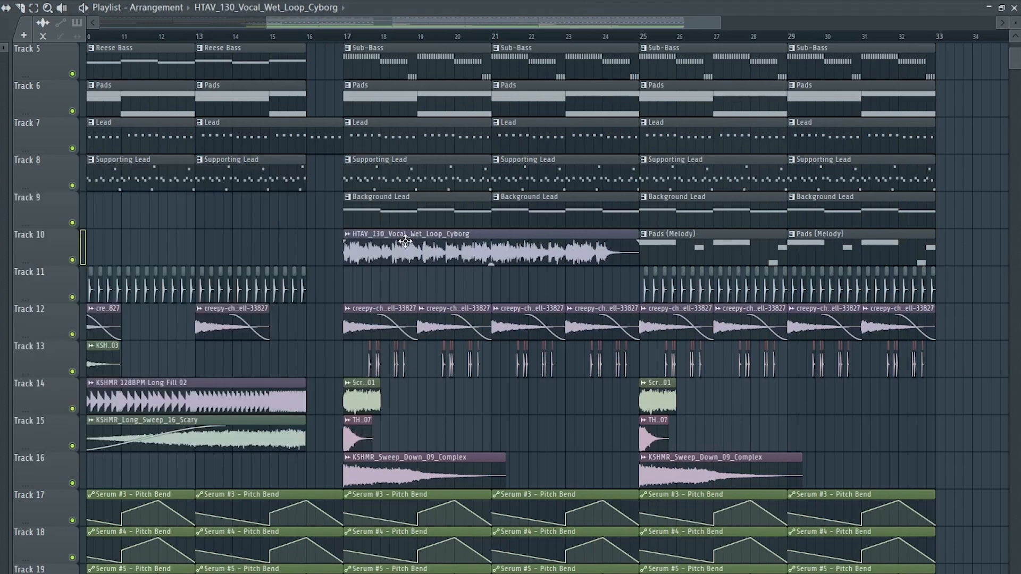
Reposition the vocal loop, slice it down to a short section, and lower its volume.
left_click_drag(379, 245, 370, 274)
scroll(330, 248, "up", 3)
key("c")
double_click(496, 249)
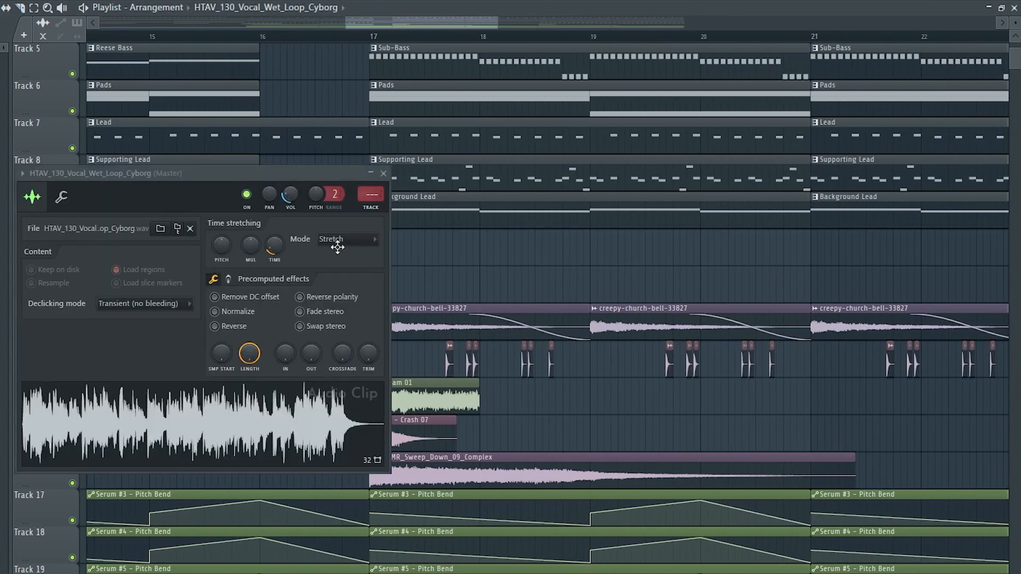
Route the vocal clip between bars 16 and 17 to mixer insert 18 and load dblue.TapeStop in its first effect slot.
left_click(252, 36)
key("space")
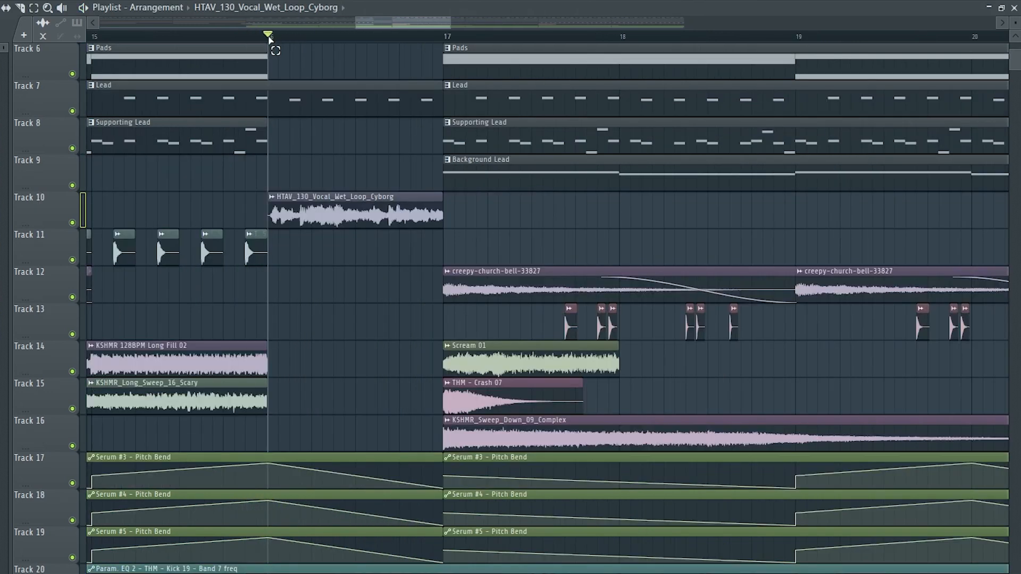
left_click_drag(269, 37, 445, 57)
double_click(353, 224)
left_click(370, 207)
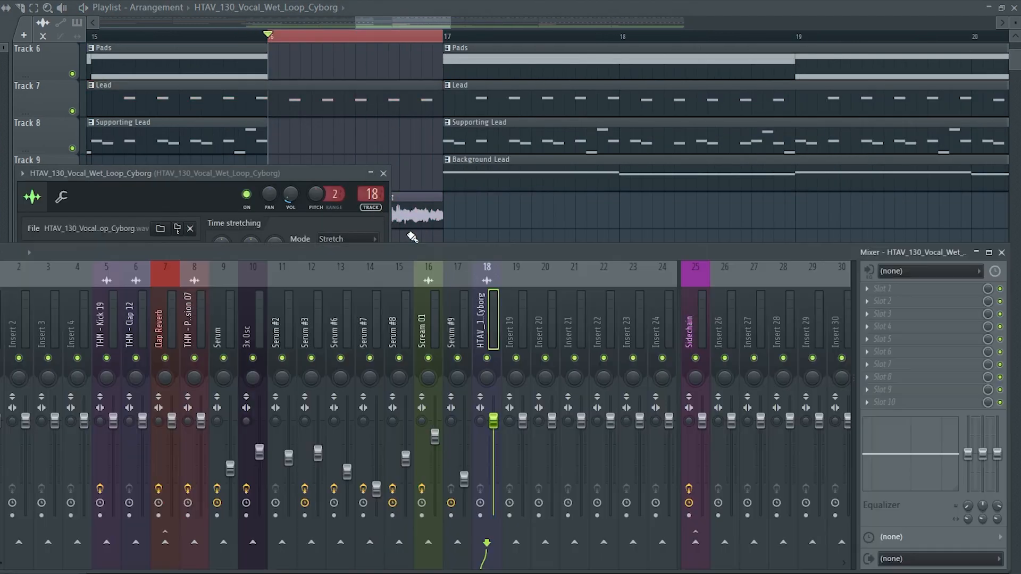
left_click(870, 291)
left_click_drag(172, 210, 263, 243)
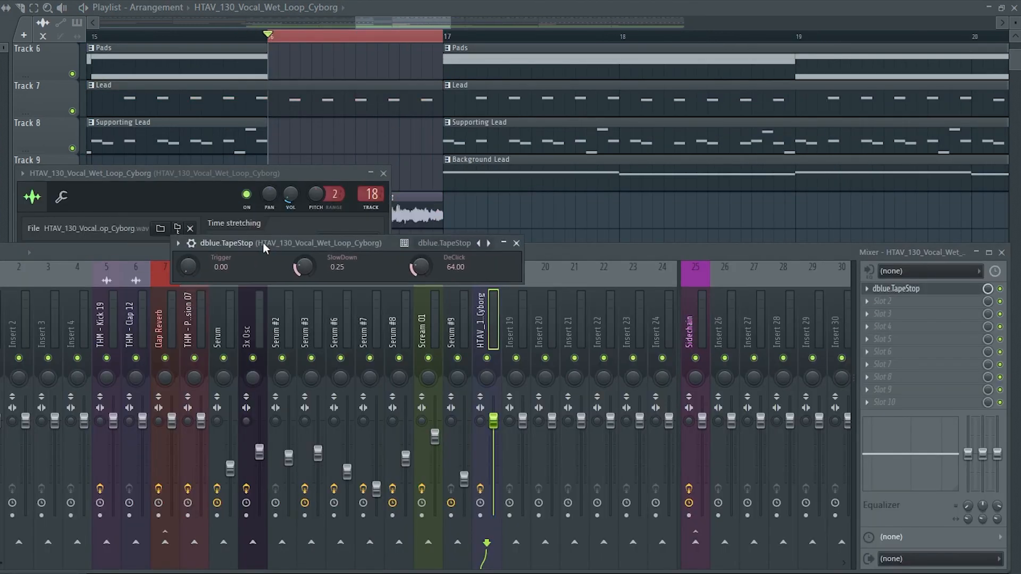
Automate the TapeStop Trigger to jump to full near the end of bar 16, move the automation clip to Track 13, and audition it.
right_click(191, 266)
left_click(228, 362)
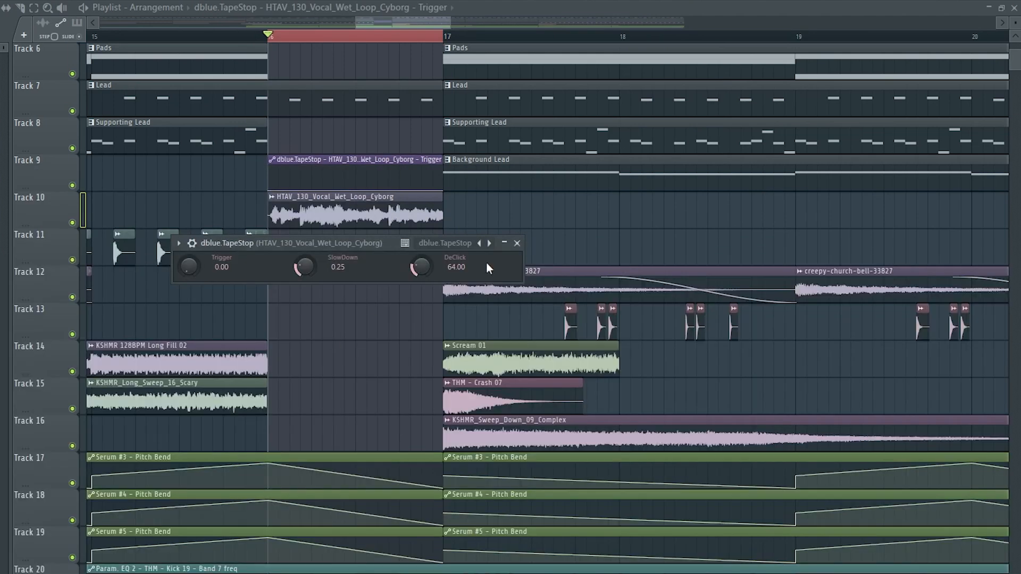
left_click(517, 244)
right_click(399, 190)
right_click(399, 166)
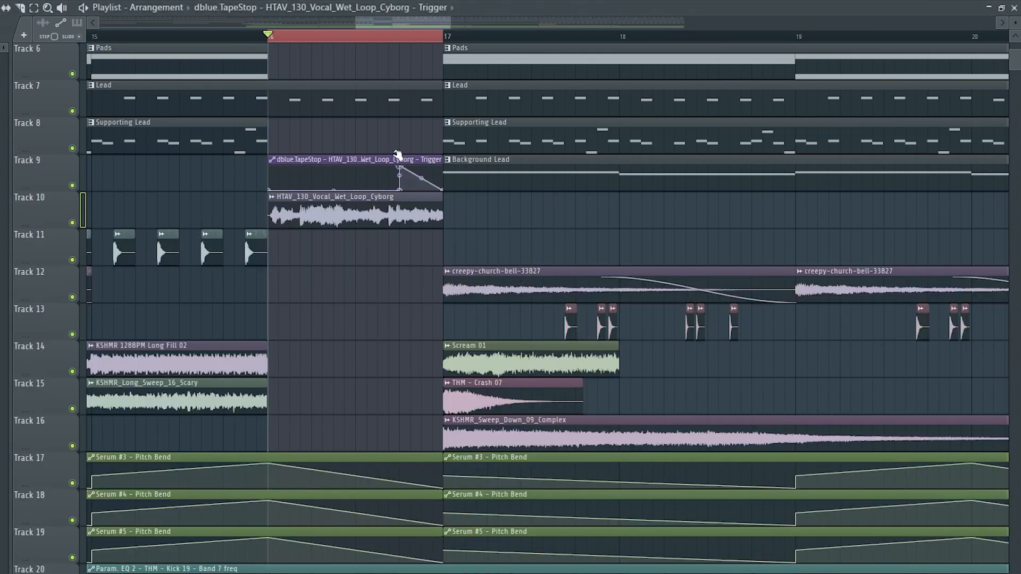
left_click_drag(443, 190, 399, 319)
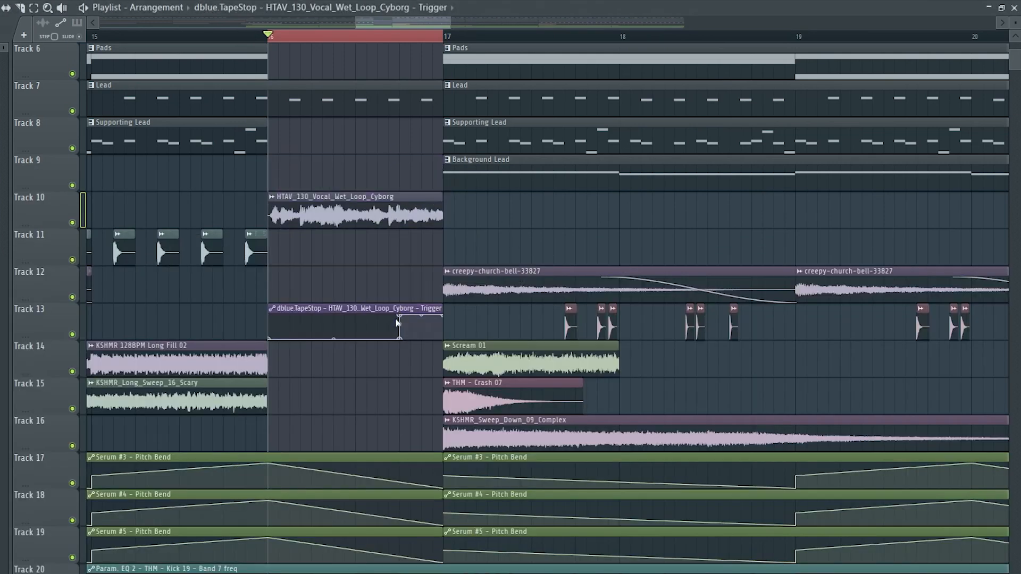
key("space")
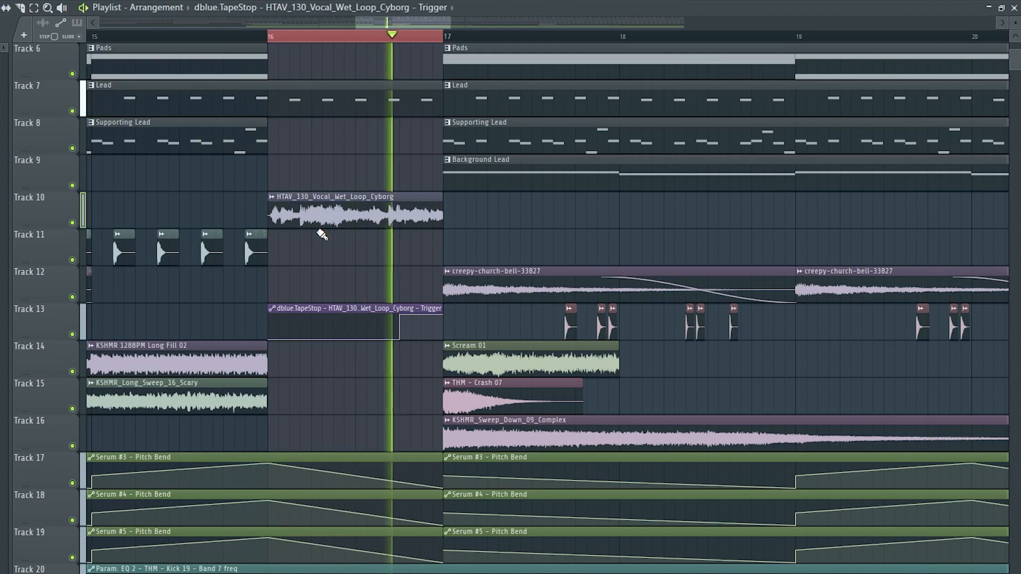
key("space")
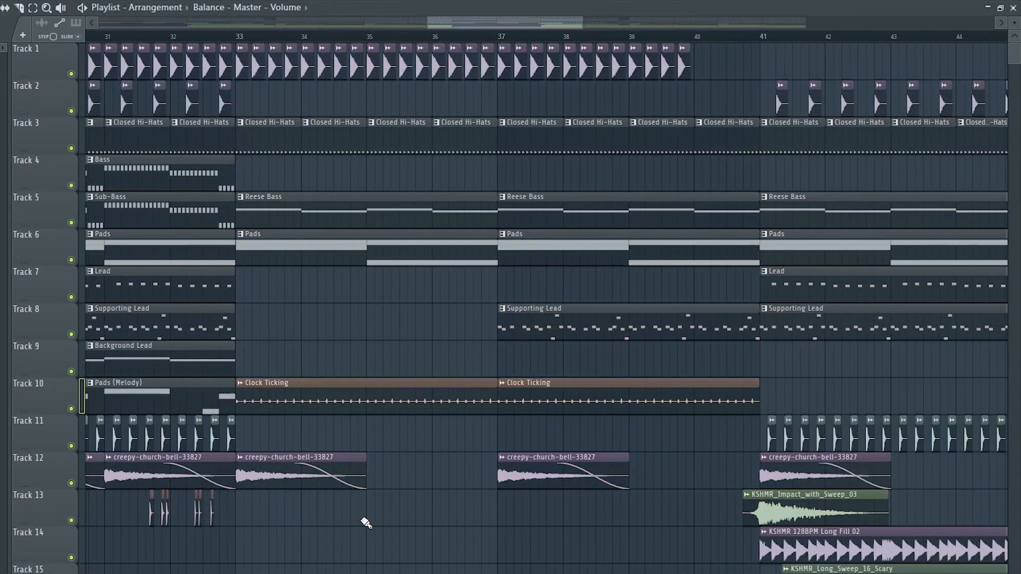
Duplicate the Supporting Lead pattern into bars 33 to 37 and move the two Clock Ticking clips down from Track 10 to Track 15.
left_click(228, 315, "ctrl")
key("ctrl+b")
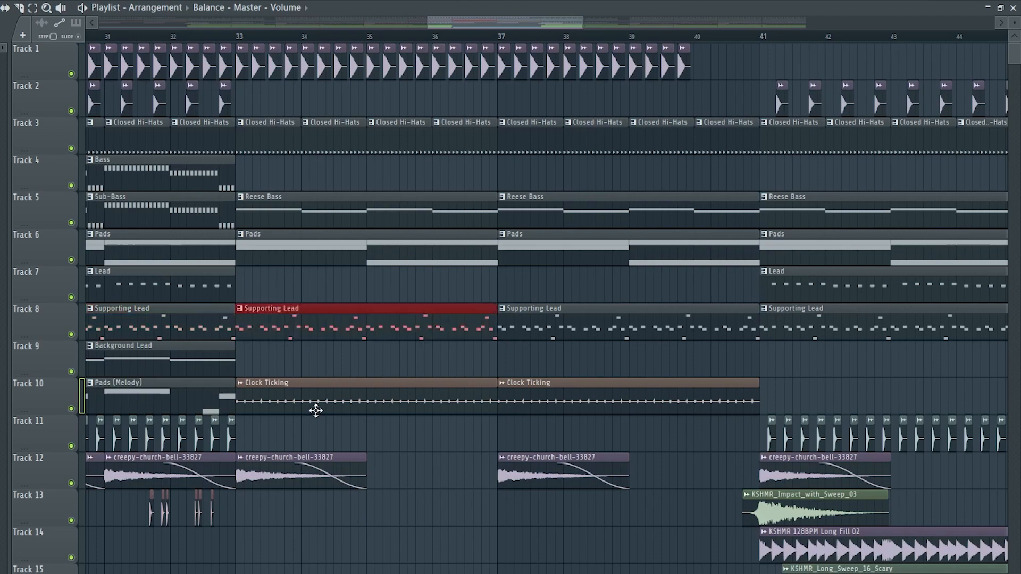
left_click_drag(316, 411, 622, 383)
key("shift+Down")
key("shift+Down")
key("shift+Down")
key("shift+Down")
key("shift+Down")
Repeat the Pads (Melody) pattern on Track 10 from bar 33, ending at bar 48 before the vocal clip.
left_click(229, 392, "ctrl")
key("ctrl+b")
key("ctrl+b")
key("ctrl+b")
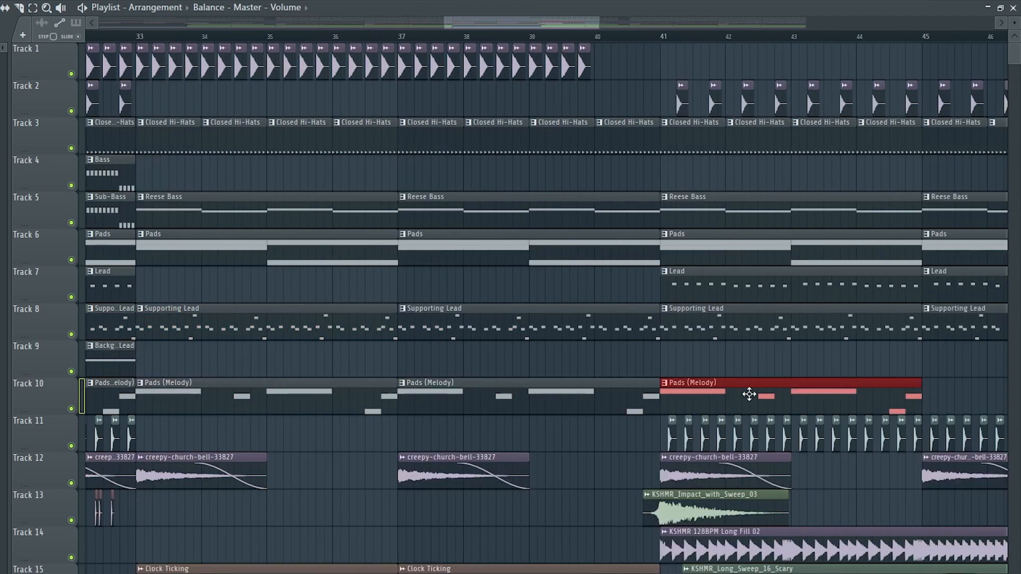
key("ctrl+b")
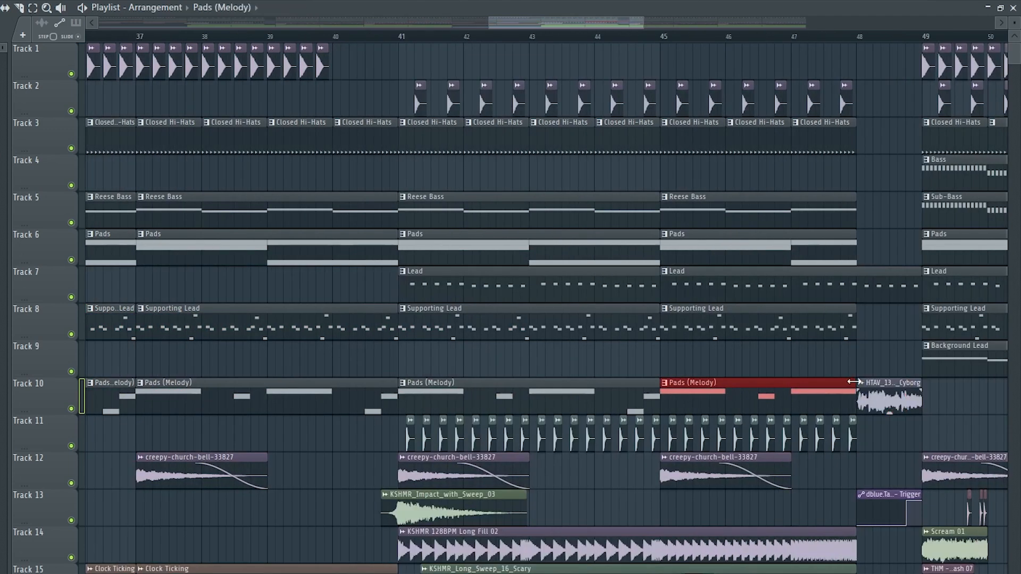
left_click_drag(872, 396, 875, 441)
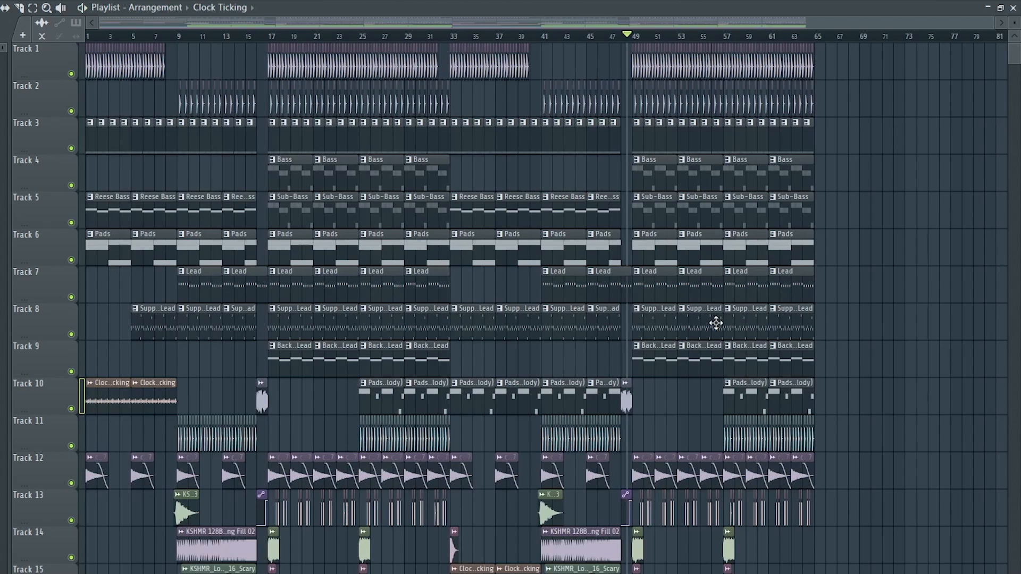
Copy the Pads (Melody) and Track 11 percussion clips from bars 57 to 65 into bars 49 to 57.
scroll(716, 321, "up", 5)
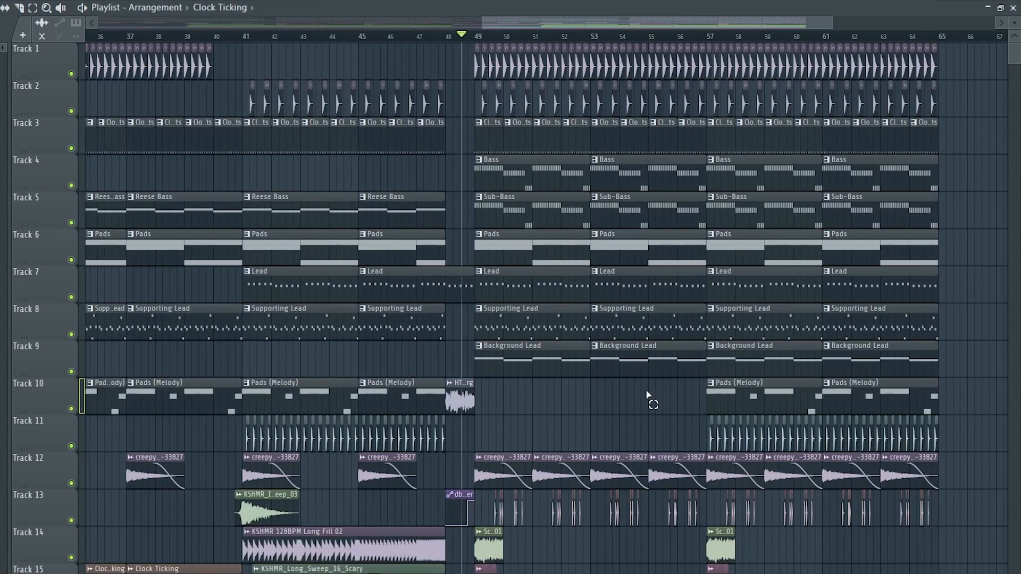
left_click_drag(648, 394, 970, 431)
key("ctrl+b")
left_click_drag(723, 401, 269, 372)
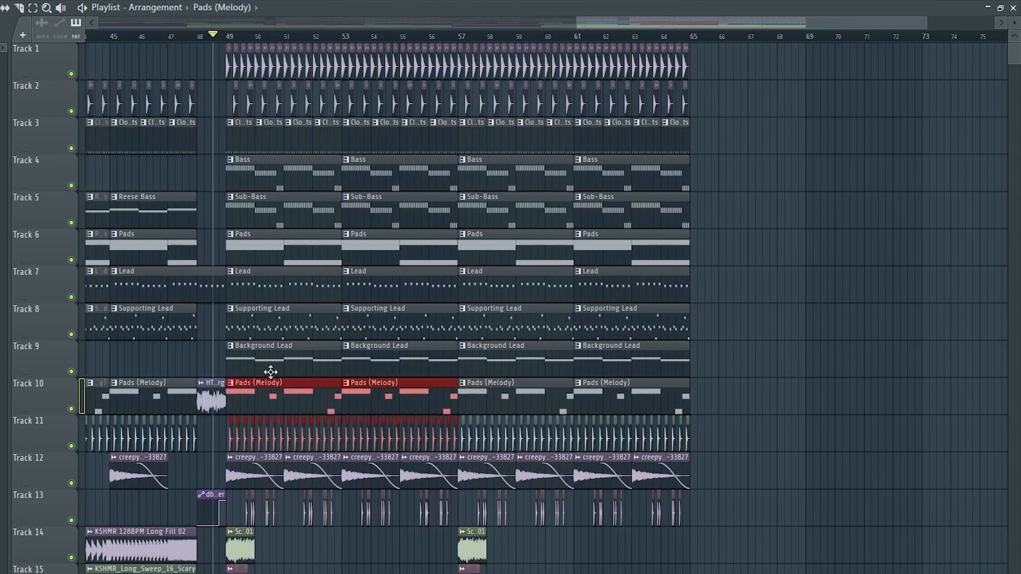
Clear the first beat of bar 53 on Tracks 3 to 11 and shorten the church bell to start one beat later.
scroll(259, 399, "up", 5)
scroll(259, 402, "down", 5)
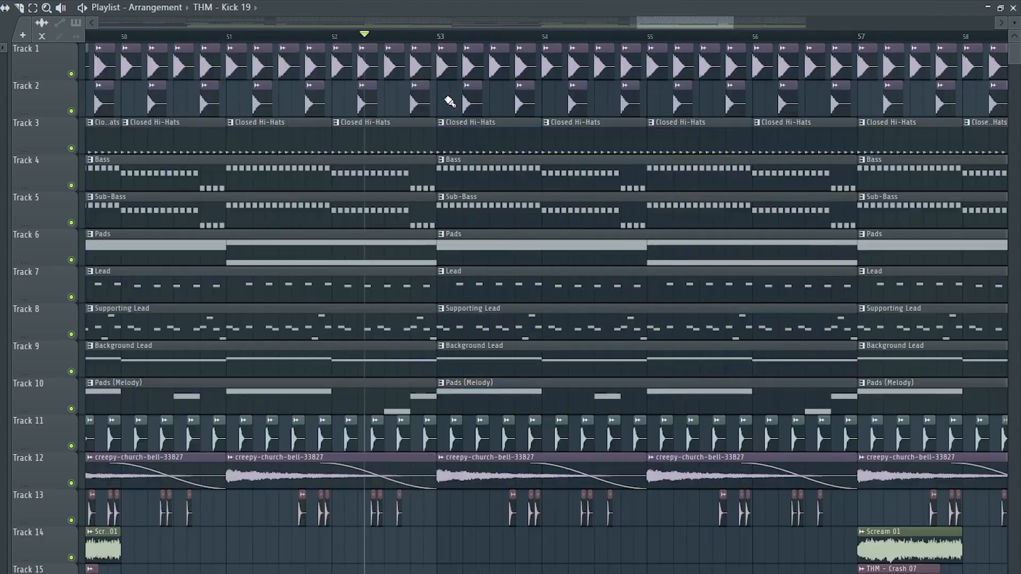
left_click_drag(449, 85, 463, 399)
left_click(461, 355, "ctrl")
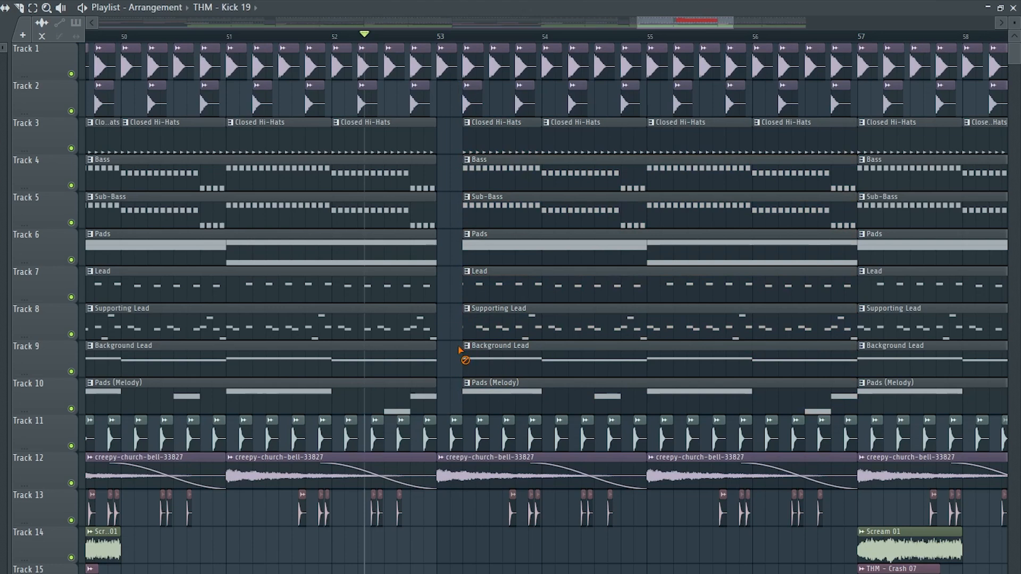
right_click(451, 433)
left_click_drag(643, 455, 617, 458)
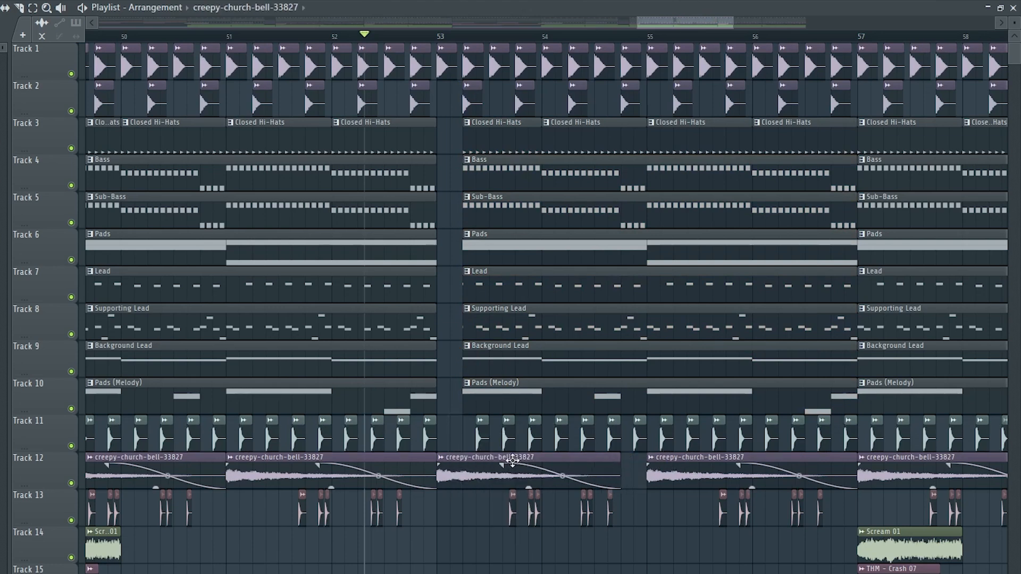
left_click_drag(510, 460, 536, 456)
left_click(385, 37)
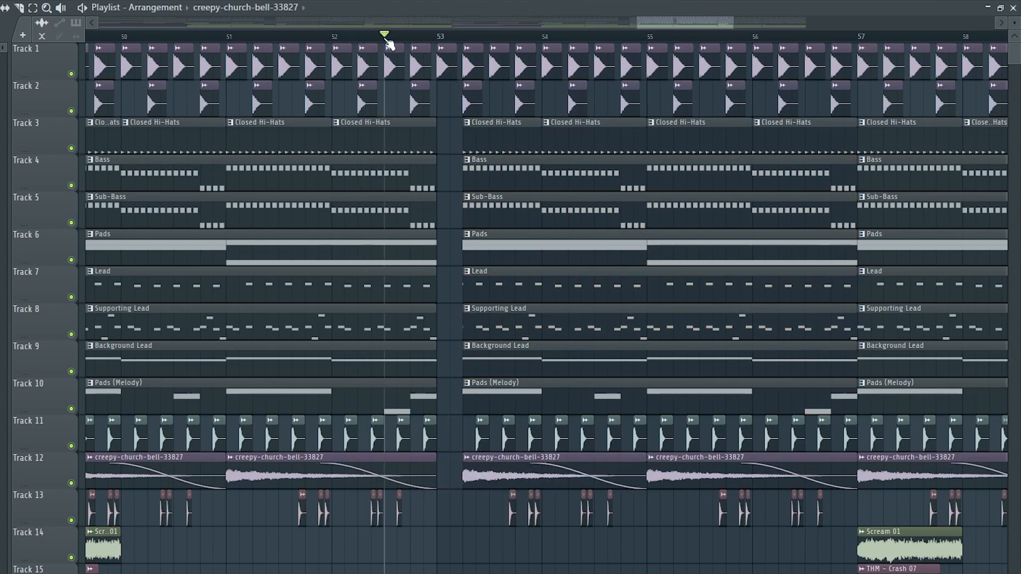
key("space")
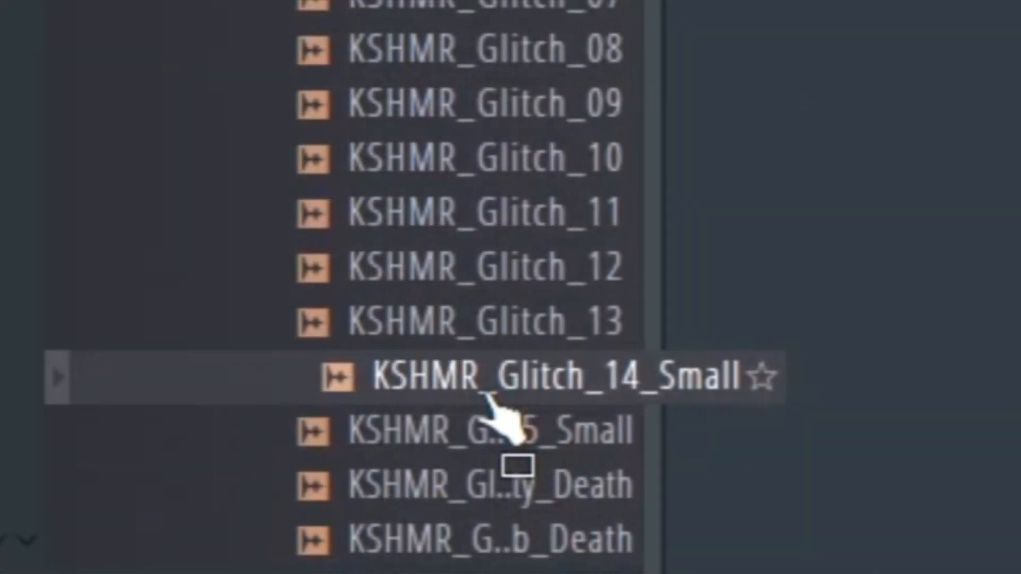
Place the KSHMR_Glitch_14_Small sample on Track 14 at bar 53 and set its time stretching mode to Stretch.
left_click_drag(489, 405, 468, 405)
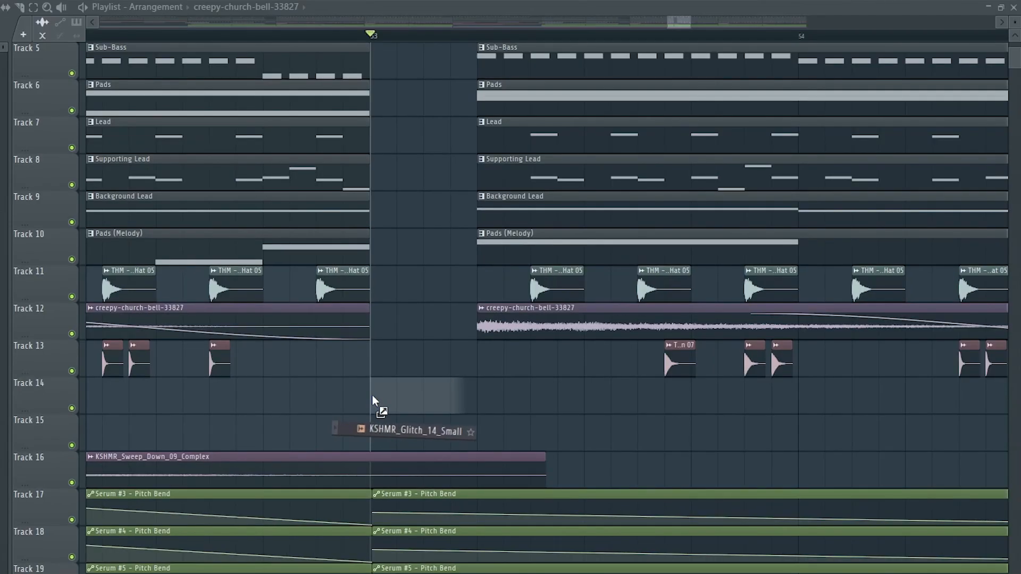
left_click_drag(376, 413, 379, 409)
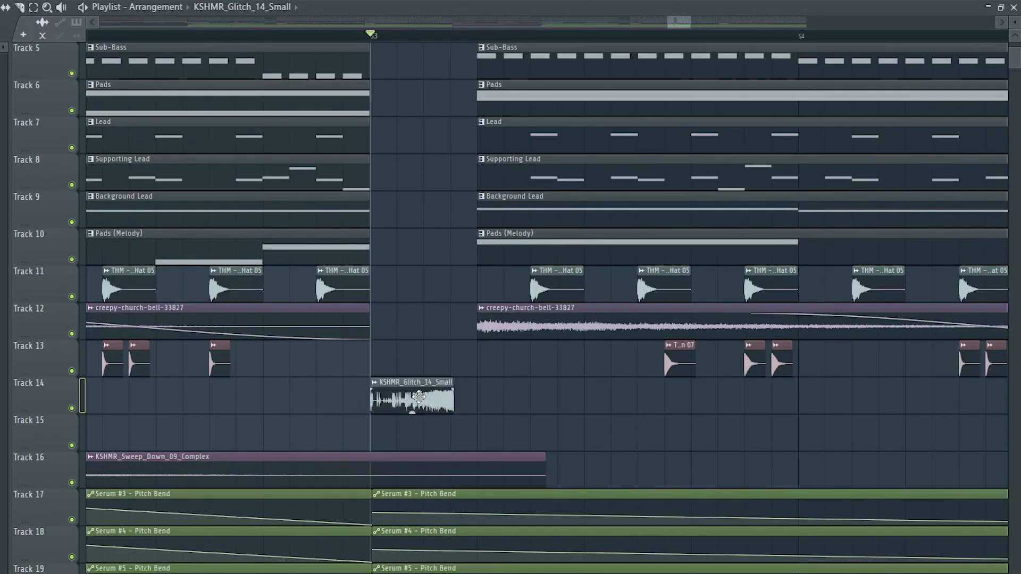
left_click(260, 152)
left_click(250, 189)
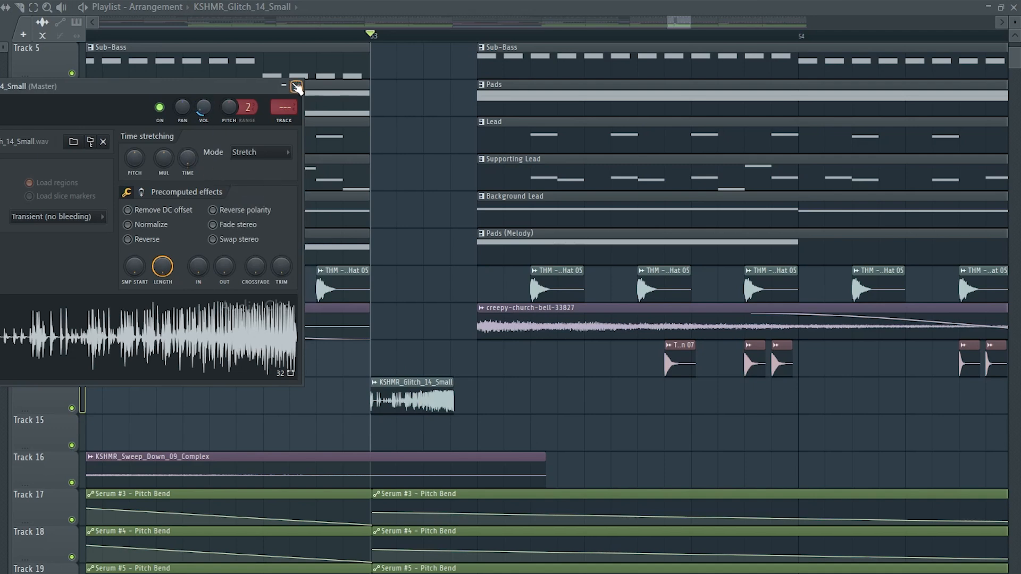
left_click(296, 86)
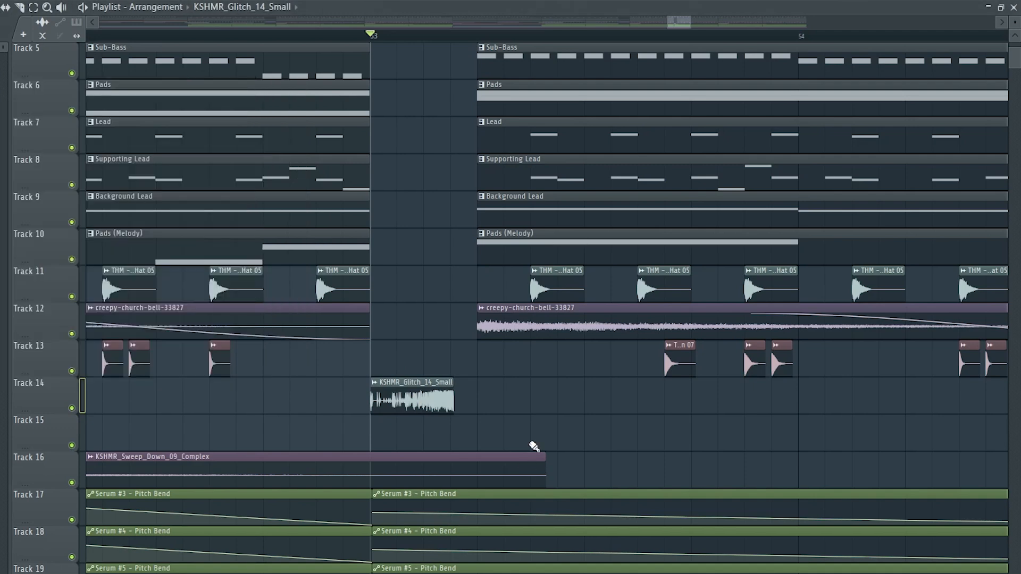
Stretch the glitch clip to fill the one-beat gap at bar 53 and audition it.
left_click_drag(454, 382, 476, 381)
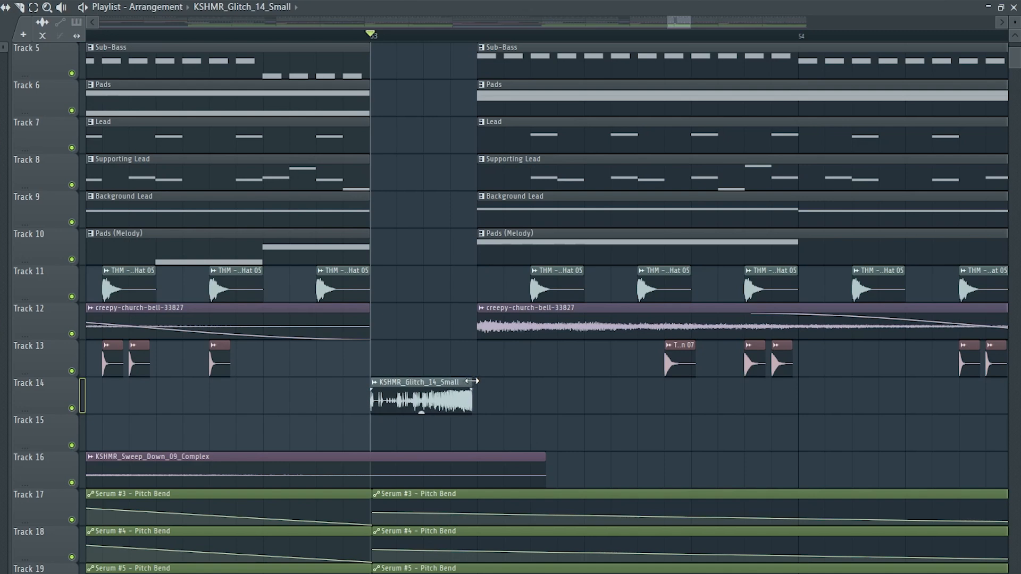
key("space")
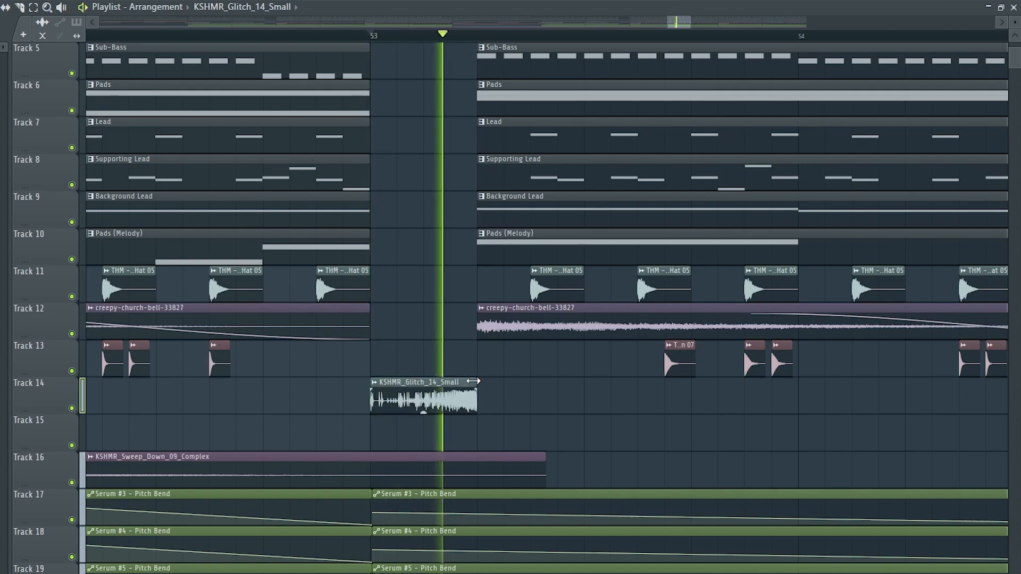
key("space")
double_click(438, 383)
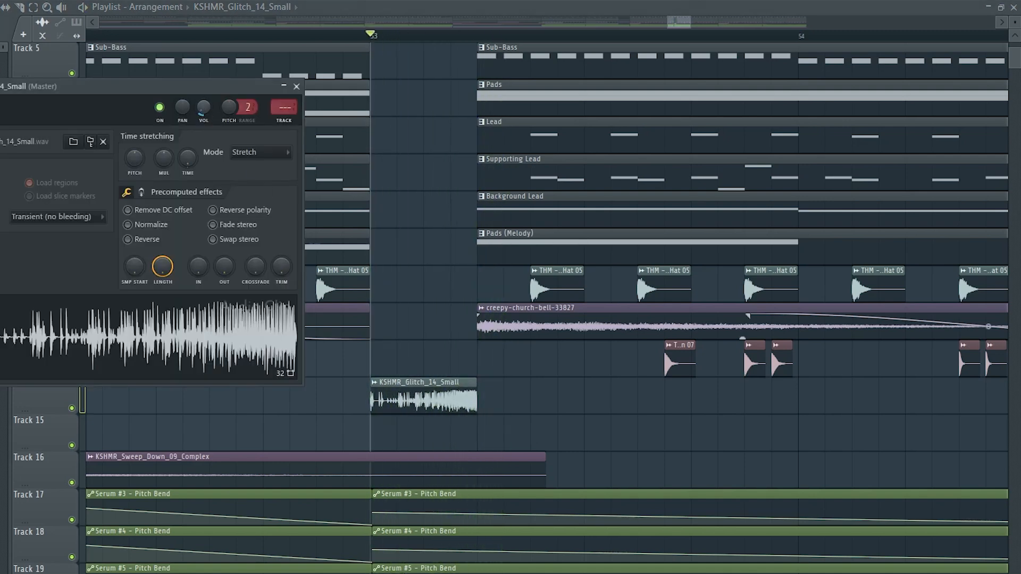
left_click(312, 40)
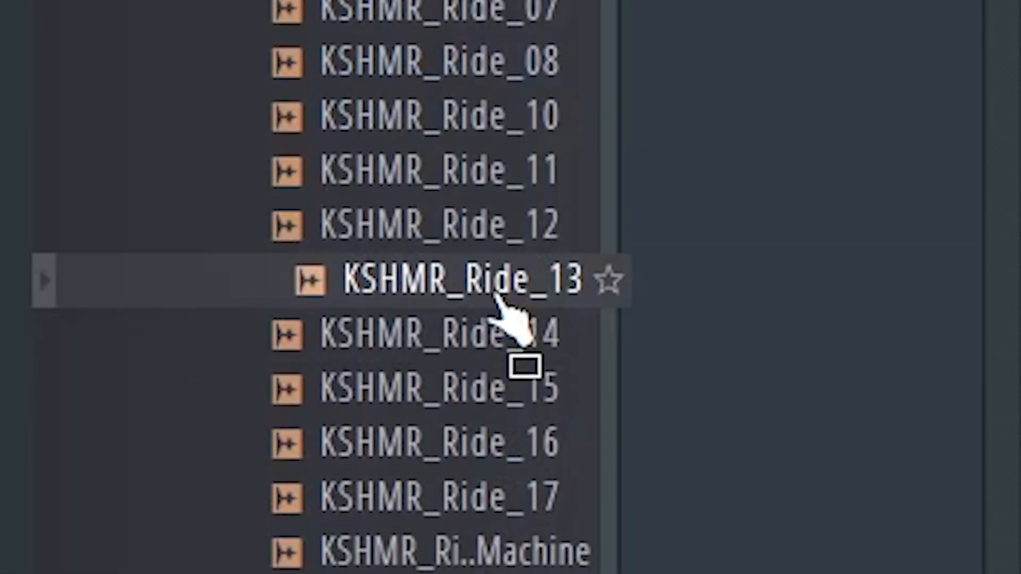
Place the KSHMR_Ride_13 sample on Track 17 at bar 57 and check its channel settings.
left_click_drag(493, 292, 128, 381)
left_click_drag(208, 383, 181, 384)
double_click(181, 384)
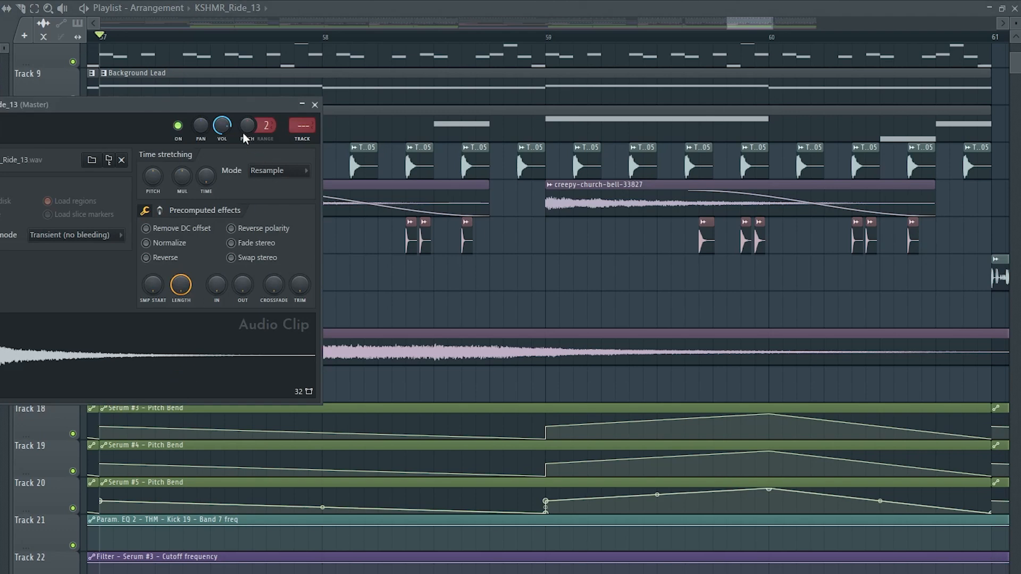
key("Escape")
Mute the sweep on Track 16 and the crash on Track 15, and audition the ride from bar 57.
left_click(76, 358)
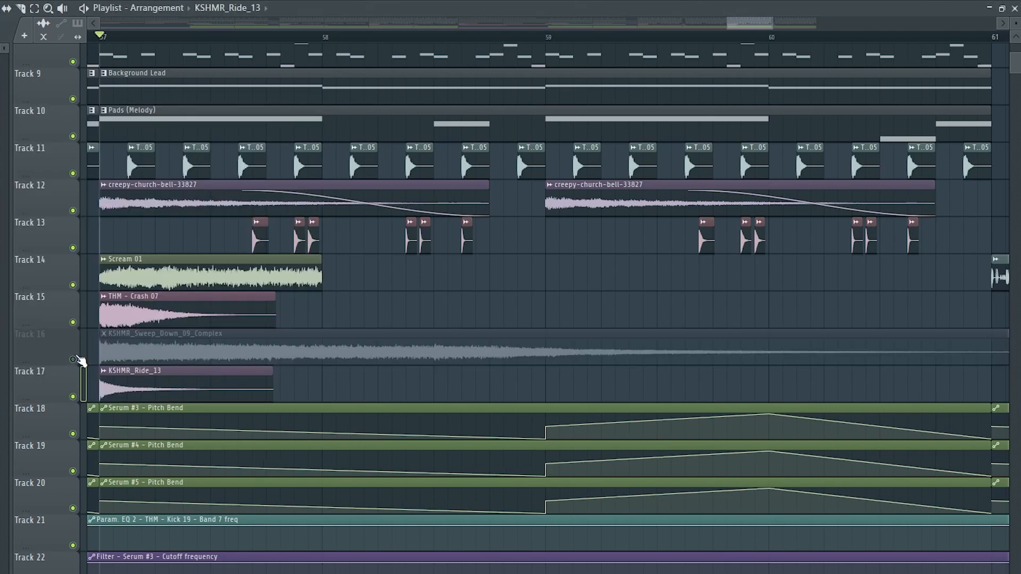
left_click(76, 324)
key("space")
key("space")
key("space")
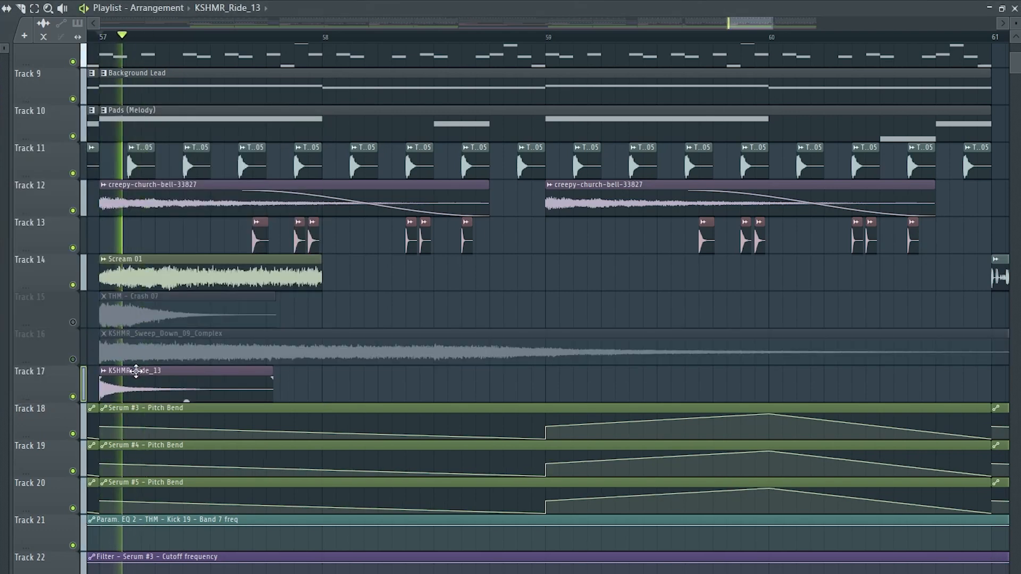
key("space")
Trim the ride clip to half a beat and repeat it along Track 17 up to bar 59.
left_click_drag(127, 374, 90, 373)
right_click(155, 389)
key("ctrl+b")
key("ctrl+b")
key("ctrl+b")
key("ctrl+b")
key("ctrl+b")
key("ctrl+b")
key("ctrl+b")
key("ctrl+b")
key("ctrl+b")
key("ctrl+b")
key("ctrl+b")
key("ctrl+b")
key("ctrl+b")
key("ctrl+b")
key("ctrl+b")
Unmute Tracks 15 and 16 and continue the half-beat ride hits on Track 17 up to bar 65.
left_click(73, 359)
left_click(73, 322)
scroll(590, 394, "down", 2)
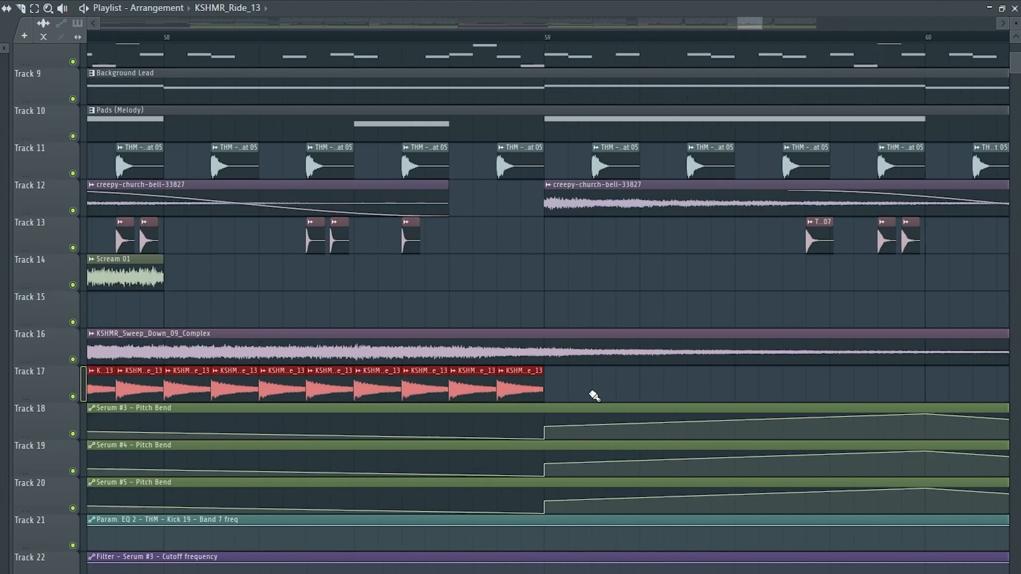
key("ctrl+b")
key("ctrl+b")
scroll(215, 373, "down", 4)
key("ctrl+b")
left_click(513, 311, "ctrl")
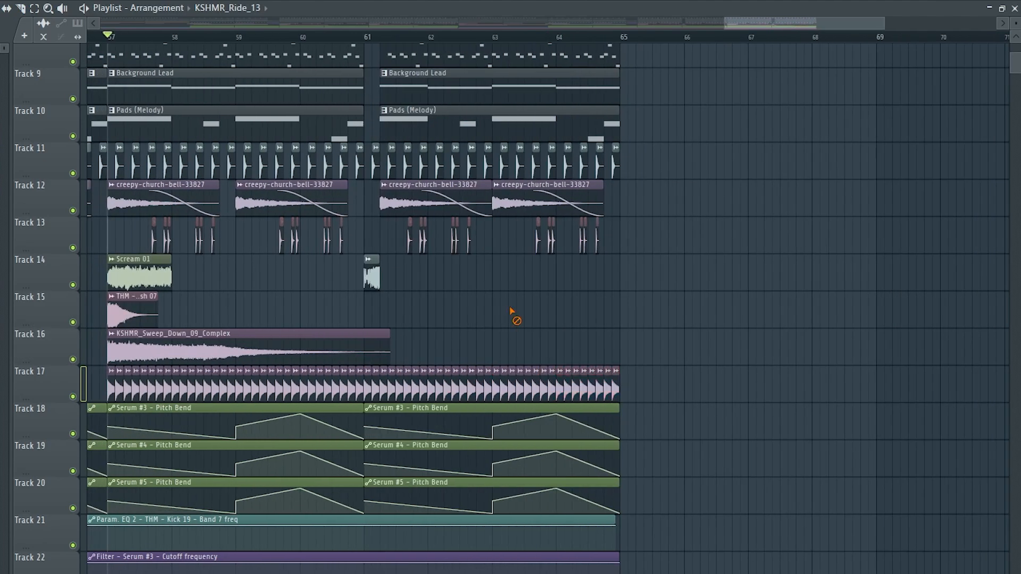
scroll(513, 310, "down", 7)
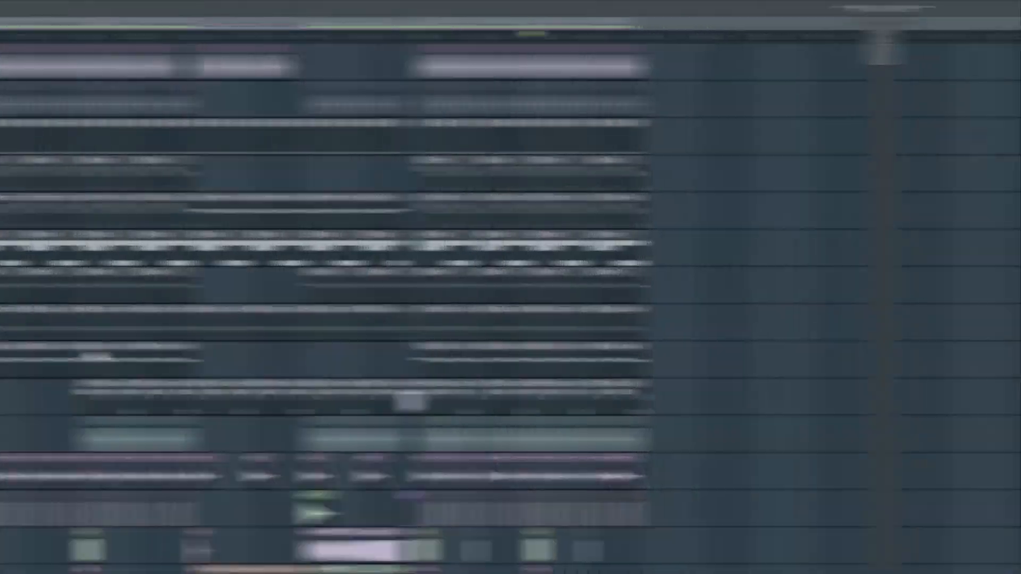